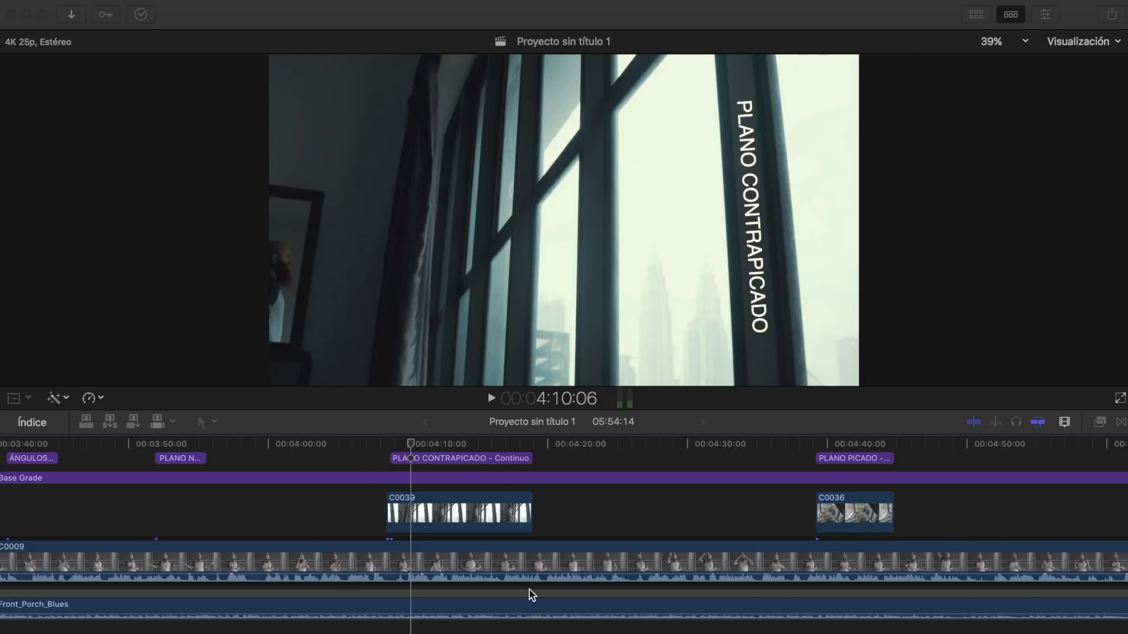
# Review the project from 3:54 to 4:07, selecting C0009, C0039 and the PLANO NORMAL title.
pyautogui.click(367, 450)
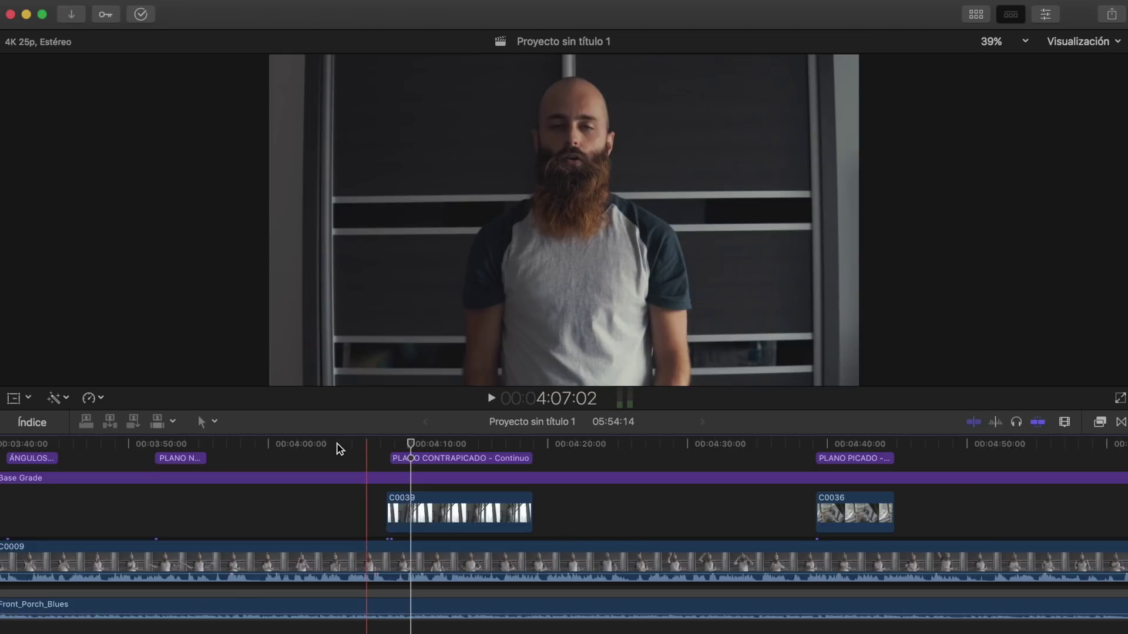
pyautogui.moveTo(309, 449)
pyautogui.mouseDown()
pyautogui.moveTo(608, 456)
pyautogui.moveTo(250, 450)
pyautogui.moveTo(364, 452)
pyautogui.mouseUp()
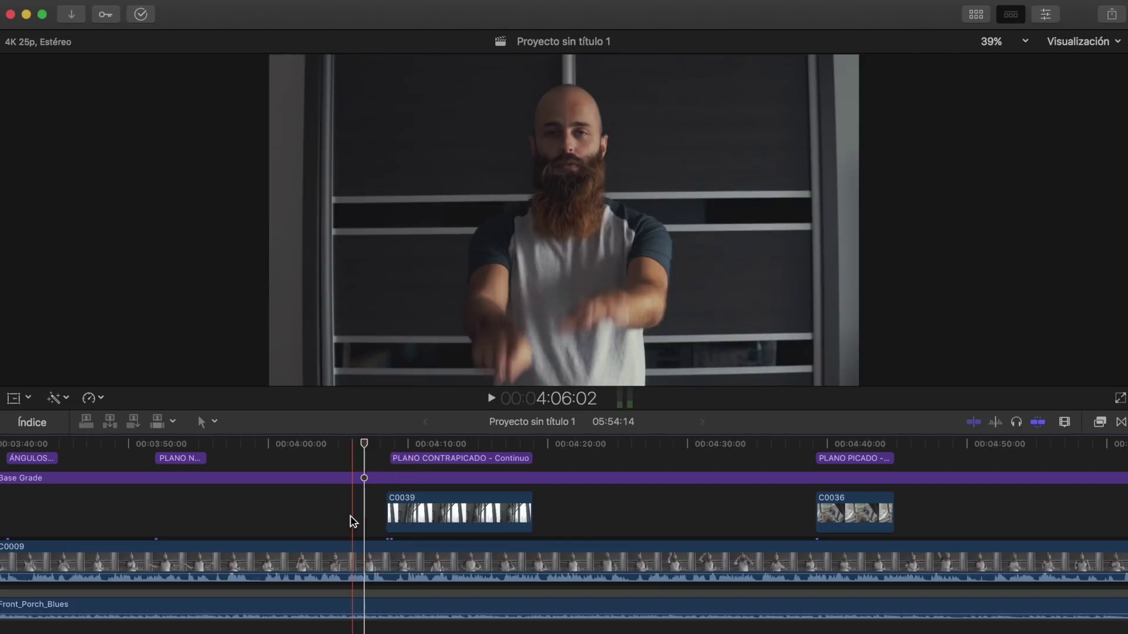
pyautogui.scroll(2, 352, 517)
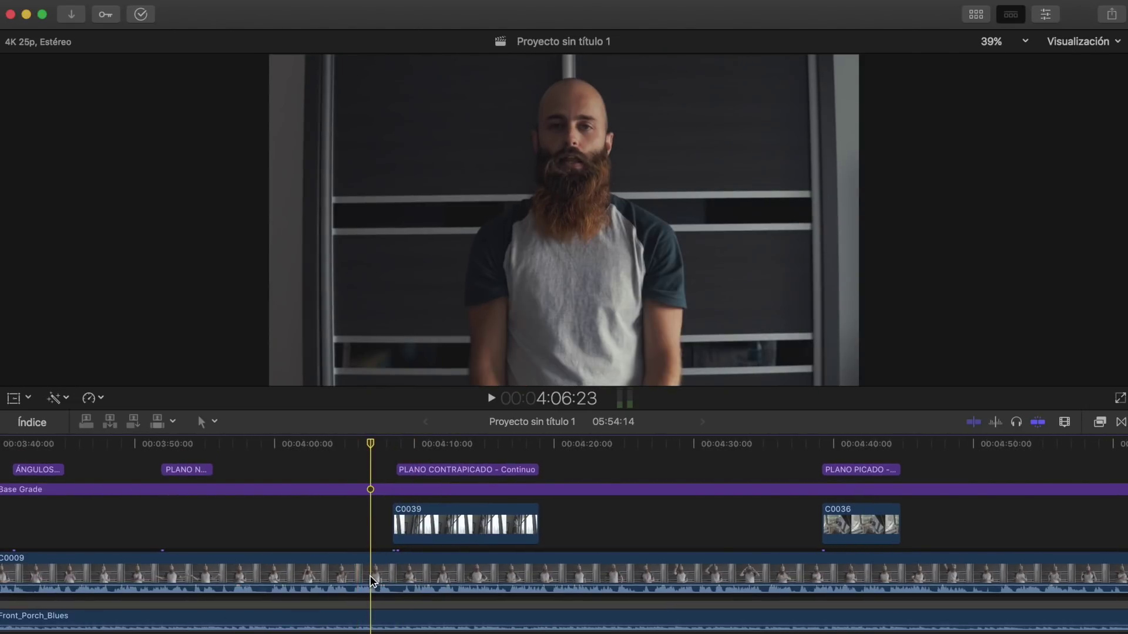
pyautogui.click(374, 580)
pyautogui.click(420, 531)
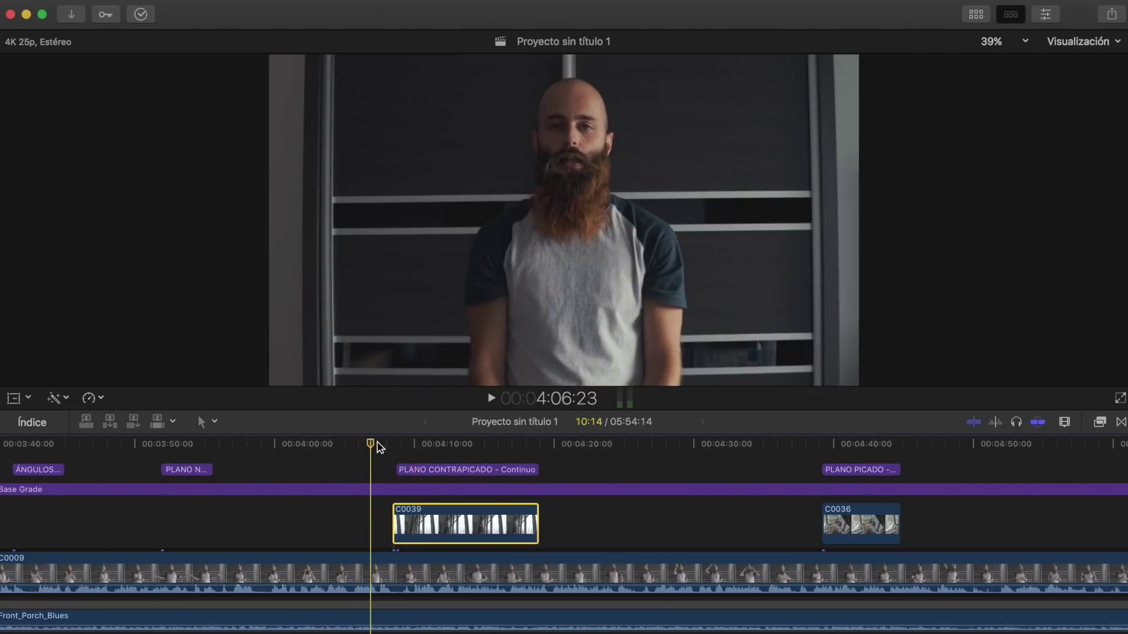
pyautogui.click(193, 470)
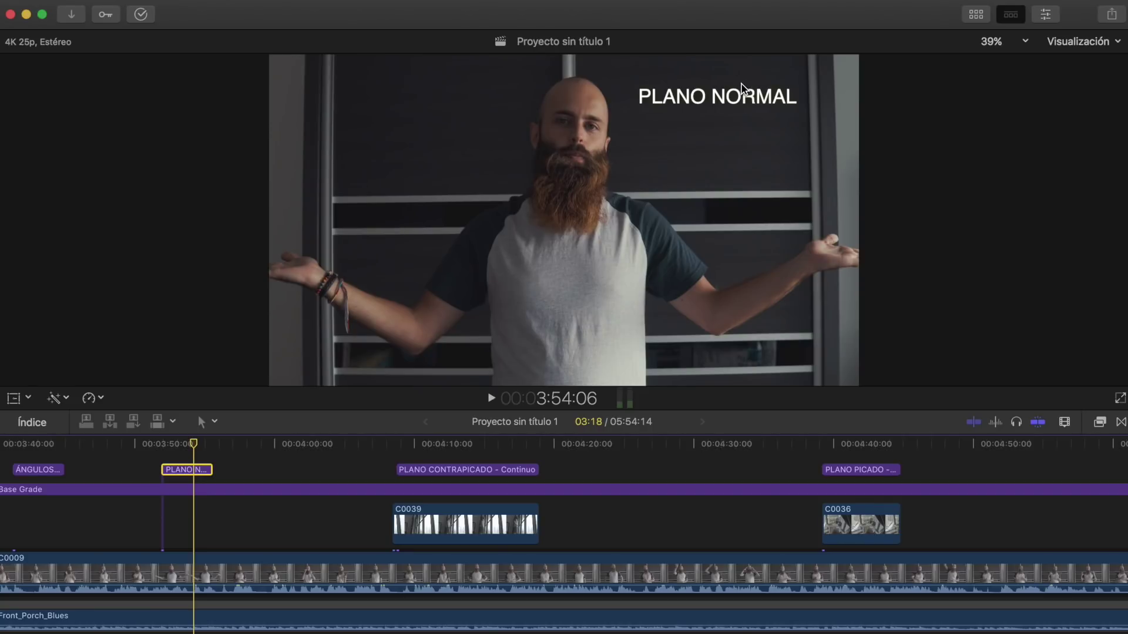
pyautogui.moveTo(193, 444)
pyautogui.mouseDown()
pyautogui.moveTo(381, 444)
pyautogui.moveTo(300, 444)
pyautogui.mouseUp()
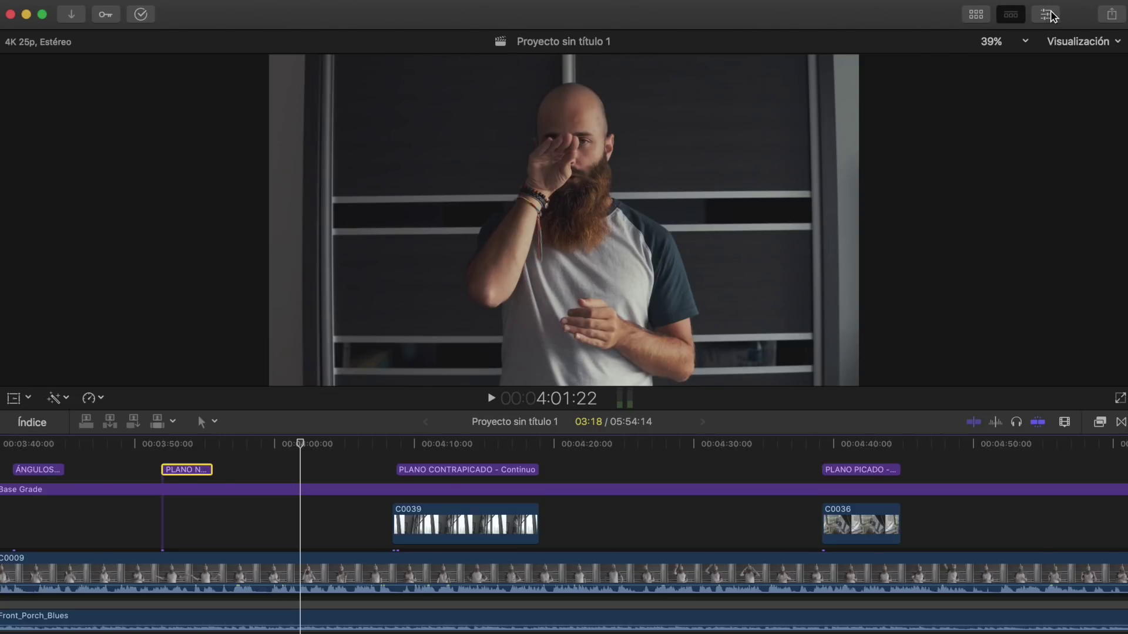
# Show the media browser, scroll through it, then hide it to enlarge the viewer.
pyautogui.click(976, 15)
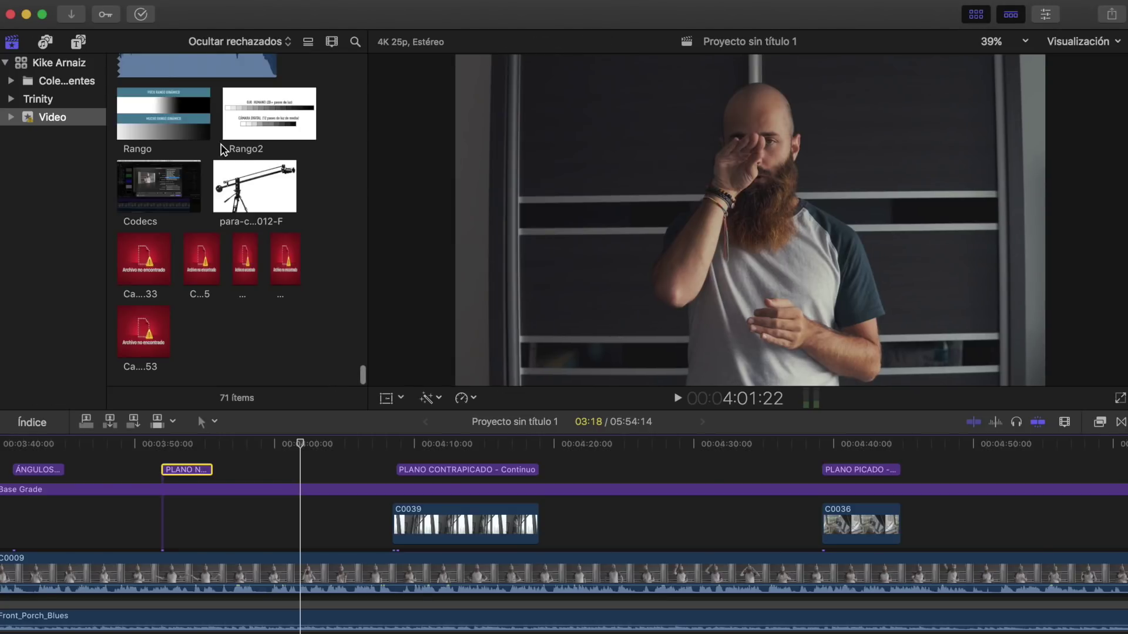
pyautogui.scroll(5, 265, 286)
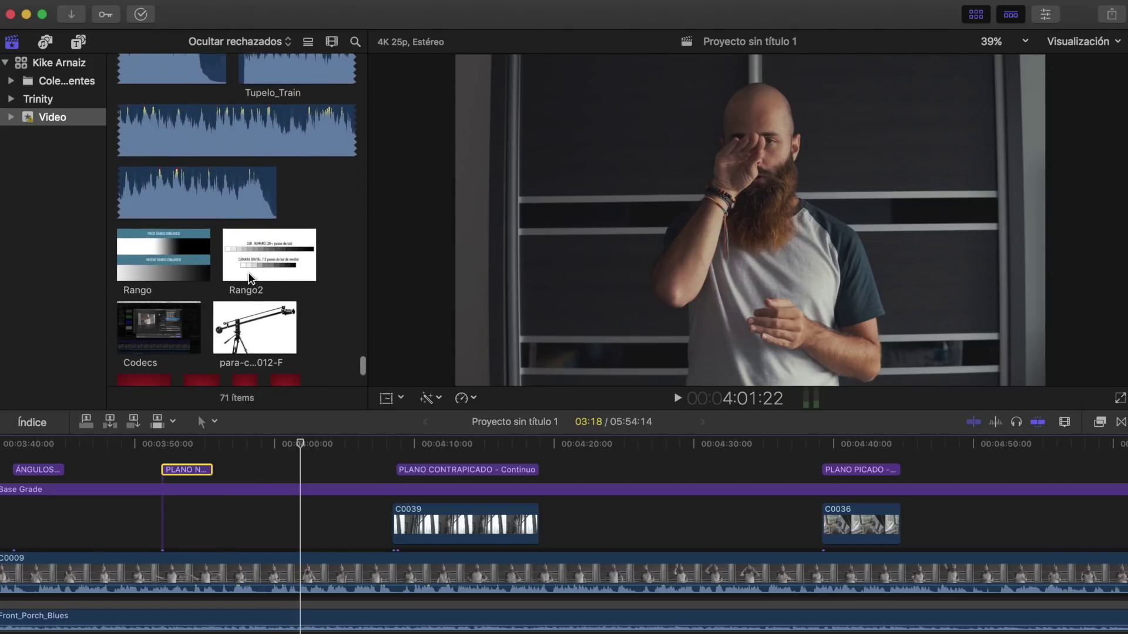
pyautogui.scroll(5, 193, 274)
pyautogui.scroll(5, 194, 274)
pyautogui.scroll(5, 193, 274)
pyautogui.scroll(5, 194, 277)
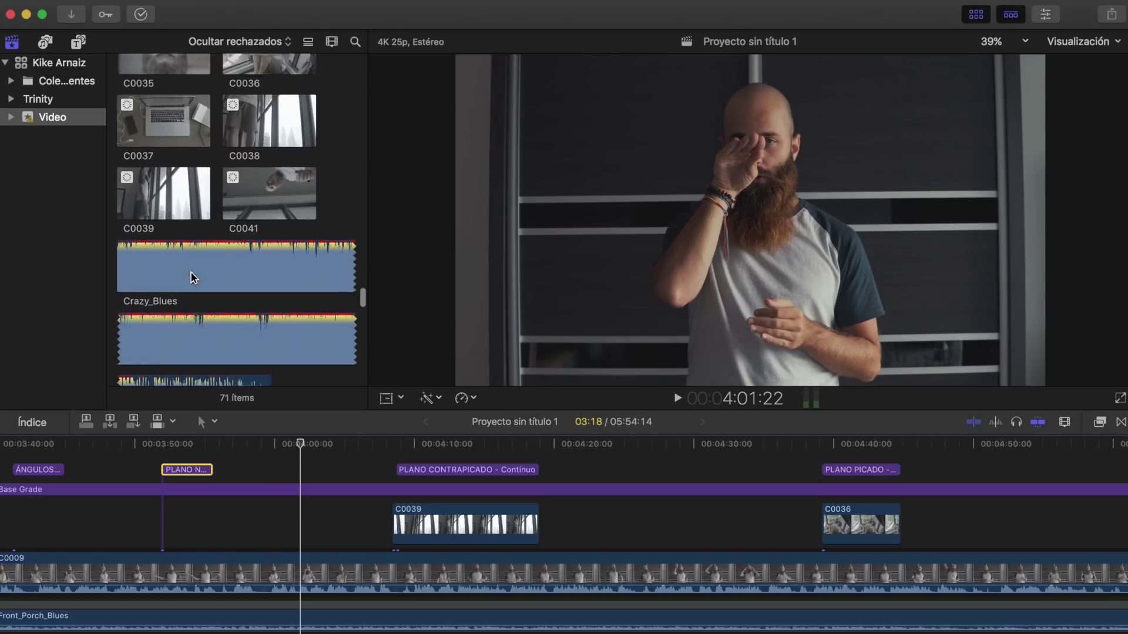
pyautogui.scroll(5, 194, 277)
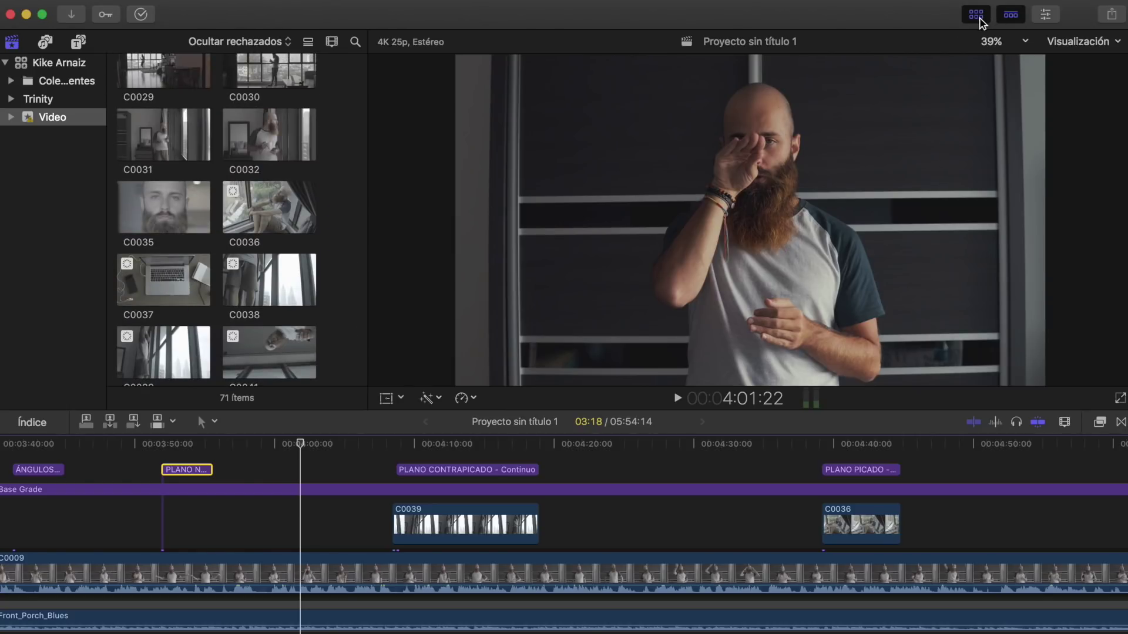
pyautogui.click(978, 18)
# Set clip C0009's Escala (todo) to 121% in the Inspector.
pyautogui.click(1045, 16)
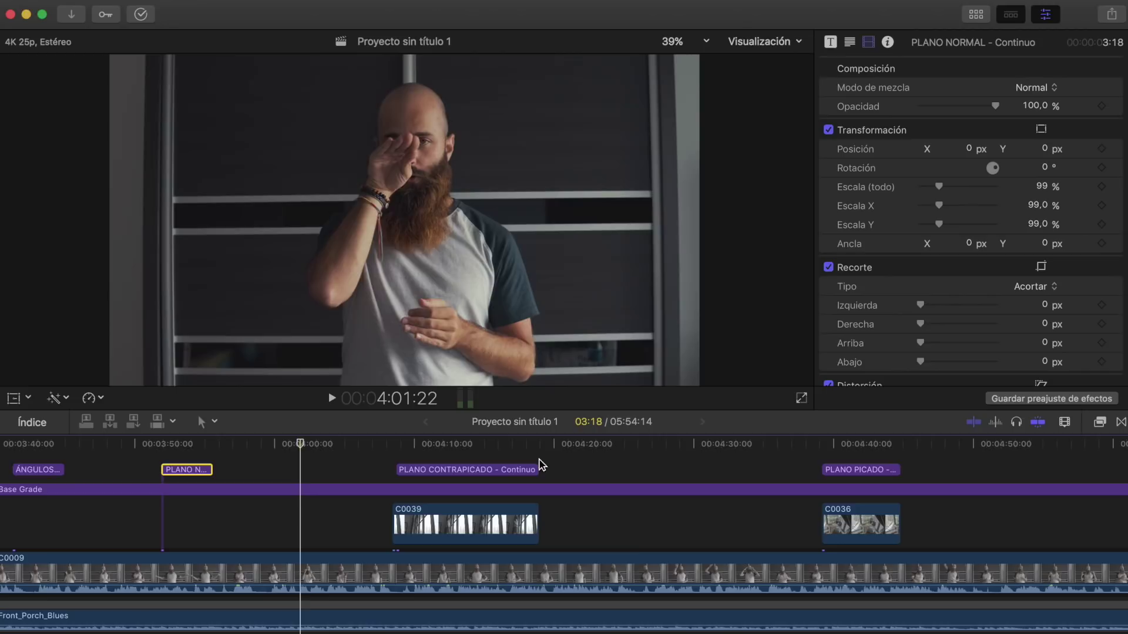
pyautogui.click(326, 576)
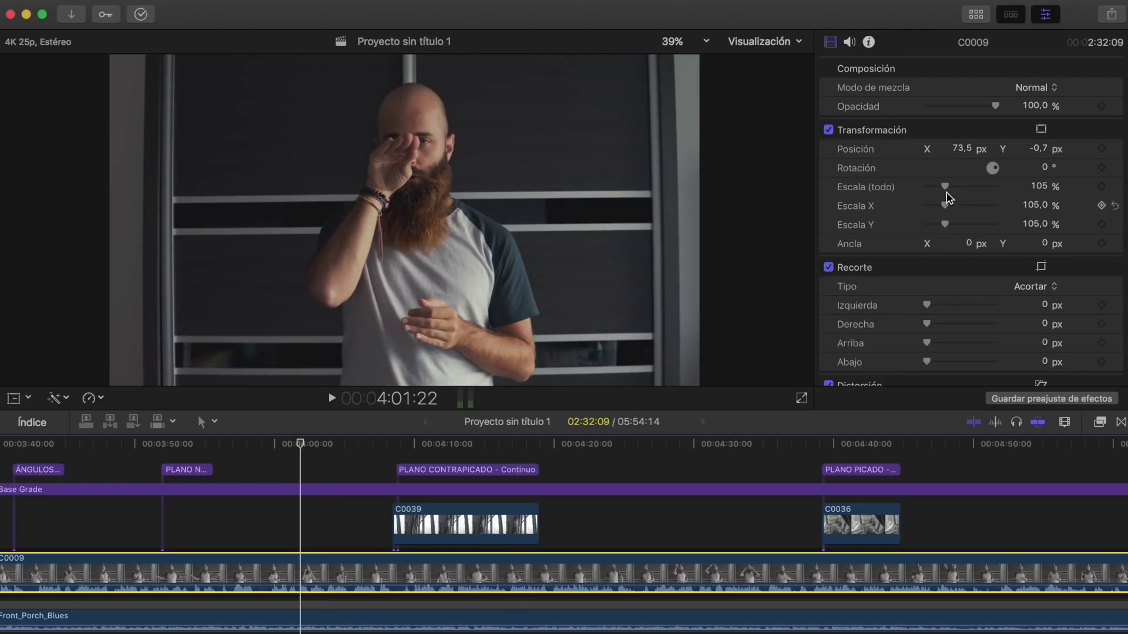
pyautogui.moveTo(944, 185); pyautogui.dragTo(948, 196)
pyautogui.click(1046, 15)
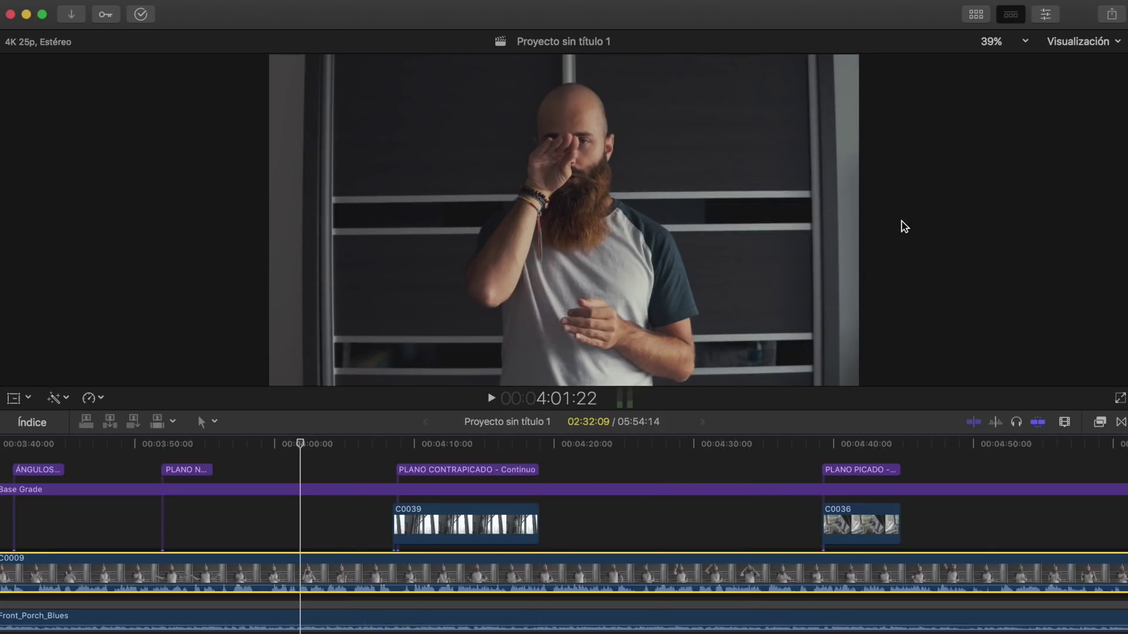
# Add a new event 'FCP Express' from the library sidebar with a 1080p HD 25p project.
pyautogui.click(977, 16)
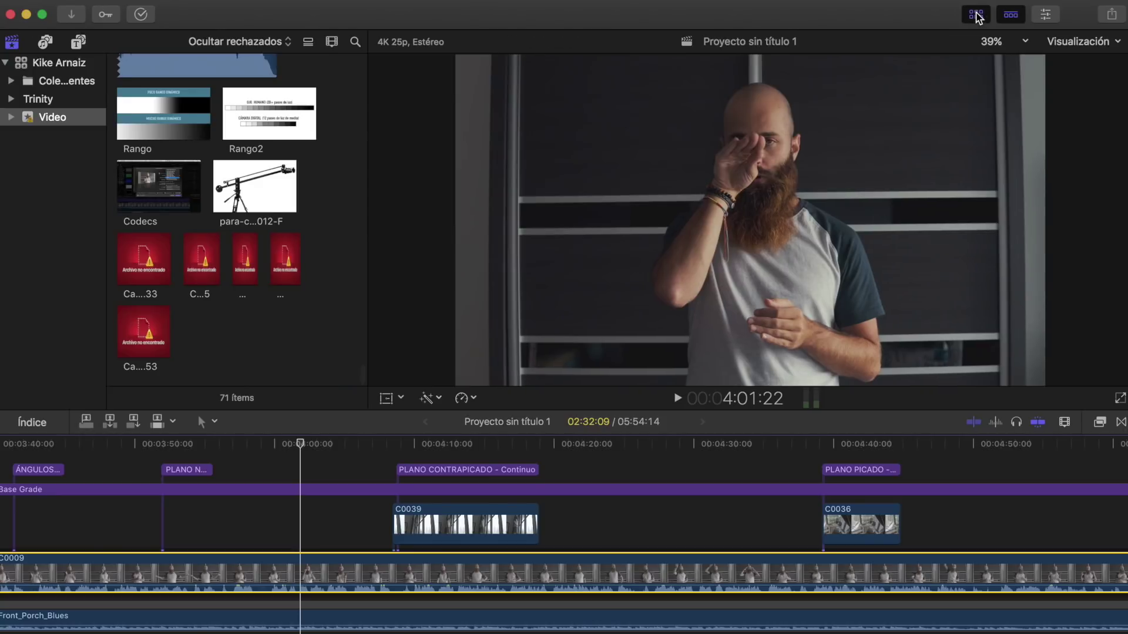
pyautogui.click(40, 167)
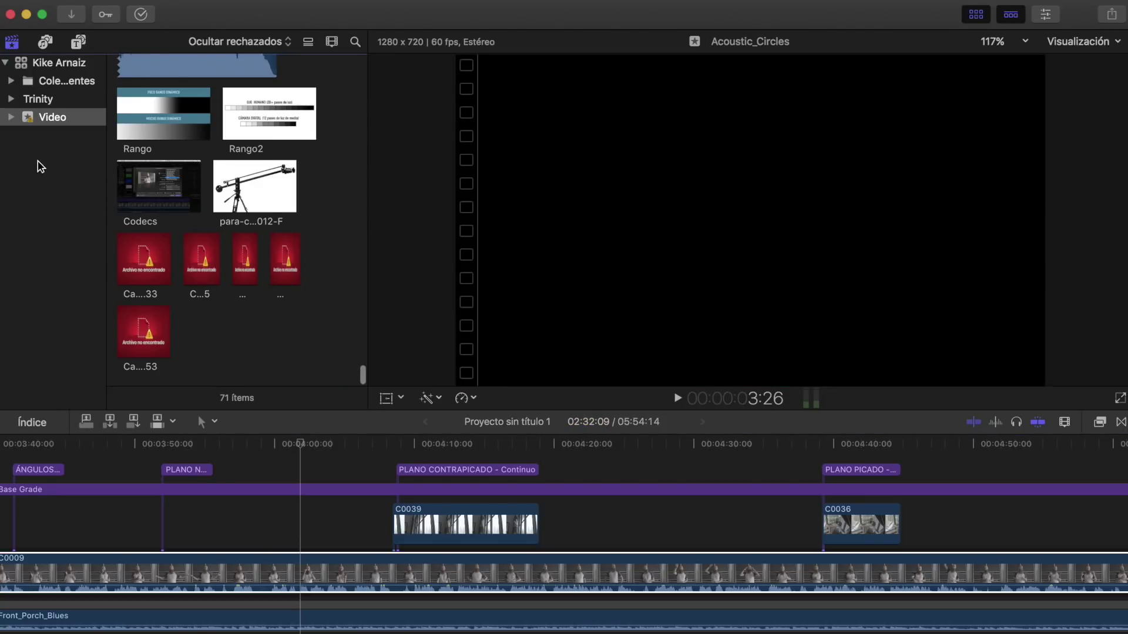
pyautogui.rightClick(43, 165)
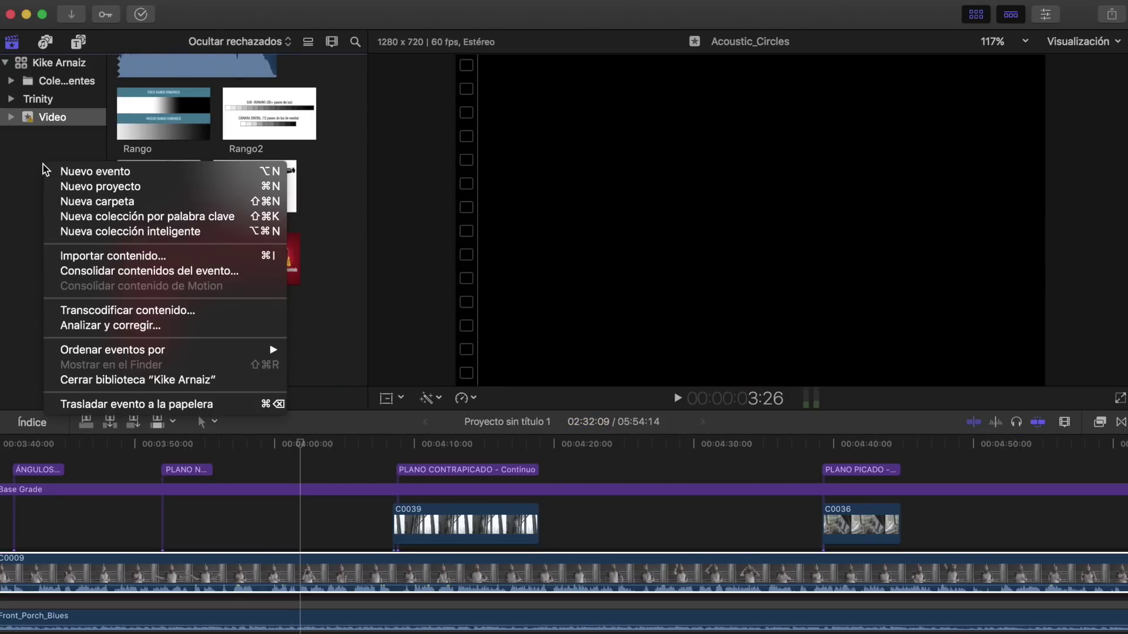
pyautogui.click(85, 172)
pyautogui.write('FCP Express')
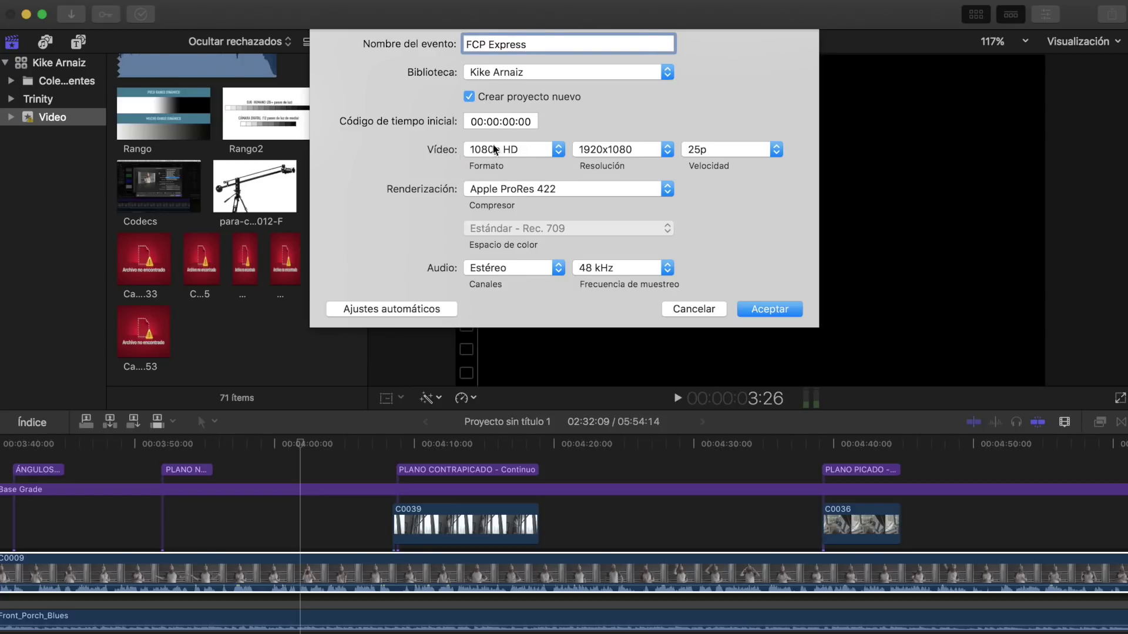
pyautogui.click(537, 152)
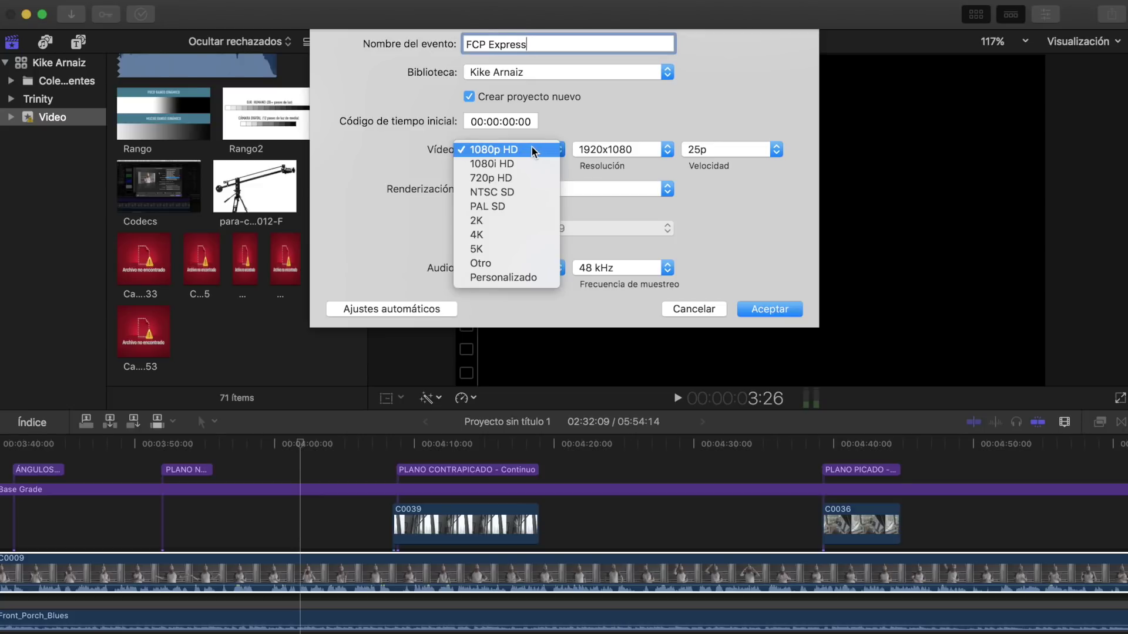
pyautogui.click(510, 151)
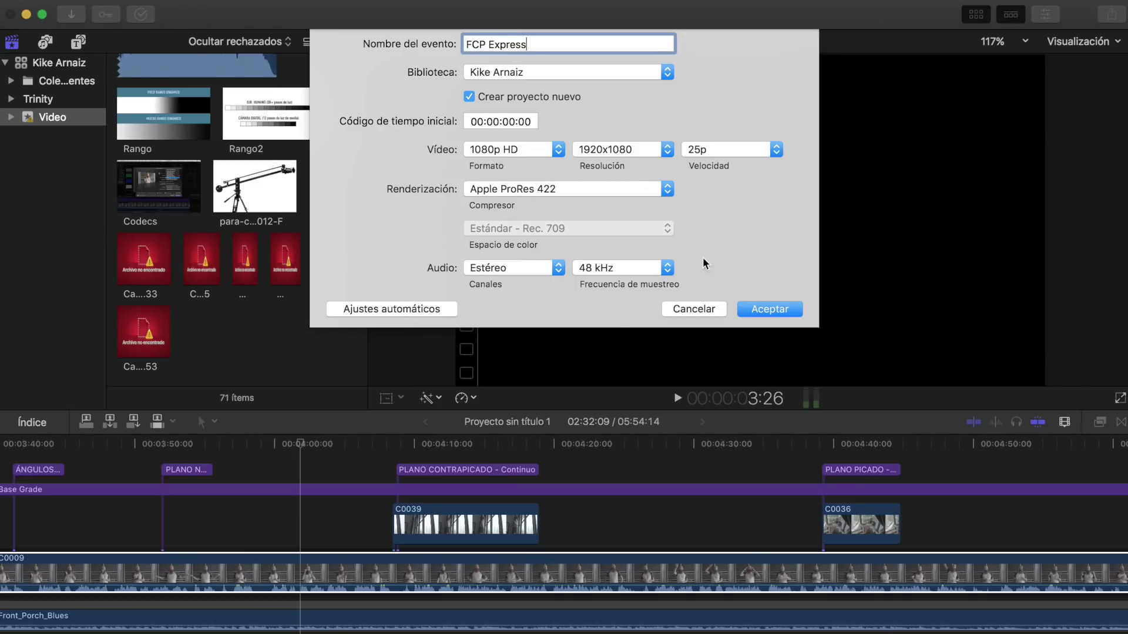
pyautogui.click(771, 305)
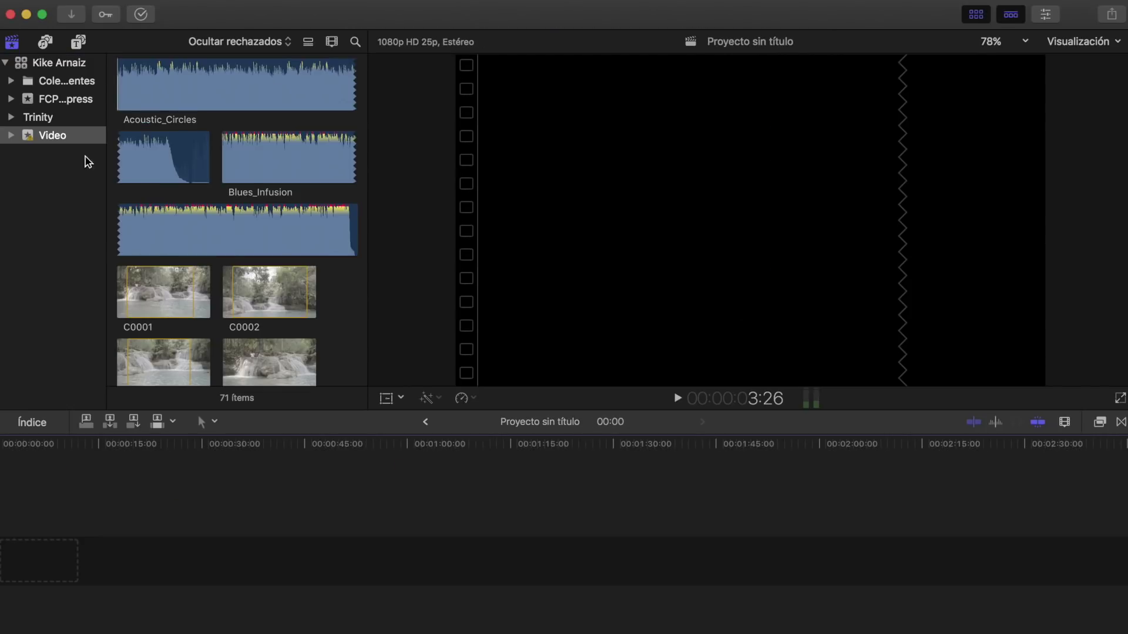
# Name the project 'Tutorial' and drag the five Tutorial Video files from Finder into FCP Express.
pyautogui.click(65, 103)
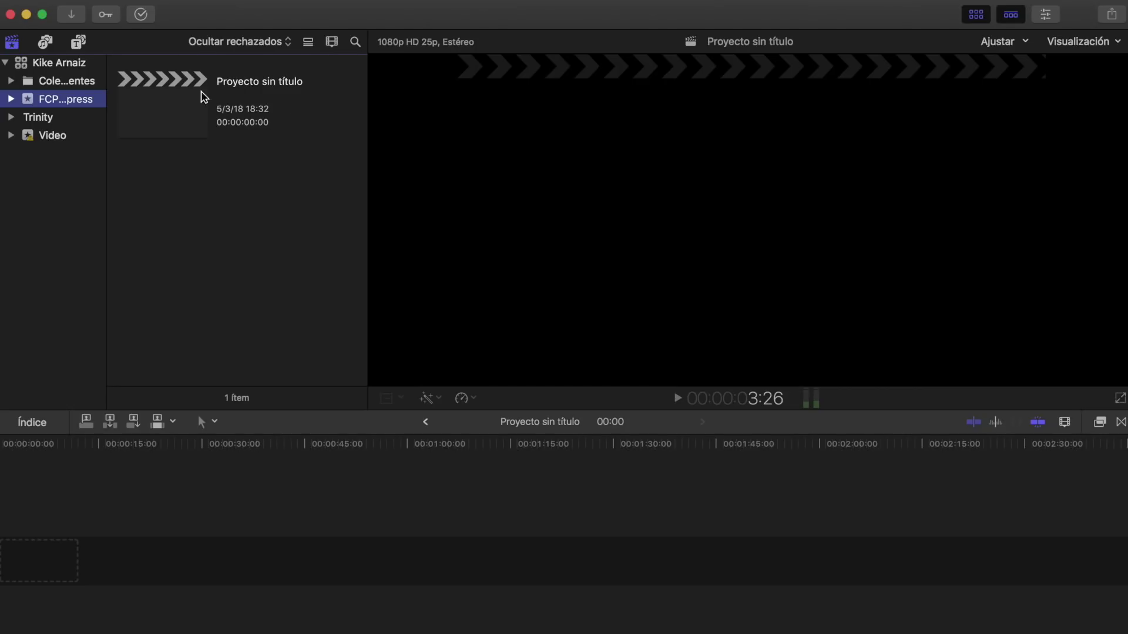
pyautogui.click(245, 88)
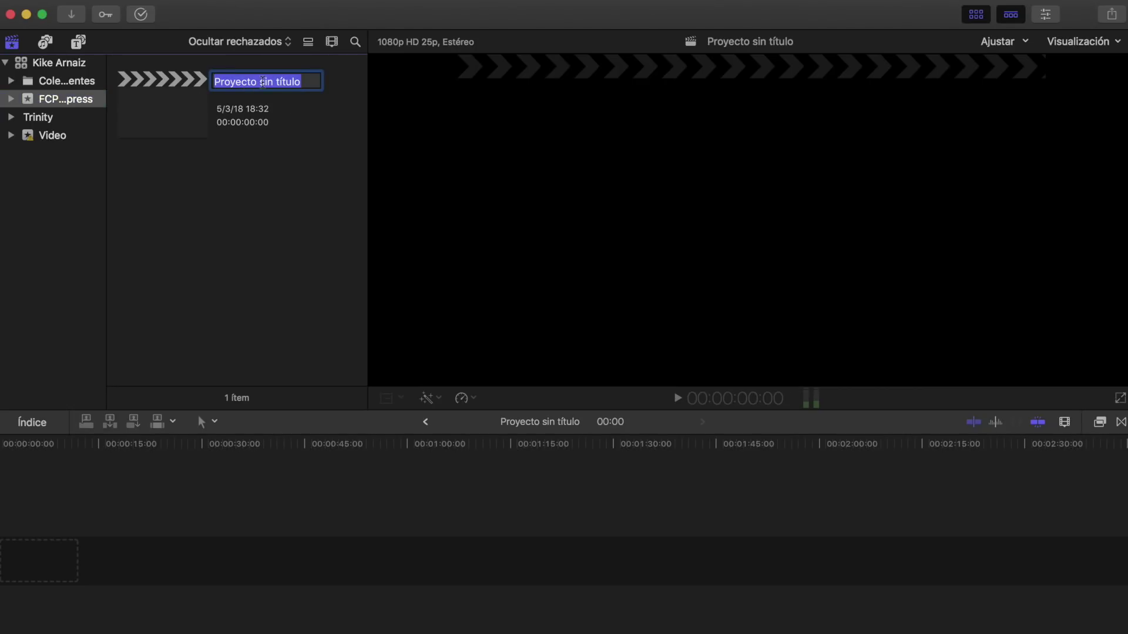
pyautogui.write('Tutorial')
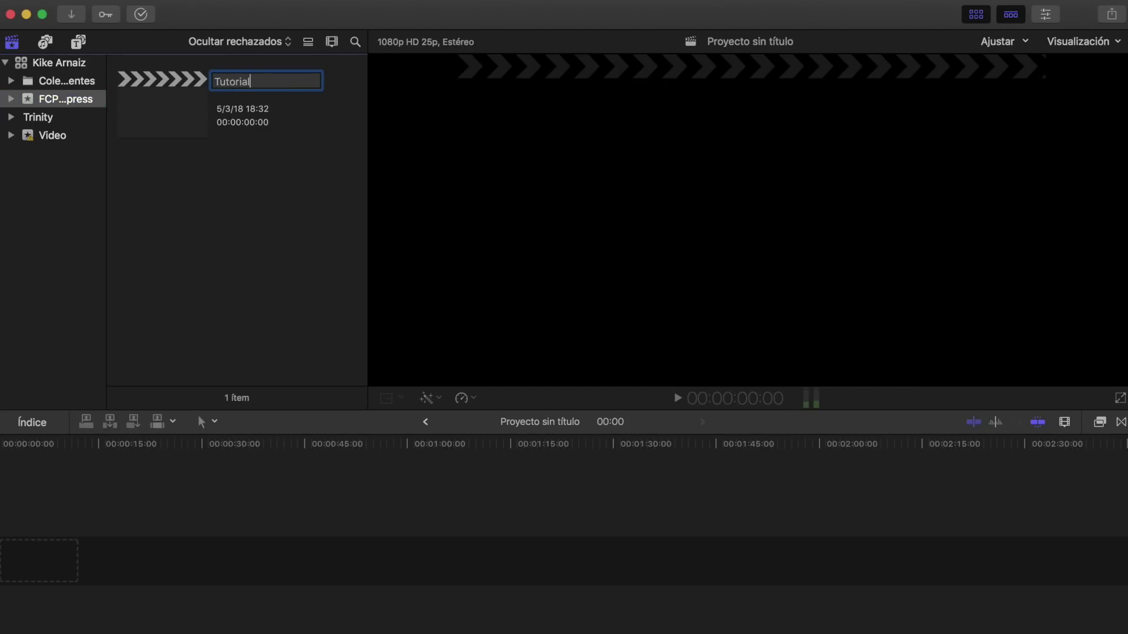
pyautogui.press('Return')
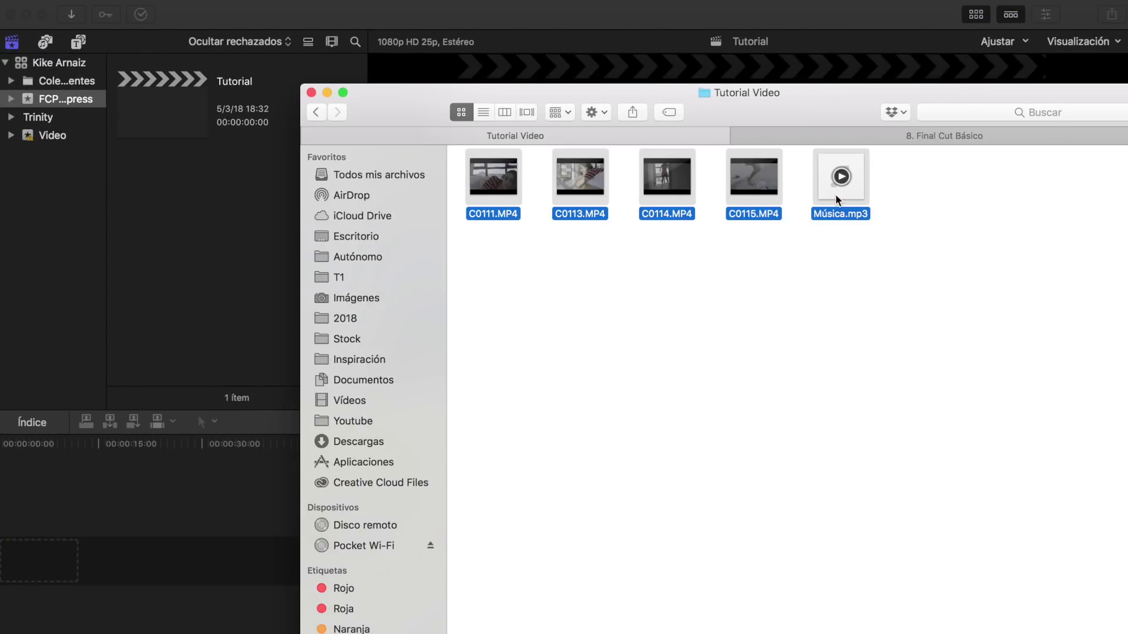
pyautogui.moveTo(659, 93); pyautogui.dragTo(736, 79)
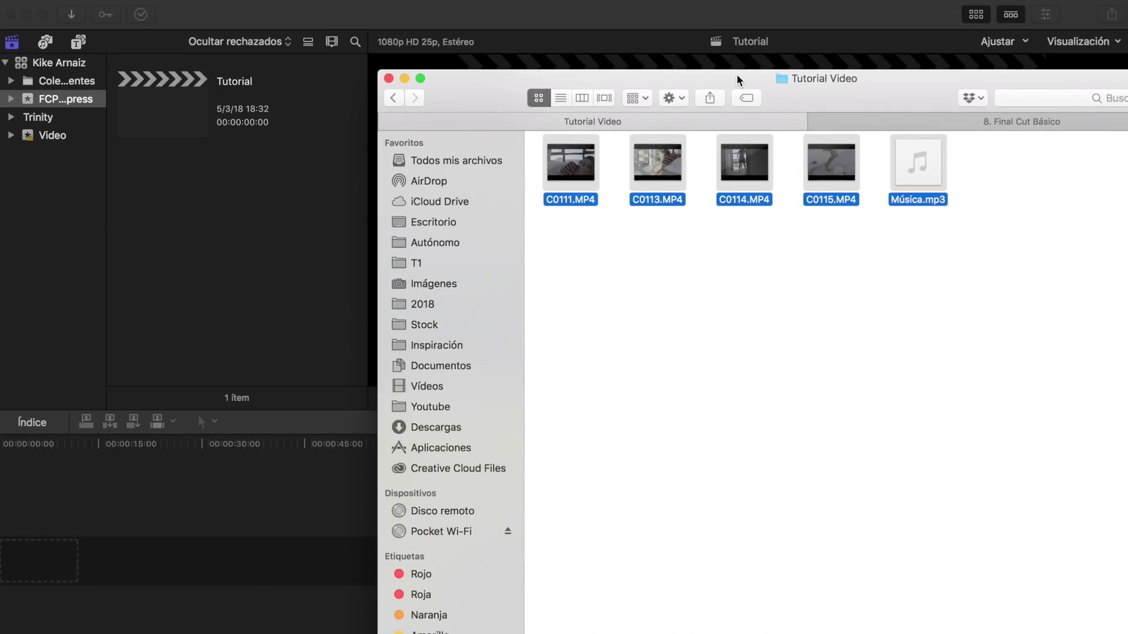
pyautogui.moveTo(573, 184); pyautogui.dragTo(222, 225)
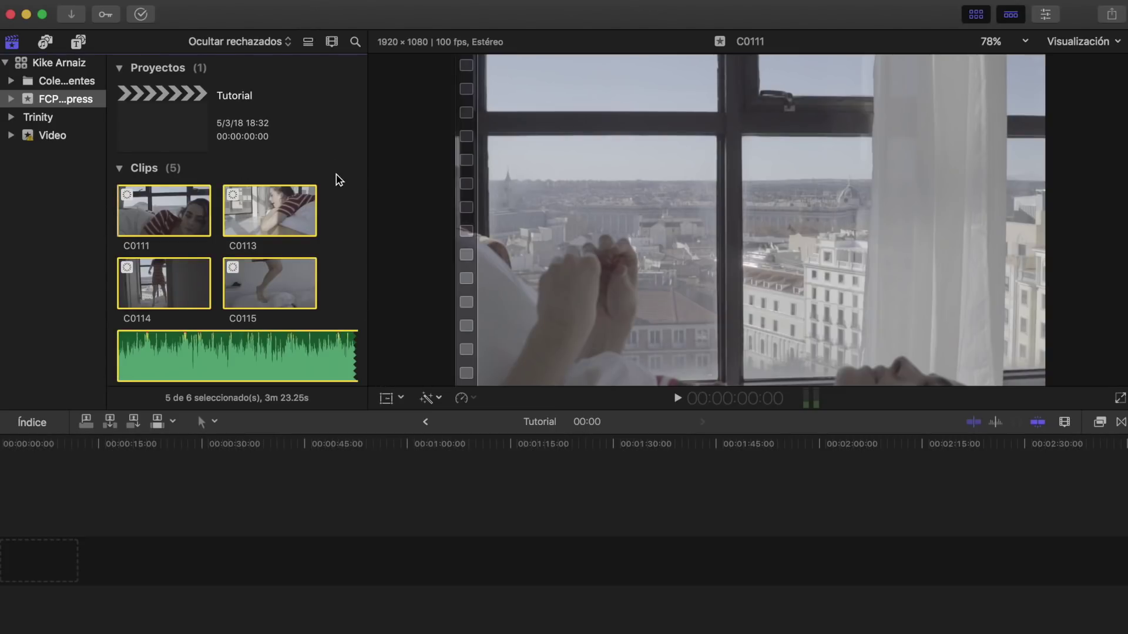
# Preview clips C0111, C0113 and C0114, leaving the empty Tutorial project in the viewer.
pyautogui.click(361, 197)
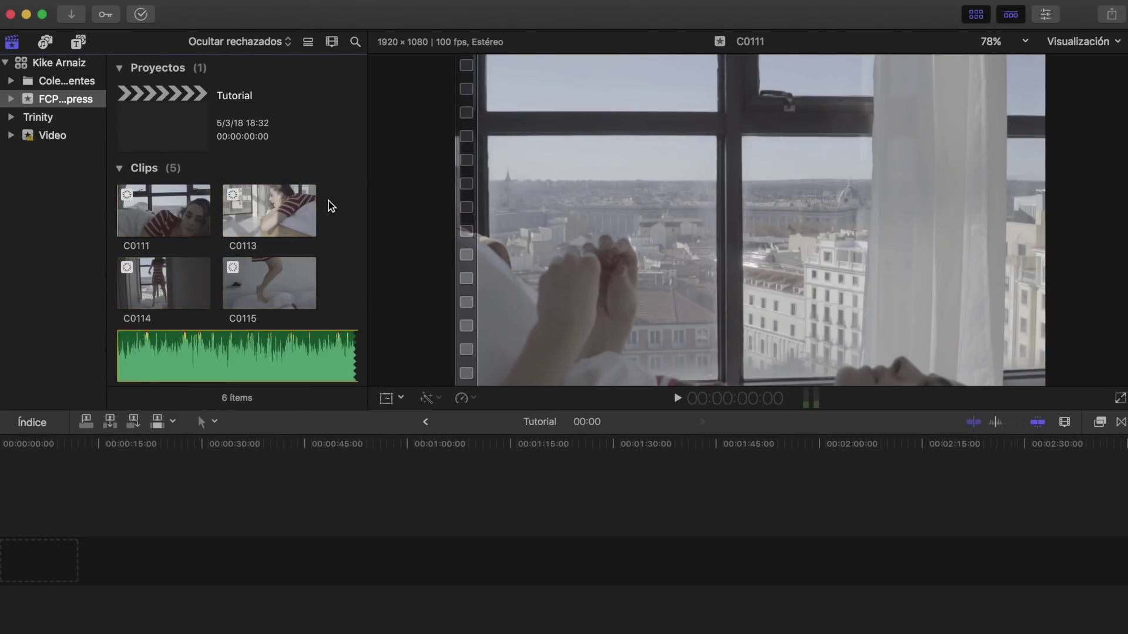
pyautogui.click(161, 209)
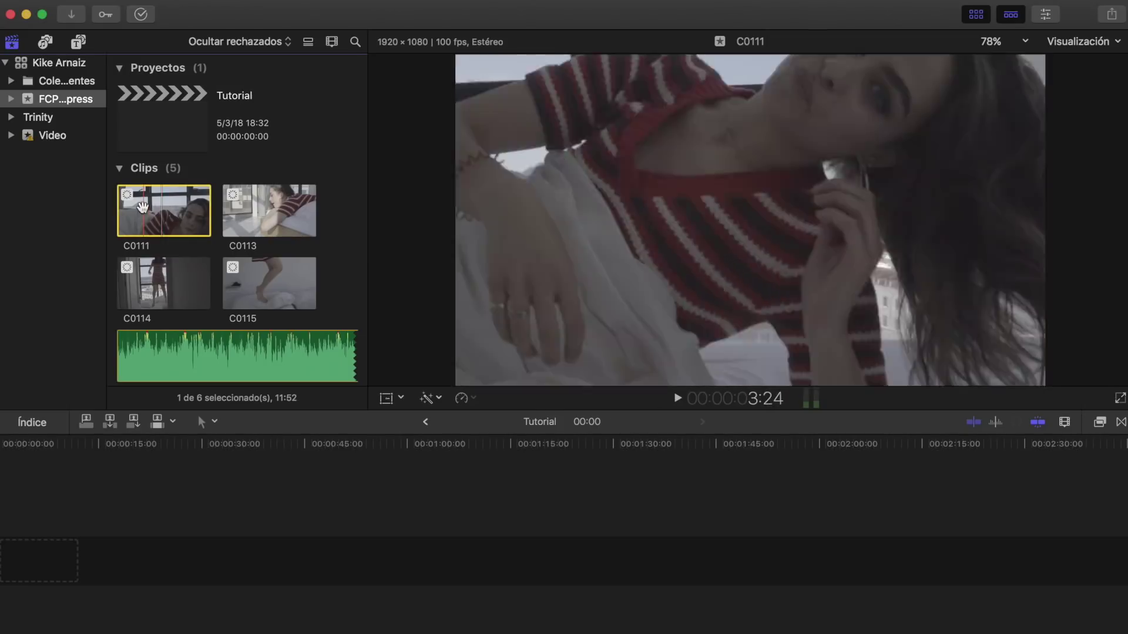
pyautogui.moveTo(157, 210); pyautogui.dragTo(175, 325)
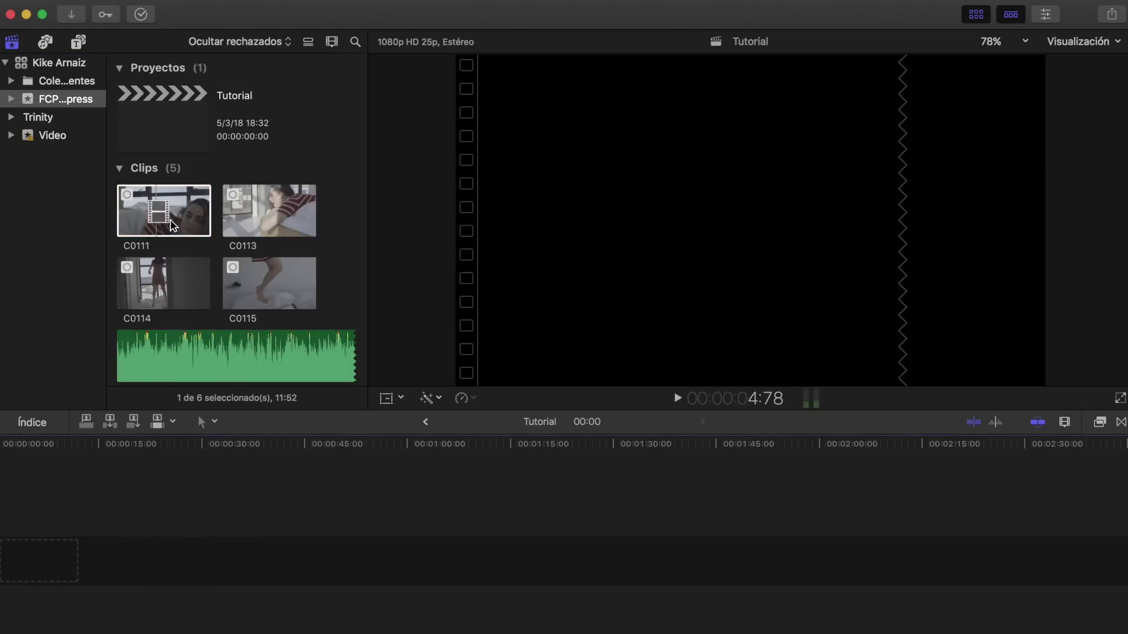
pyautogui.moveTo(175, 325); pyautogui.dragTo(164, 215)
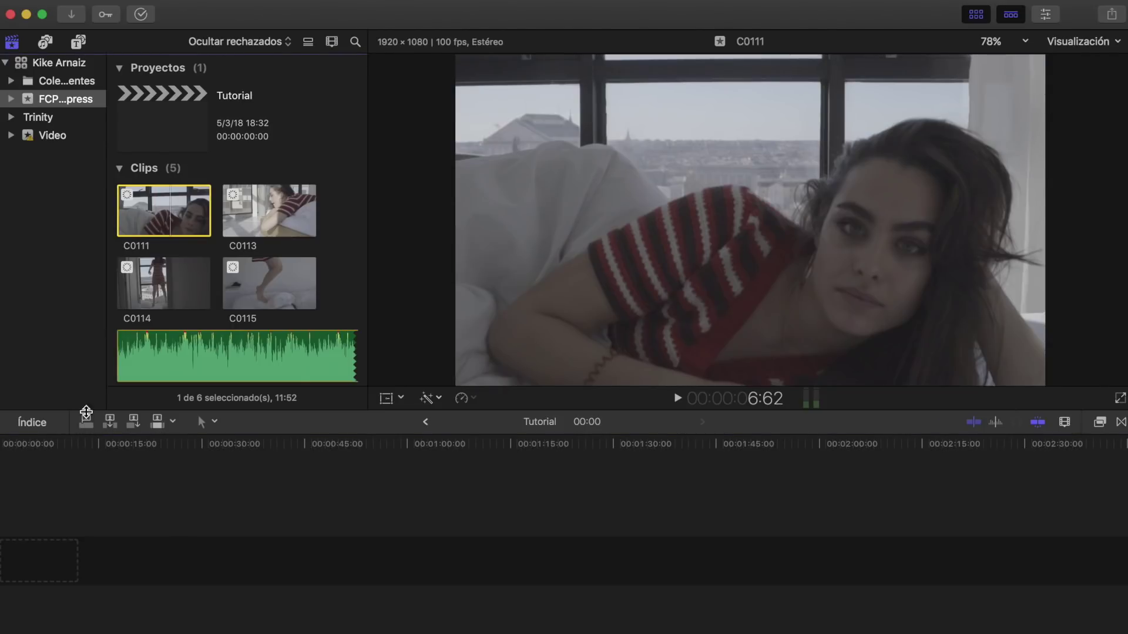
pyautogui.click(132, 565)
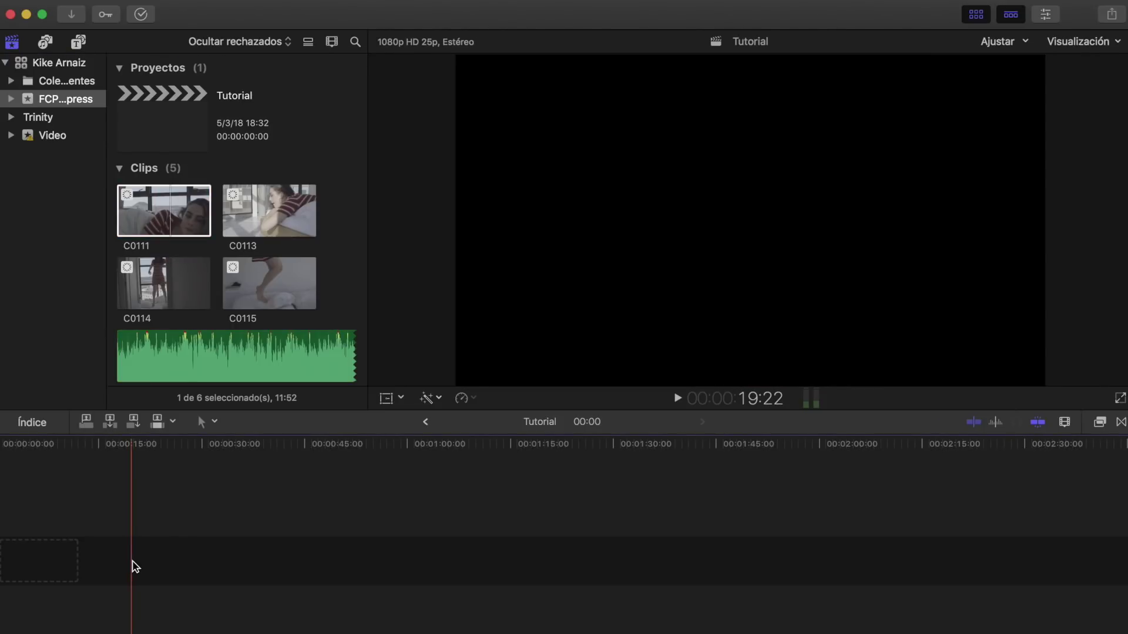
pyautogui.click(169, 221)
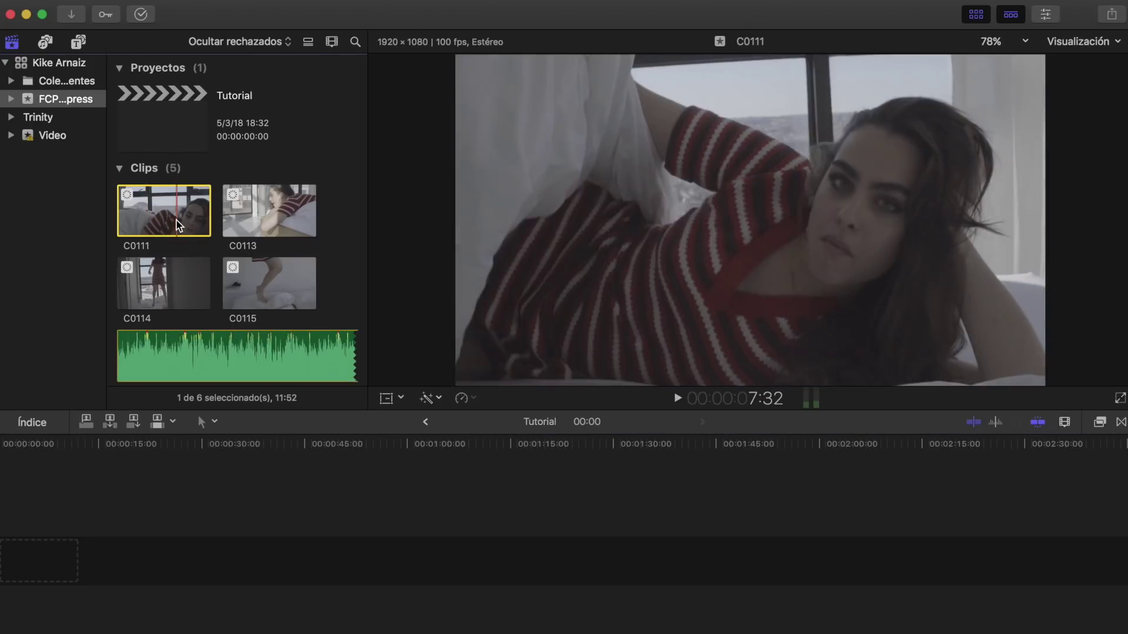
pyautogui.click(244, 213)
pyautogui.click(157, 302)
pyautogui.click(115, 536)
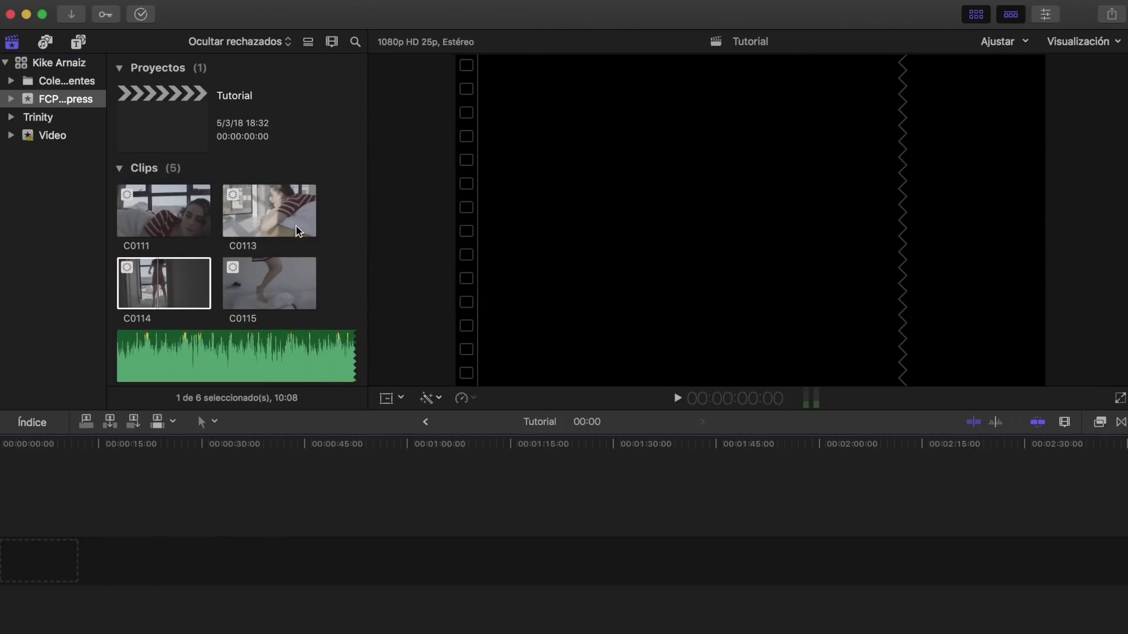
# Bring up the Todo / Solo vídeo / Solo audio edit-mode choice for C0111.
pyautogui.scroll(-1, 313, 235)
pyautogui.click(333, 229)
pyautogui.click(169, 201)
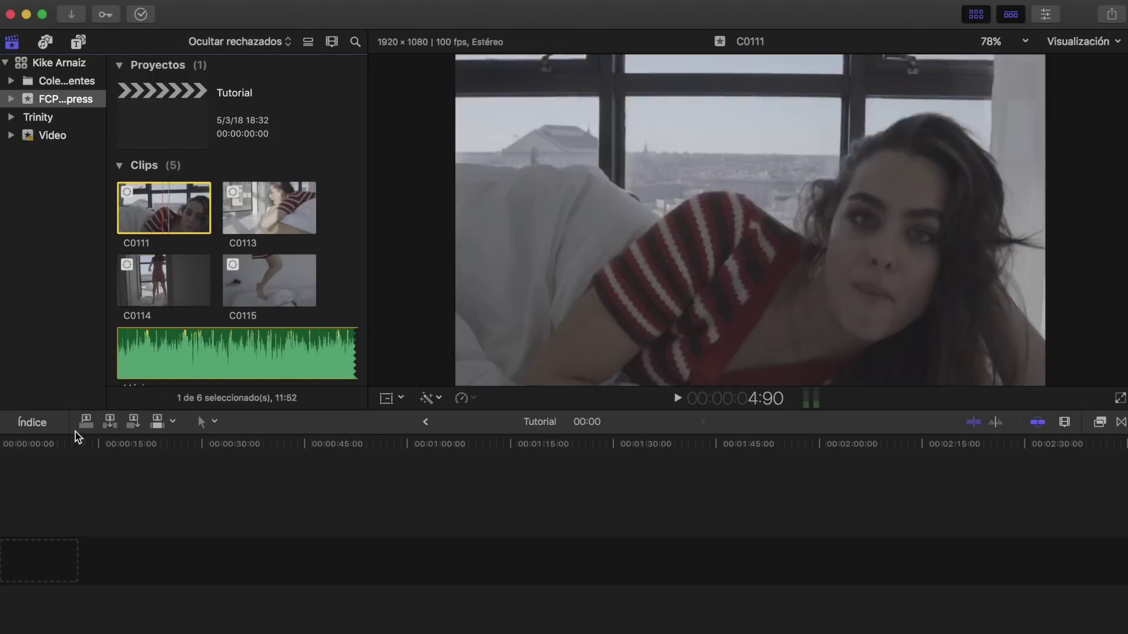
pyautogui.click(173, 421)
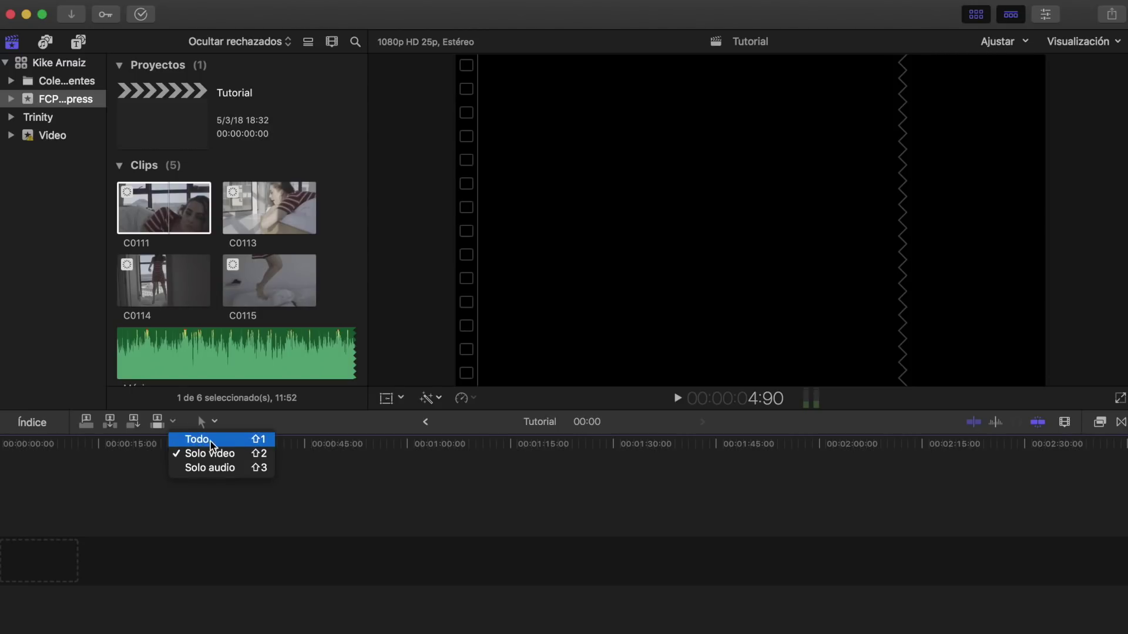
pyautogui.click(234, 468)
pyautogui.scroll(-3, 317, 288)
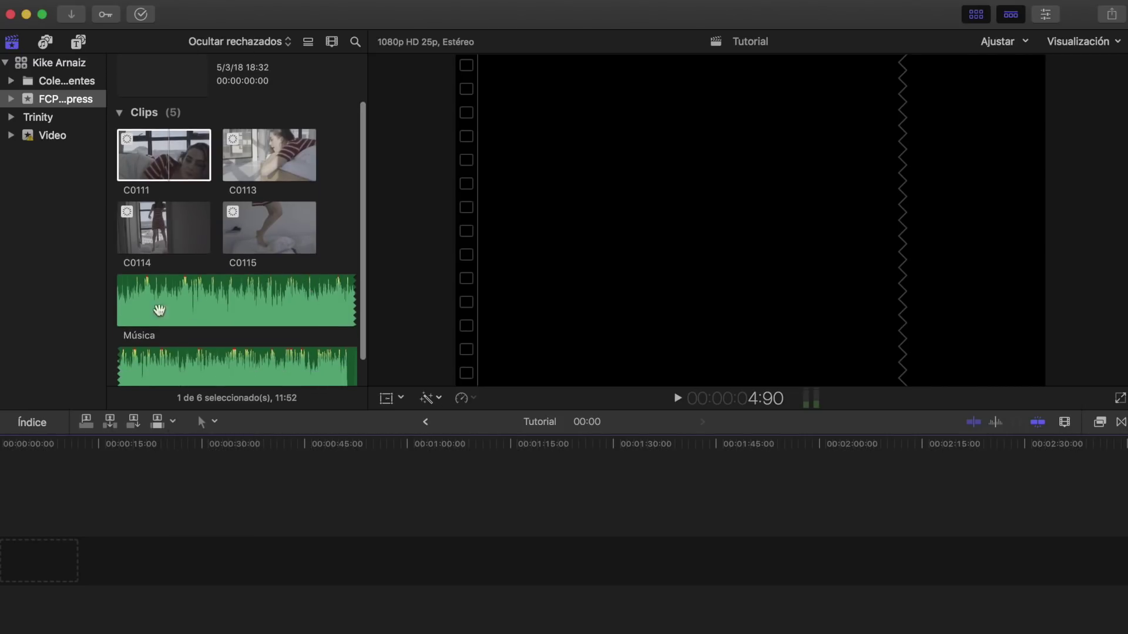
pyautogui.press('super+1')
pyautogui.scroll(1, 213, 302)
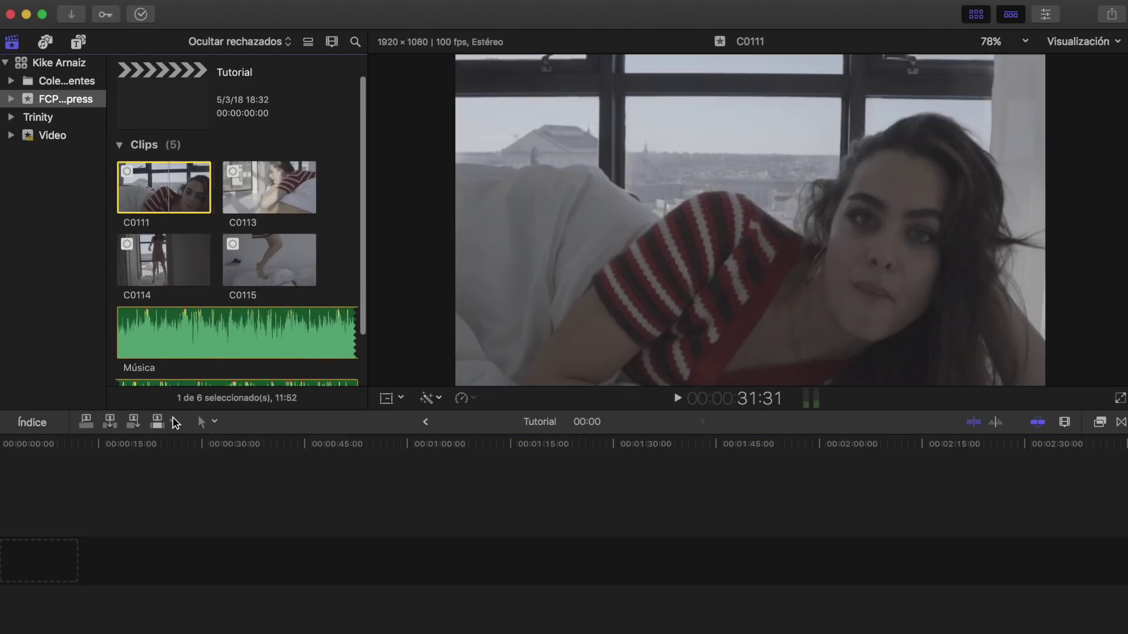
pyautogui.click(174, 424)
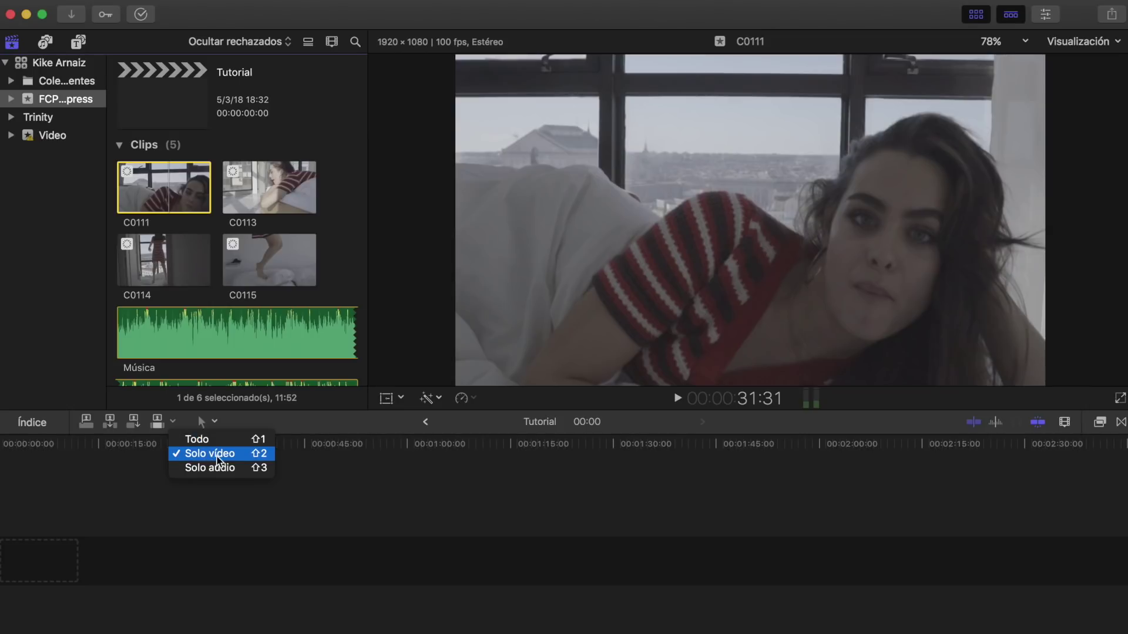
pyautogui.click(346, 210)
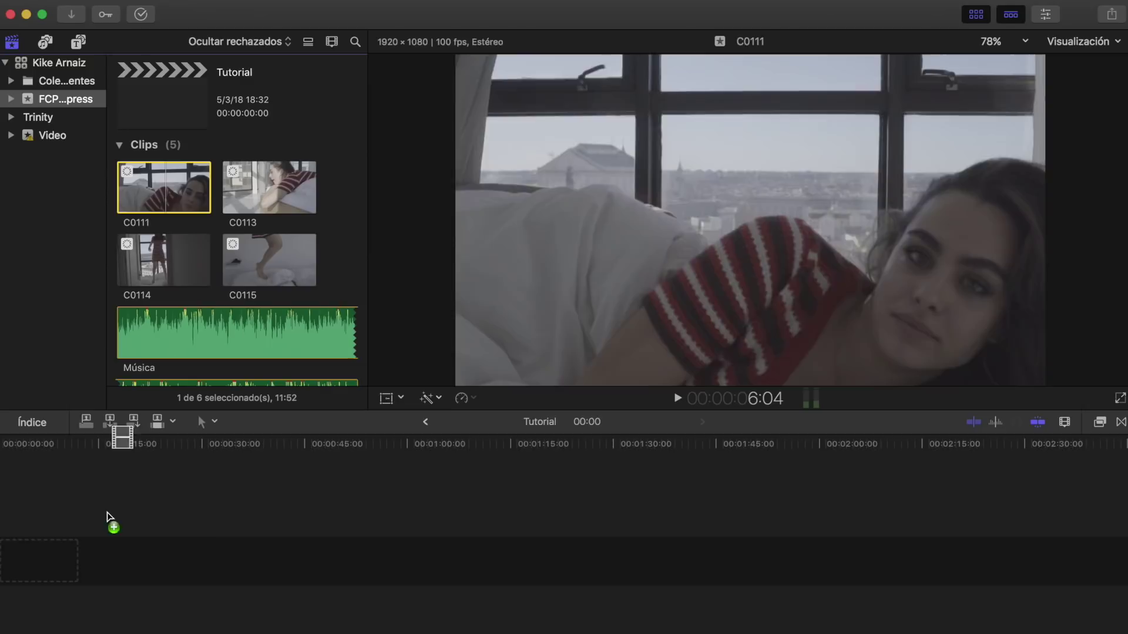
pyautogui.moveTo(166, 187); pyautogui.dragTo(107, 529)
pyautogui.press('space')
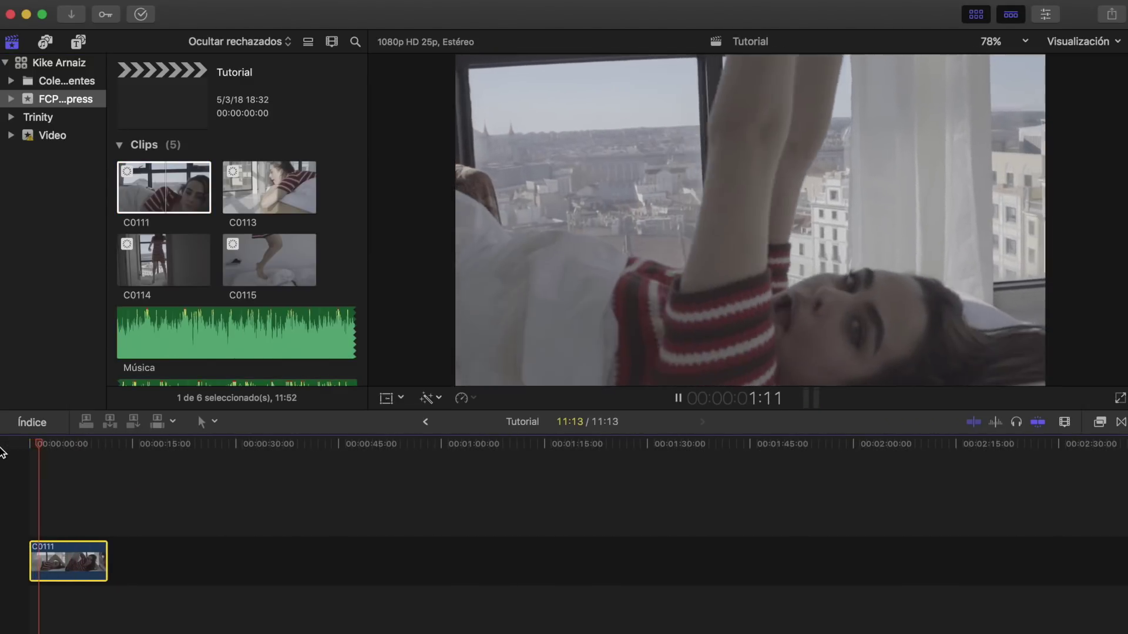
pyautogui.press('space')
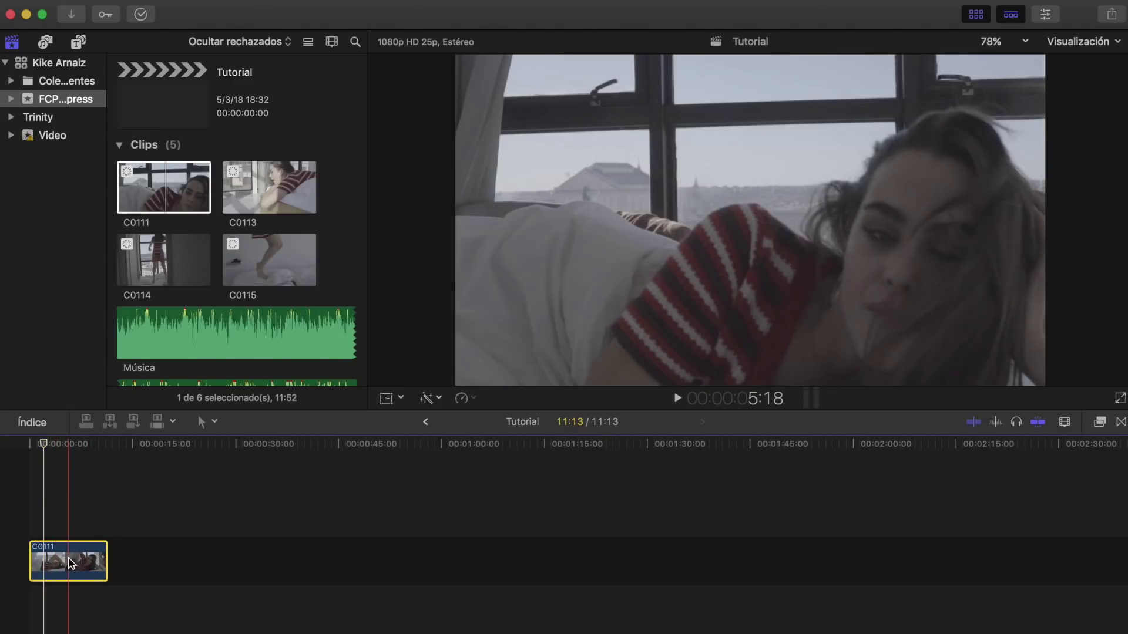
pyautogui.press('Delete')
pyautogui.click(167, 192)
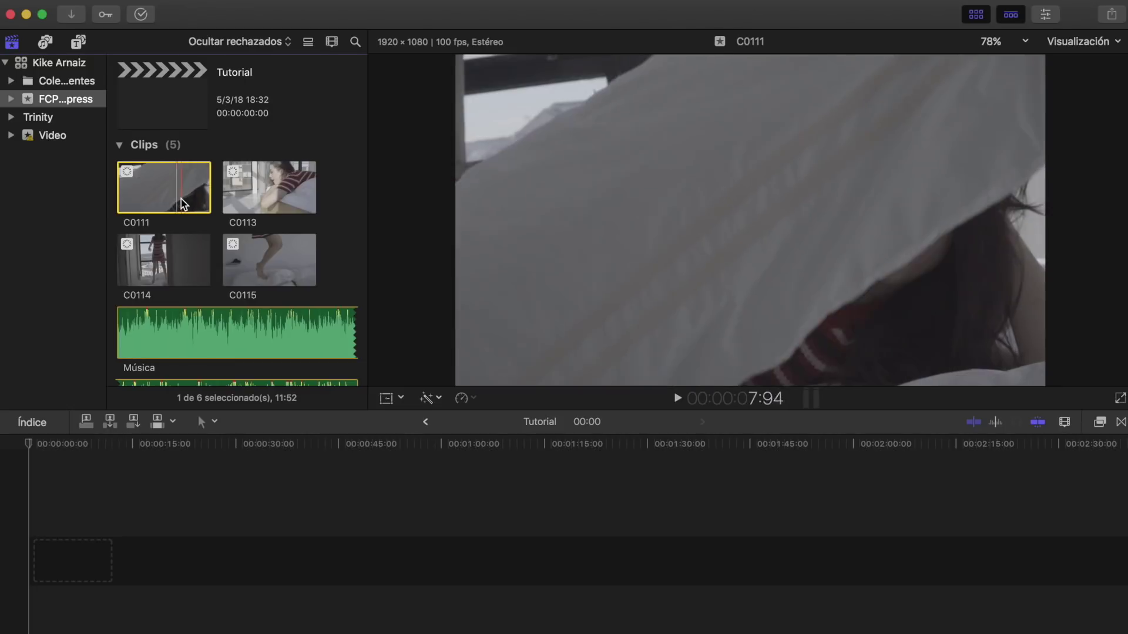
# Mark a 01:14 range of C0111 with I/O and place it at the timeline start.
pyautogui.press('i')
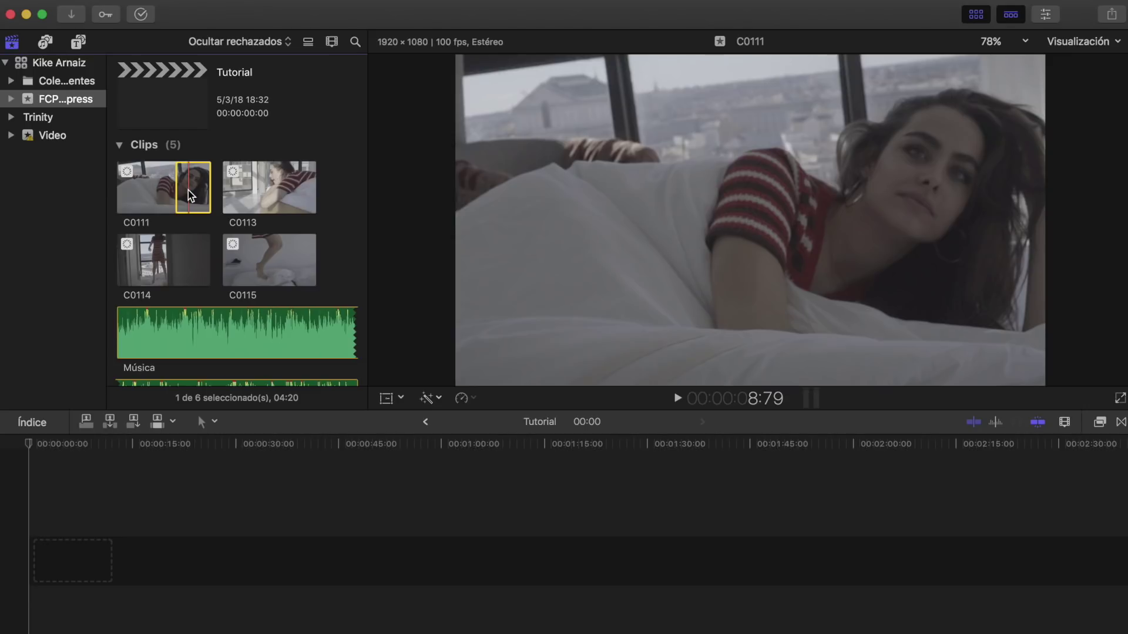
pyautogui.press('o')
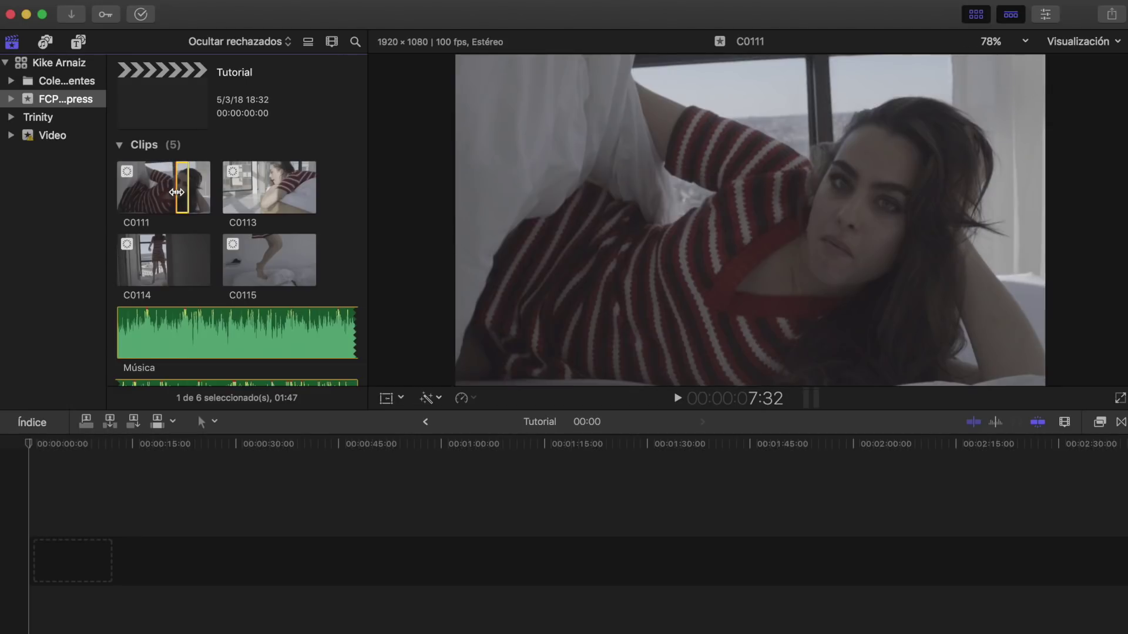
pyautogui.moveTo(176, 192)
pyautogui.mouseDown()
pyautogui.moveTo(164, 194)
pyautogui.moveTo(174, 193)
pyautogui.mouseUp()
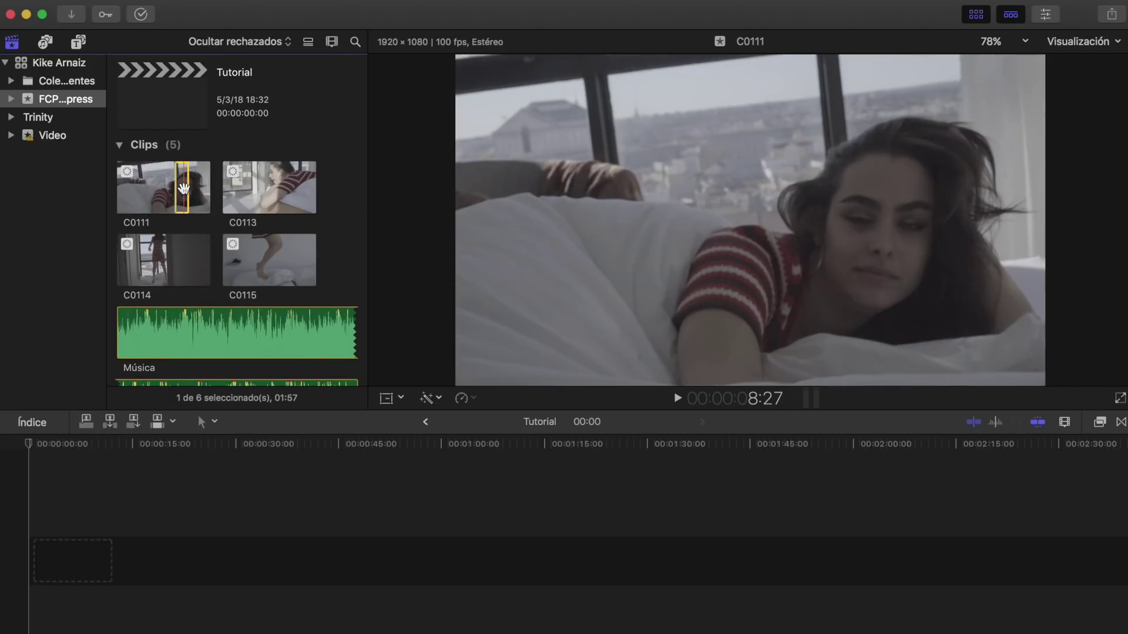
pyautogui.moveTo(184, 194); pyautogui.dragTo(90, 558)
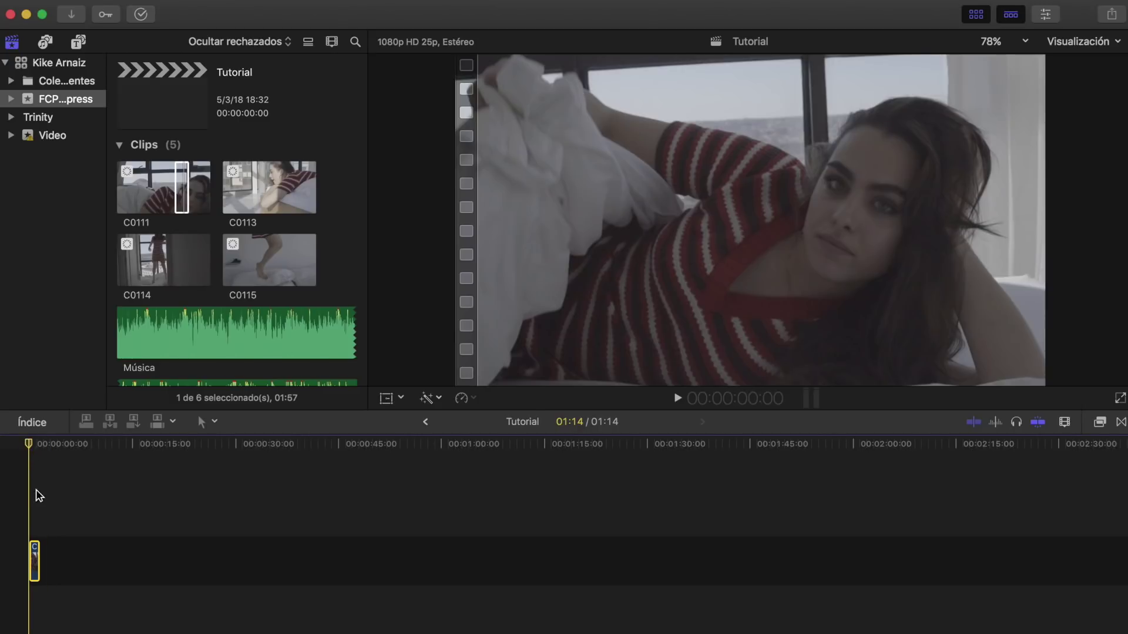
pyautogui.press('super+equal')
pyautogui.press('super+equal')
pyautogui.press('super+equal')
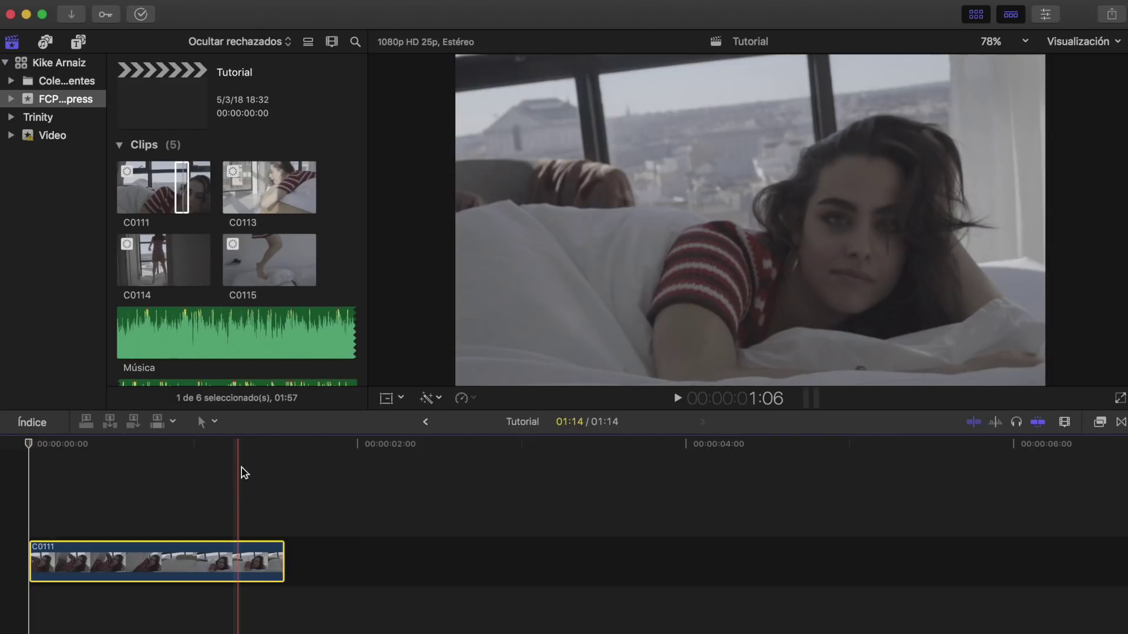
# Mark a 02:50 range of C0113 and append it after C0111.
pyautogui.click(241, 193)
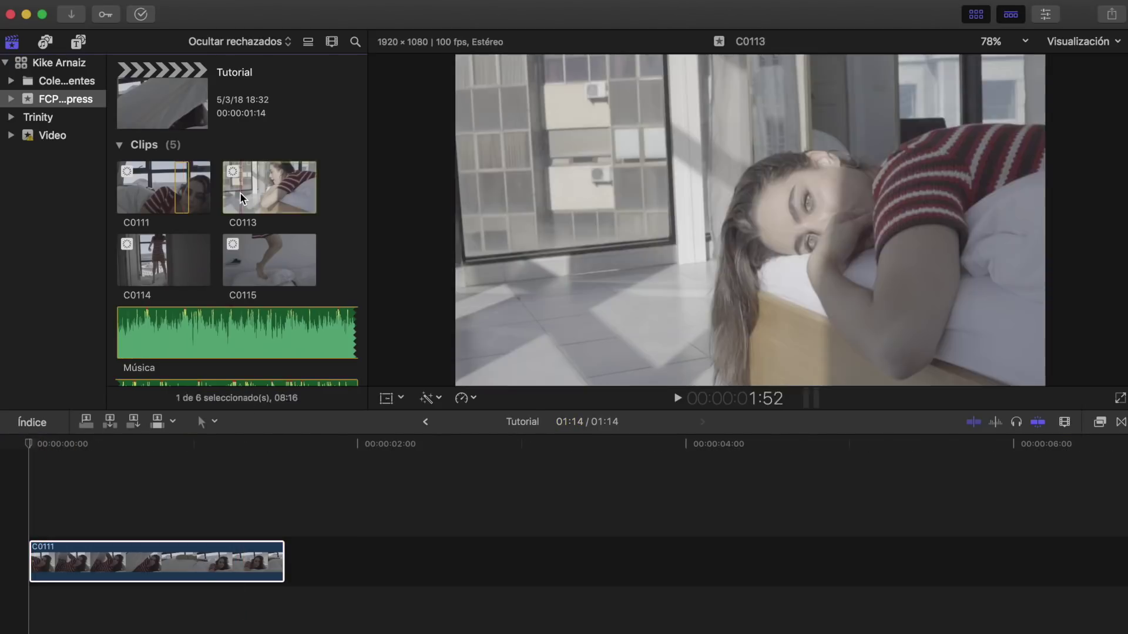
pyautogui.press('i')
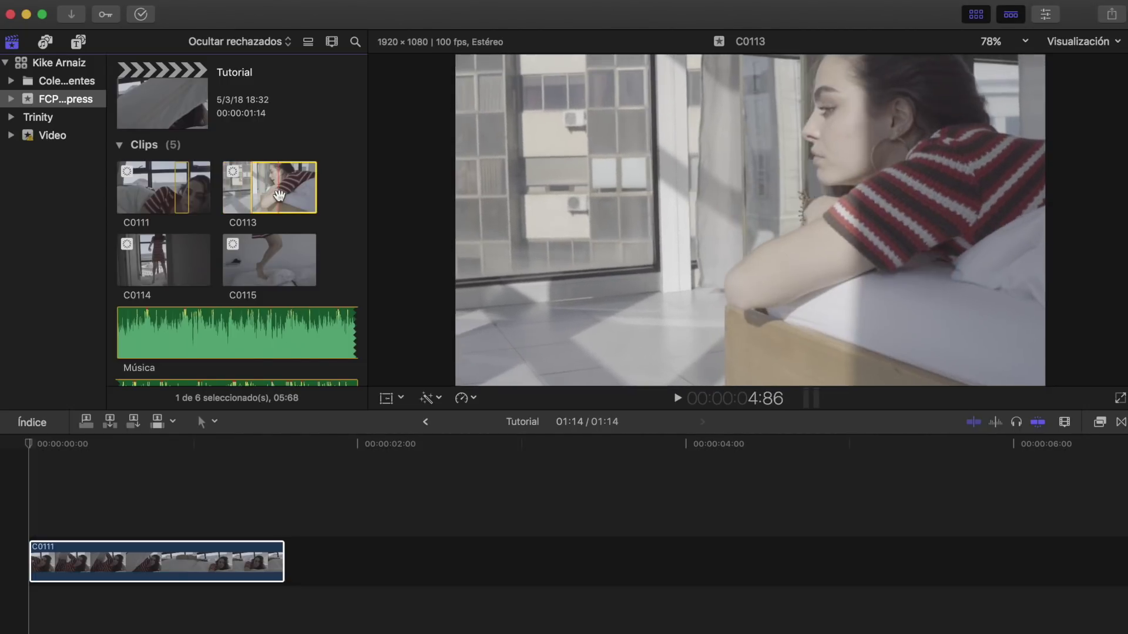
pyautogui.press('o')
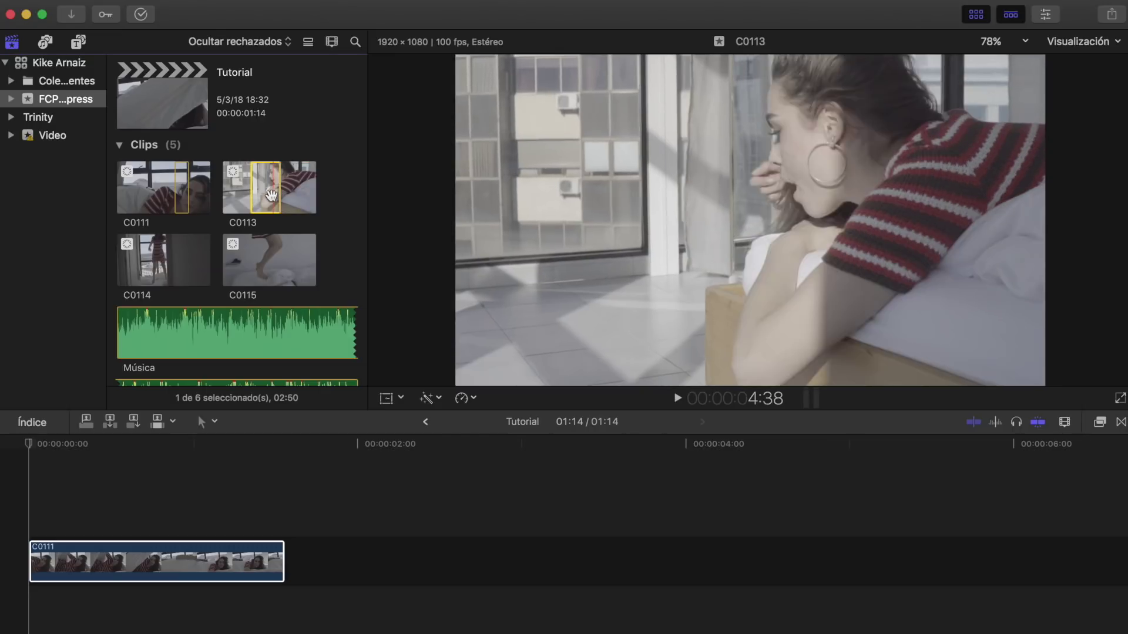
pyautogui.press('e')
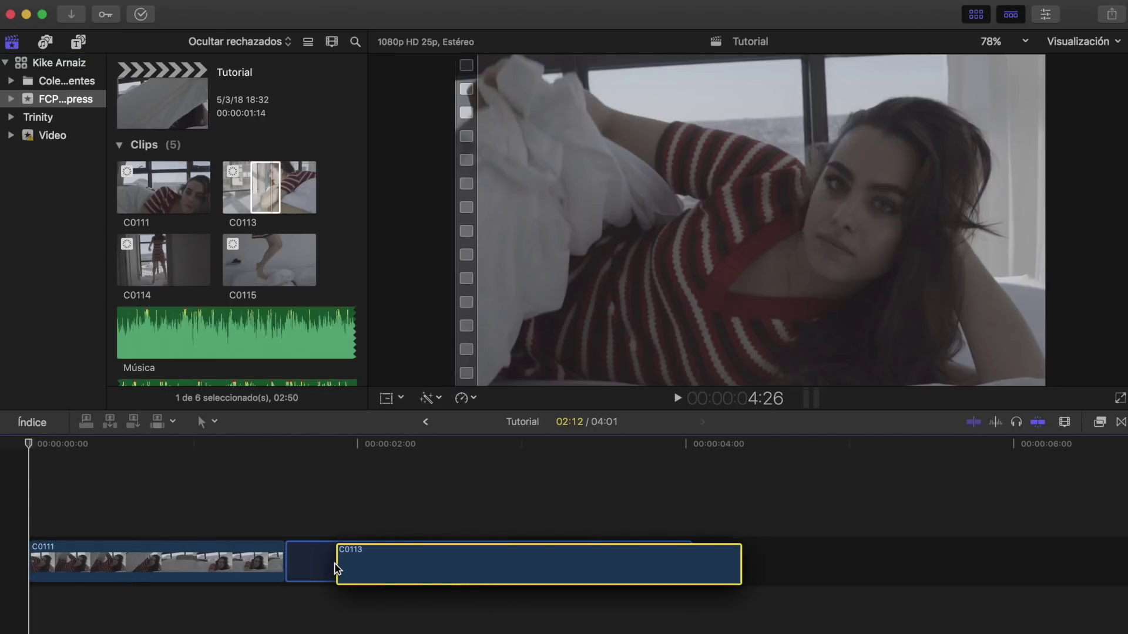
# Mark a 03:16 range of C0114 and drag it into the timeline after C0113.
pyautogui.click(141, 268)
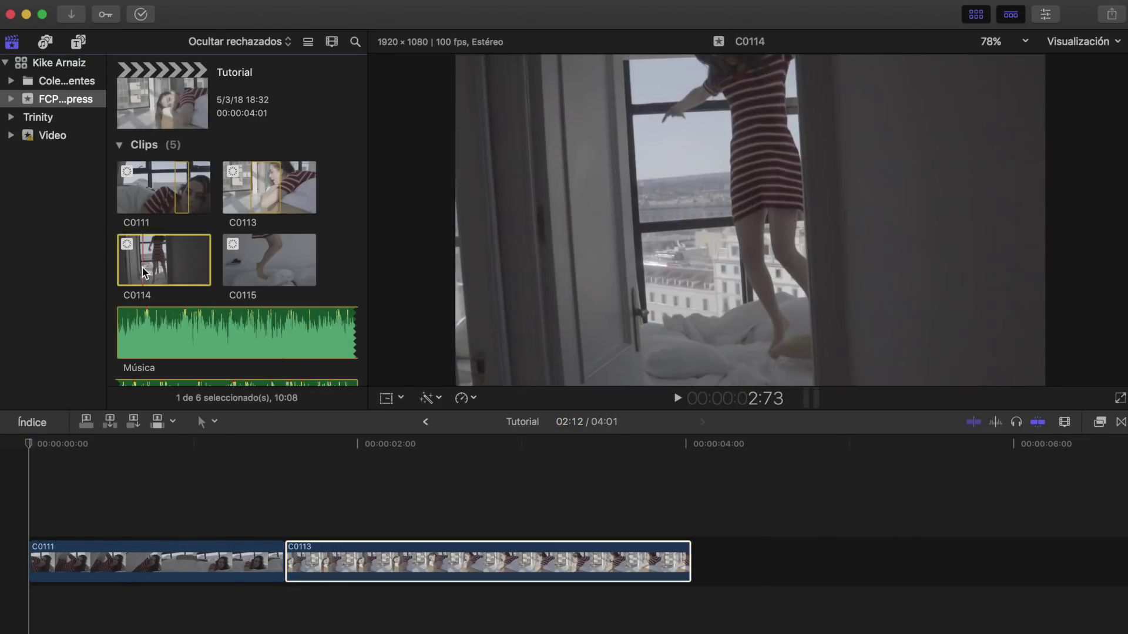
pyautogui.press('i')
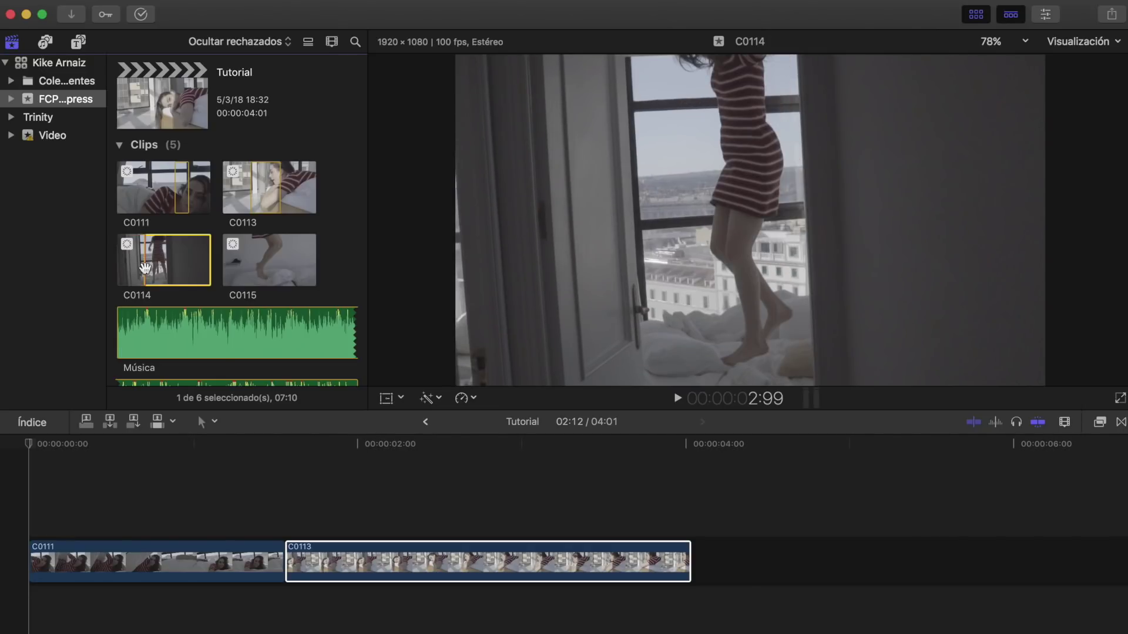
pyautogui.click(145, 268)
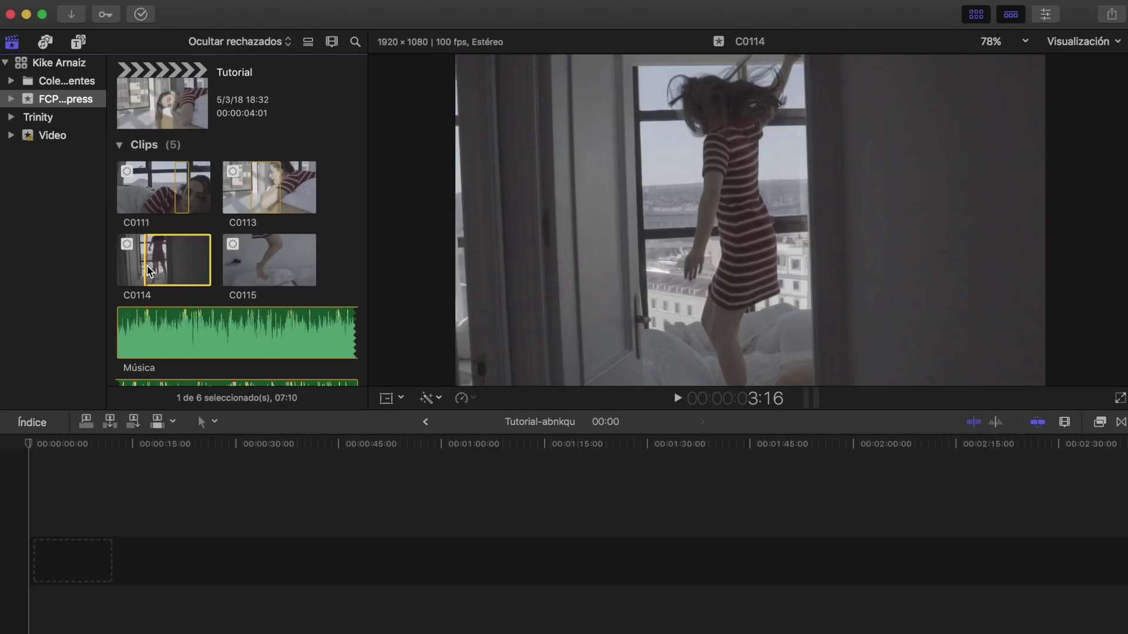
pyautogui.press('space')
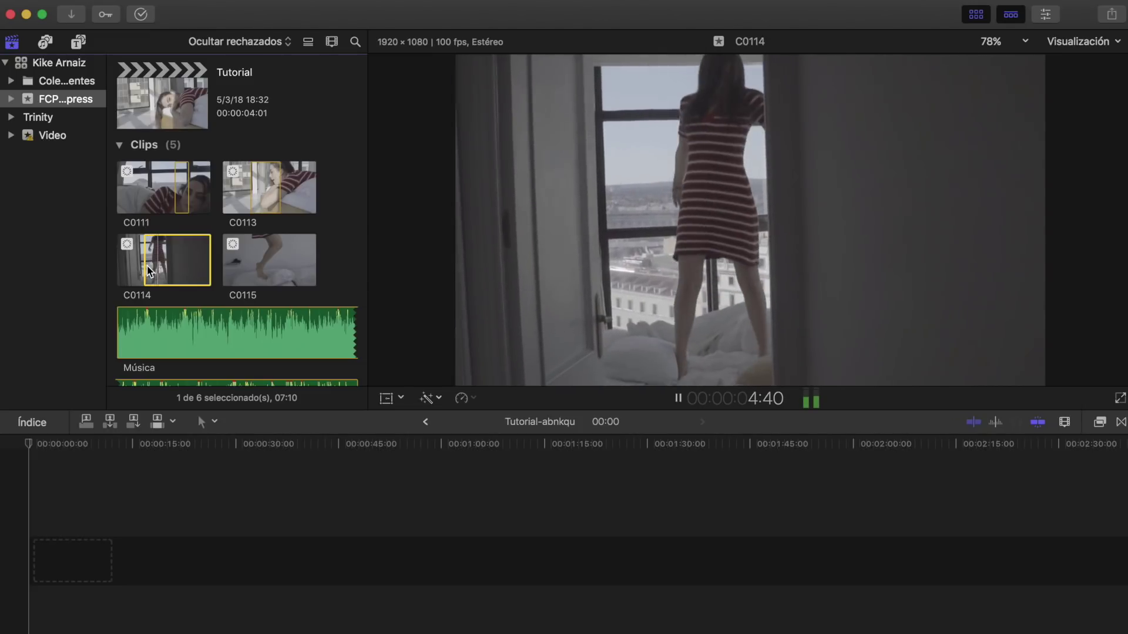
pyautogui.press('space')
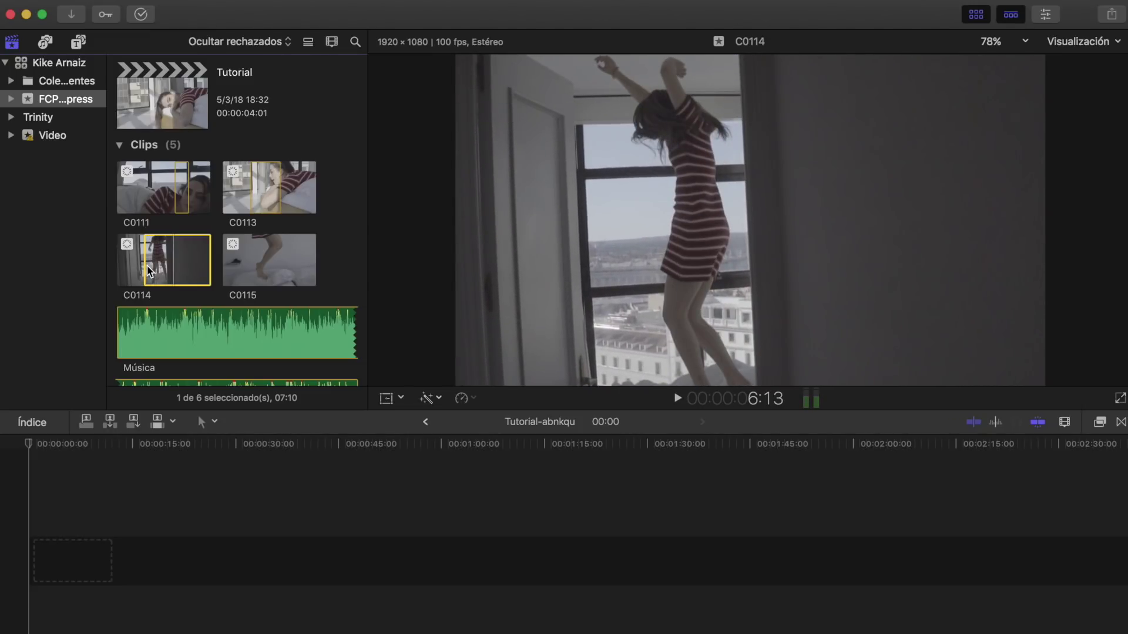
pyautogui.press('o')
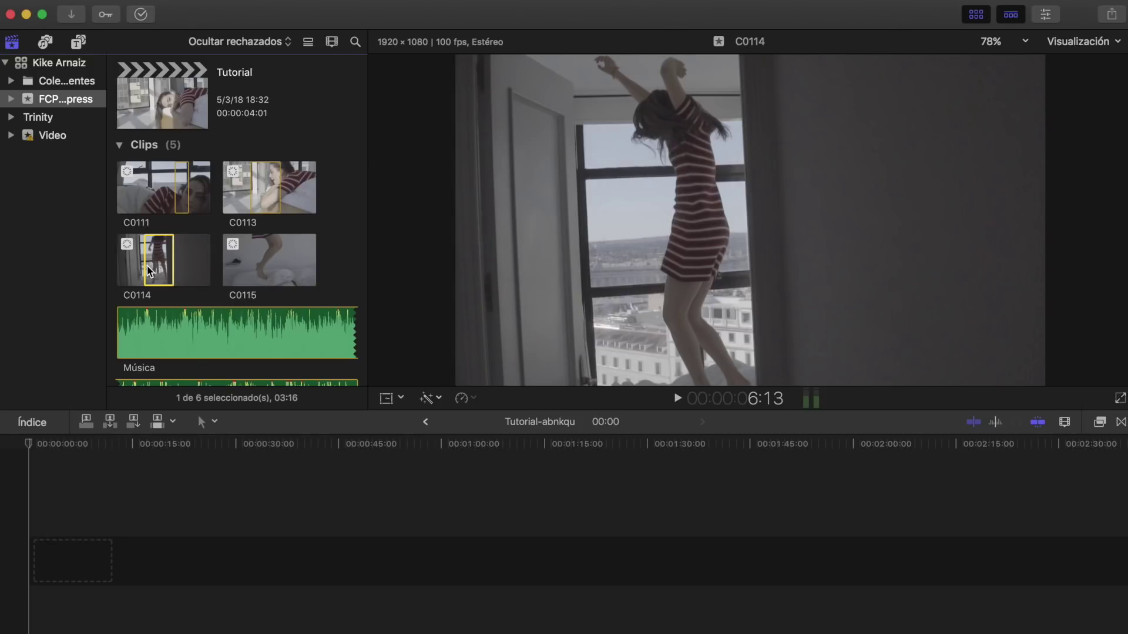
pyautogui.moveTo(161, 260); pyautogui.dragTo(789, 560)
# Place the Música audio below the video clips, starting at 00:00.
pyautogui.hscroll(1, 620, 501)
pyautogui.hscroll(-1, 620, 501)
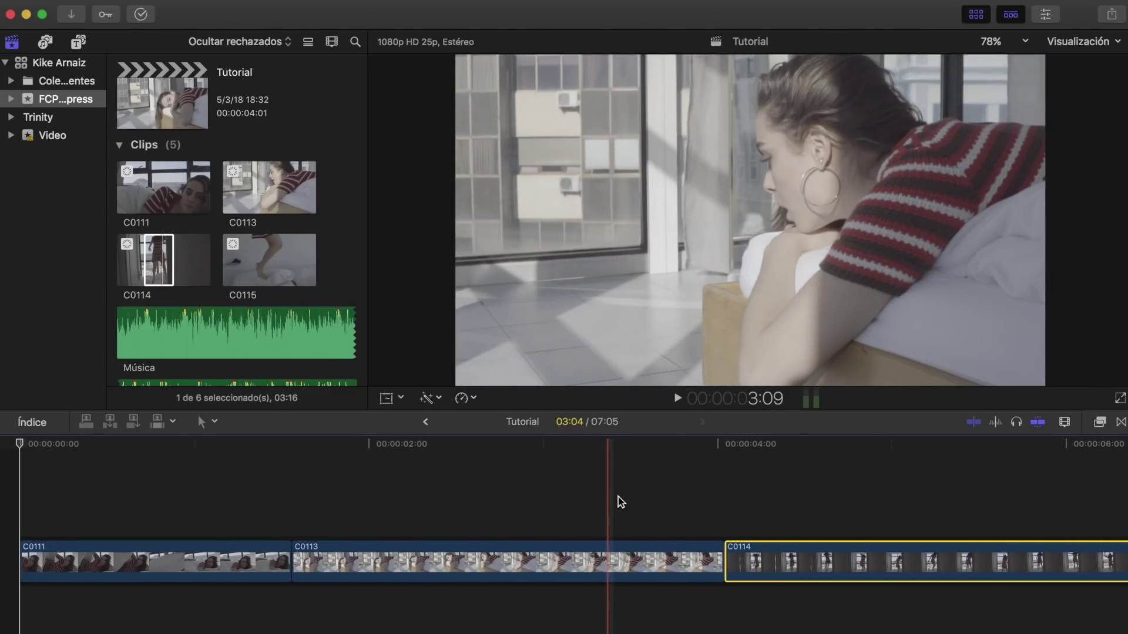
pyautogui.hscroll(6, 621, 501)
pyautogui.hscroll(-2, 620, 501)
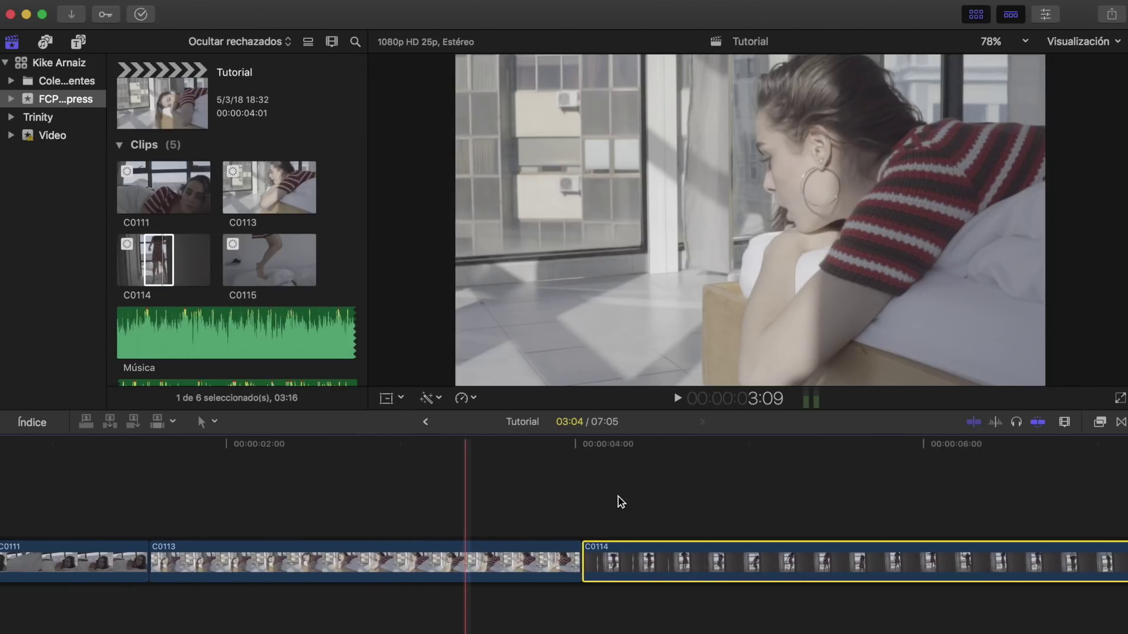
pyautogui.hscroll(-6, 621, 501)
pyautogui.click(138, 336)
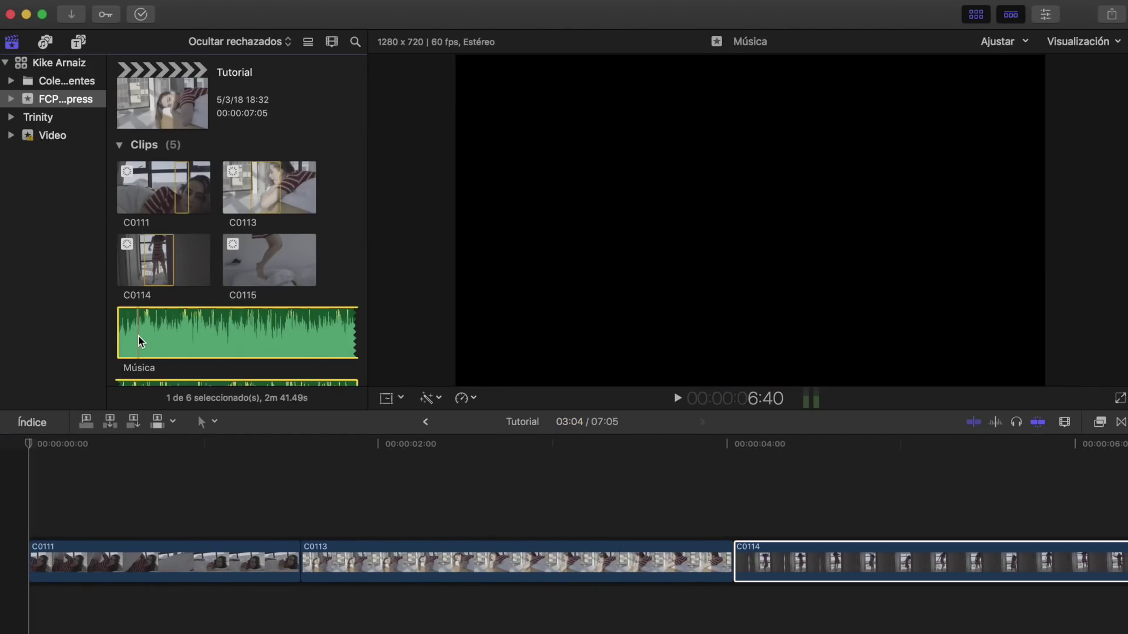
pyautogui.moveTo(154, 333); pyautogui.dragTo(349, 540)
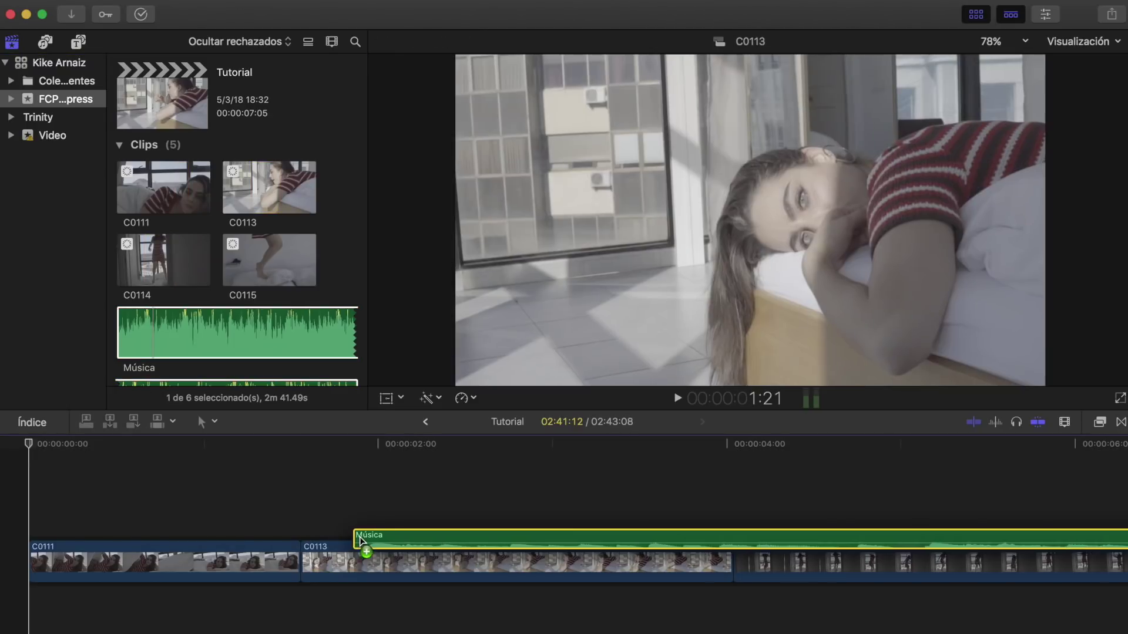
pyautogui.moveTo(350, 540)
pyautogui.mouseDown()
pyautogui.moveTo(152, 631)
pyautogui.moveTo(21, 605)
pyautogui.mouseUp()
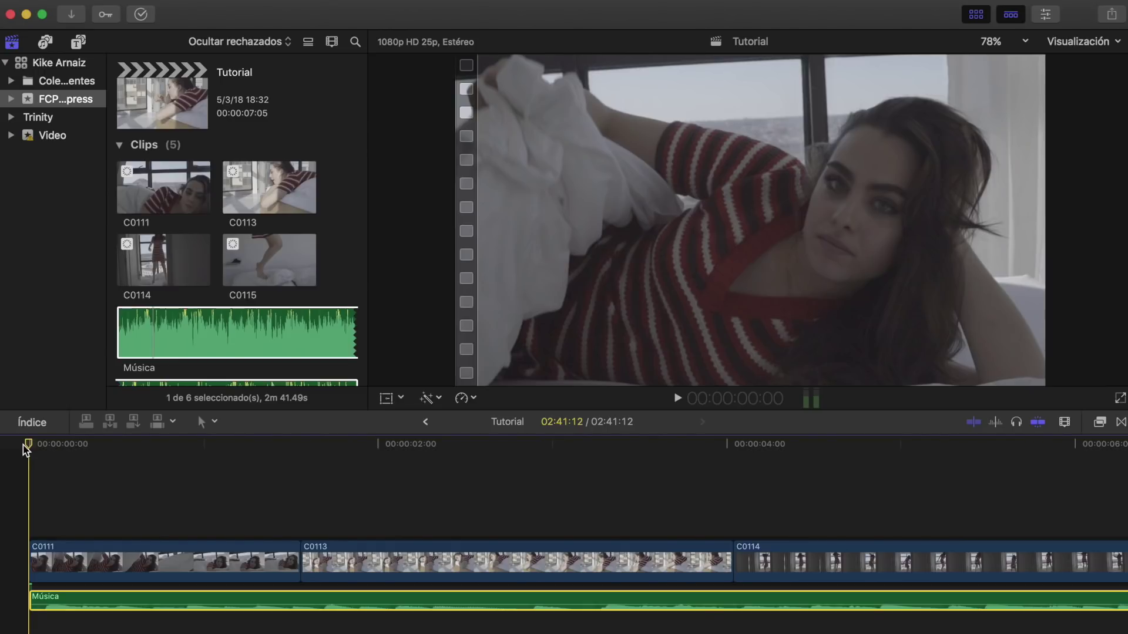
pyautogui.press('space')
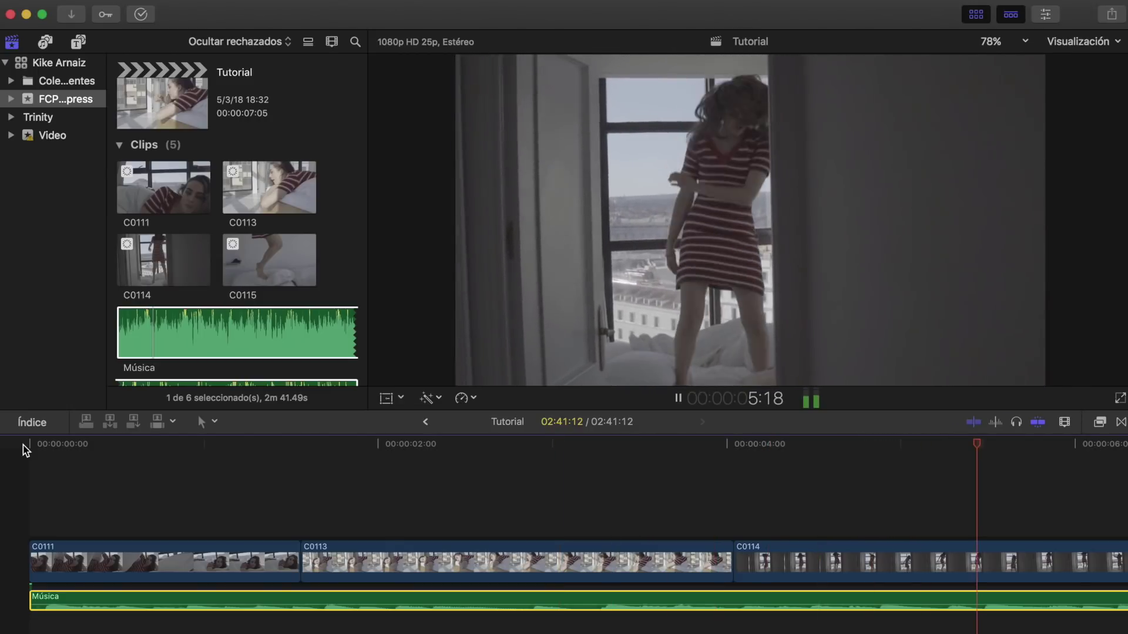
pyautogui.press('space')
pyautogui.hscroll(-5, 327, 491)
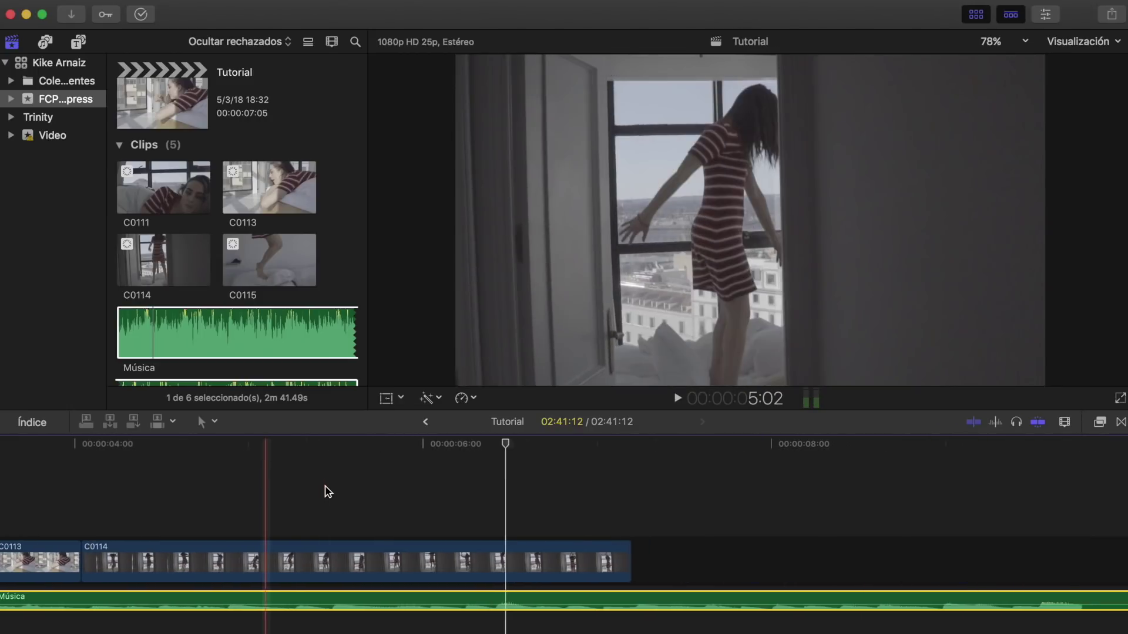
pyautogui.hscroll(3, 326, 491)
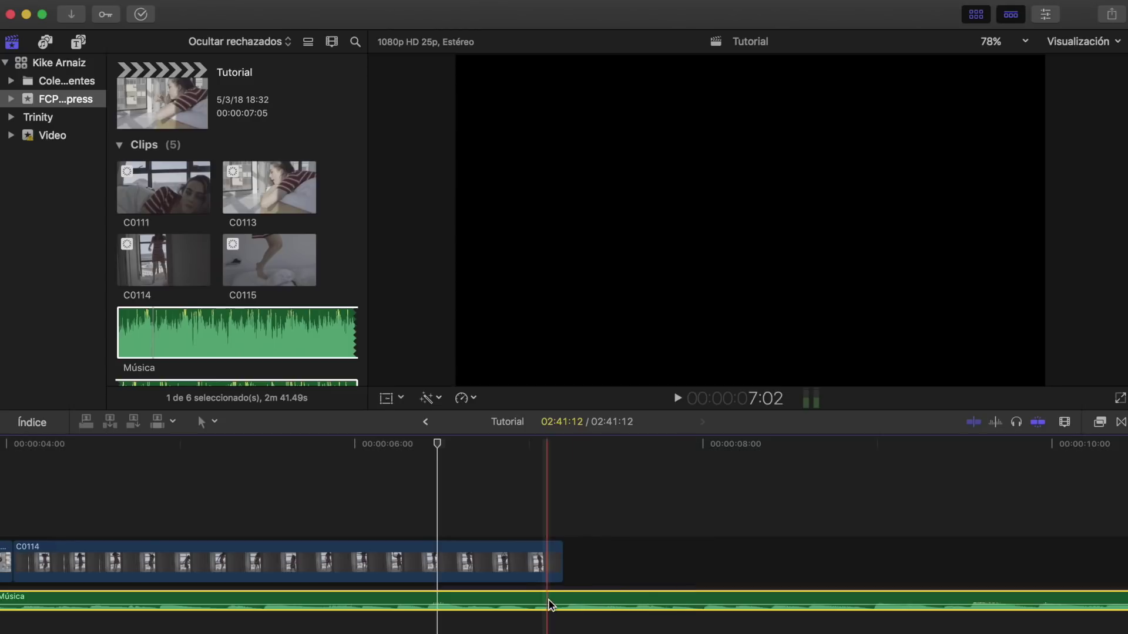
pyautogui.hscroll(10, 567, 545)
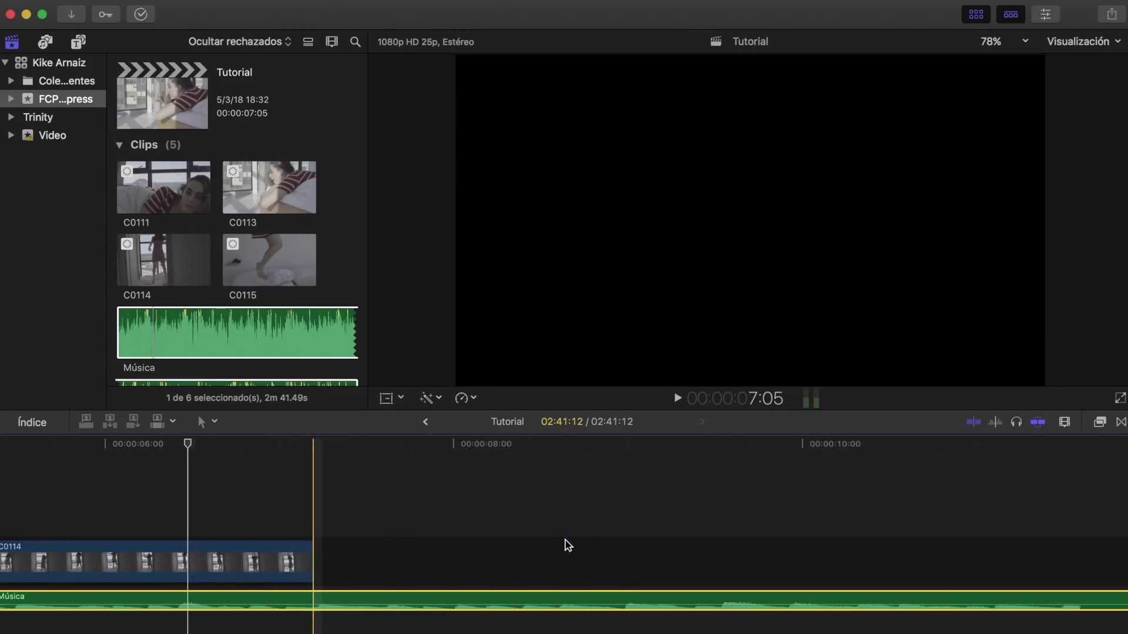
pyautogui.hscroll(-10, 567, 546)
pyautogui.hscroll(-5, 567, 546)
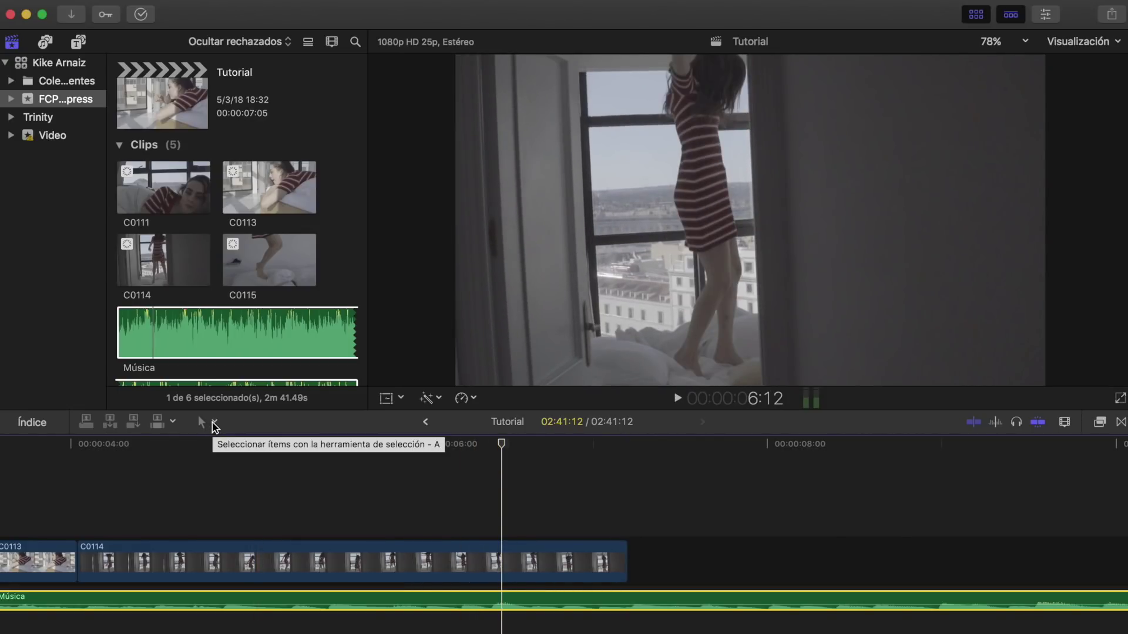
# Blade the Música track where C0114 ends.
pyautogui.click(213, 423)
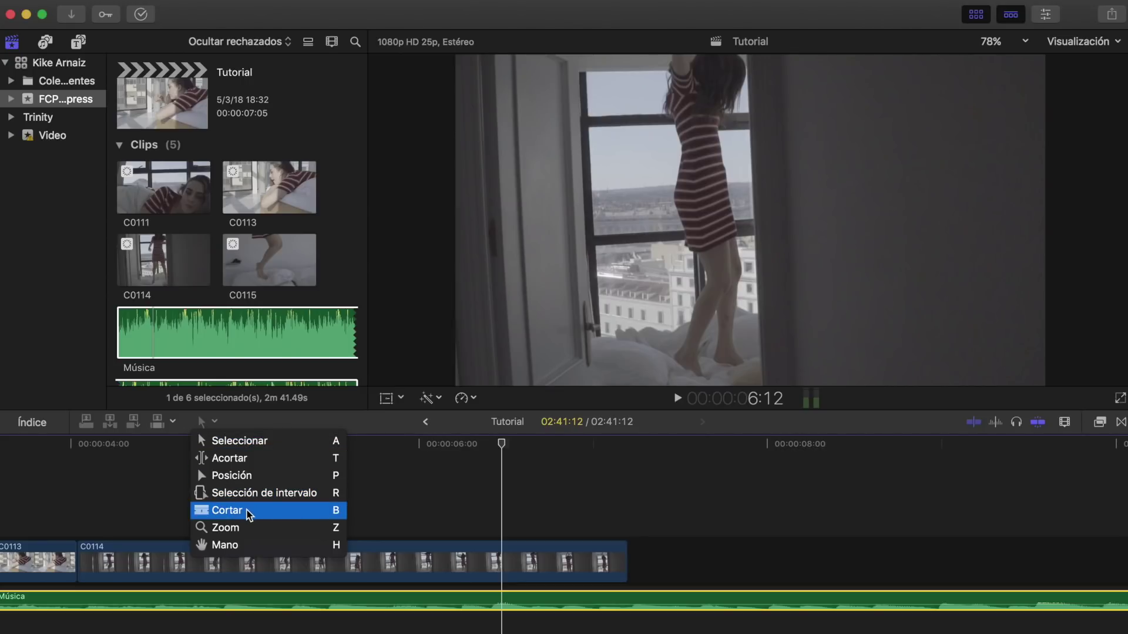
pyautogui.click(273, 510)
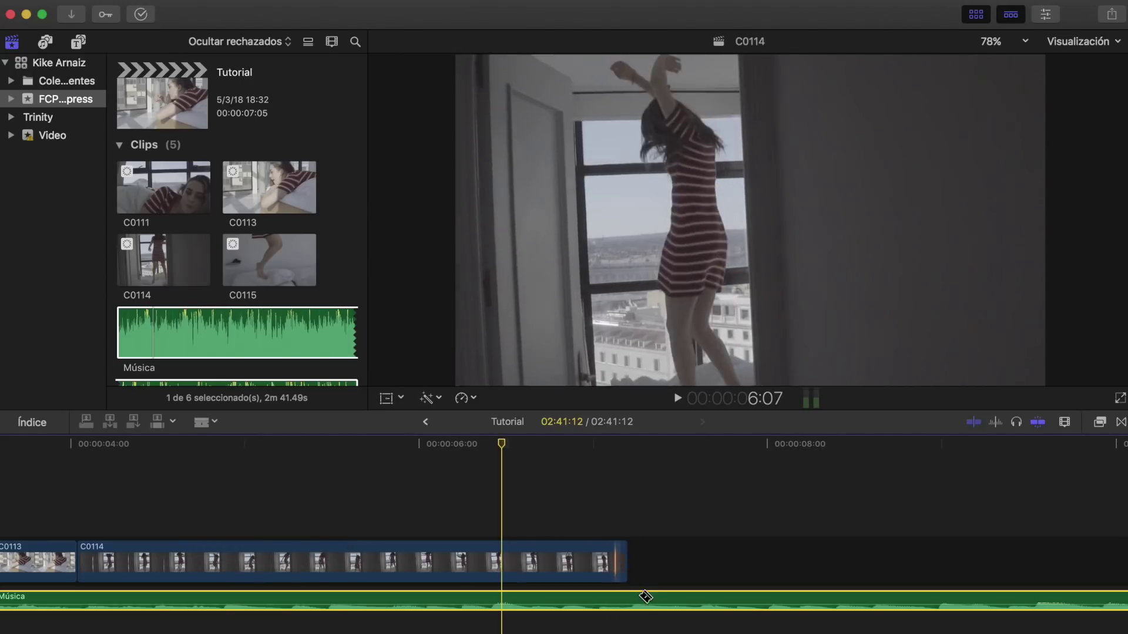
pyautogui.click(635, 603)
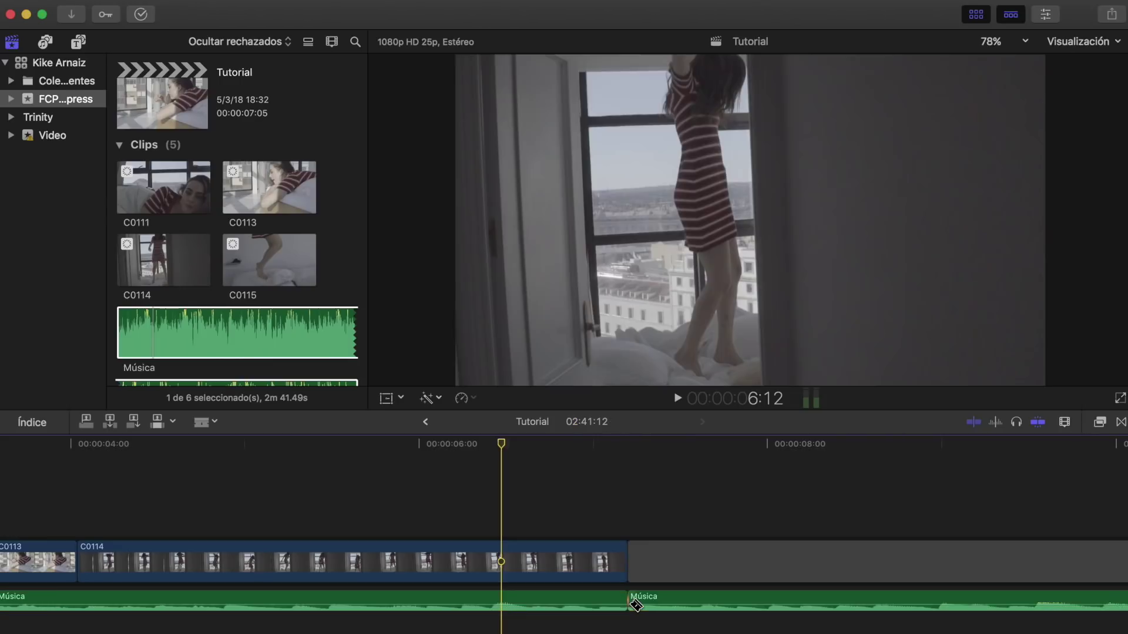
# Delete the gap and trailing Música piece so Tutorial lasts 07:05.
pyautogui.click(210, 422)
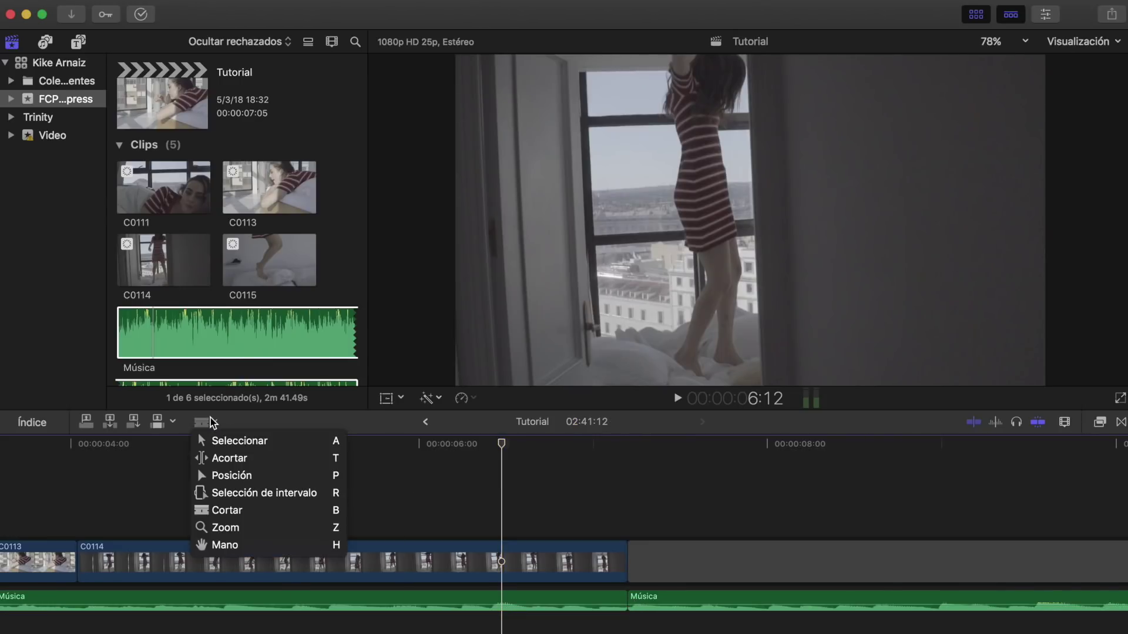
pyautogui.click(231, 442)
pyautogui.moveTo(656, 500); pyautogui.dragTo(710, 633)
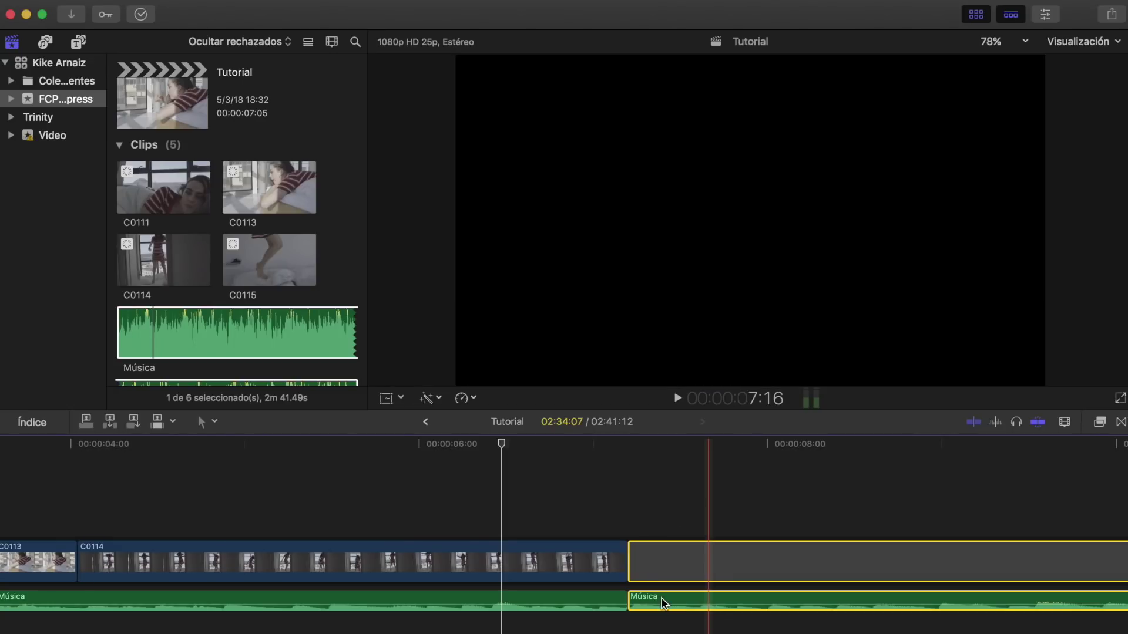
pyautogui.press('Delete')
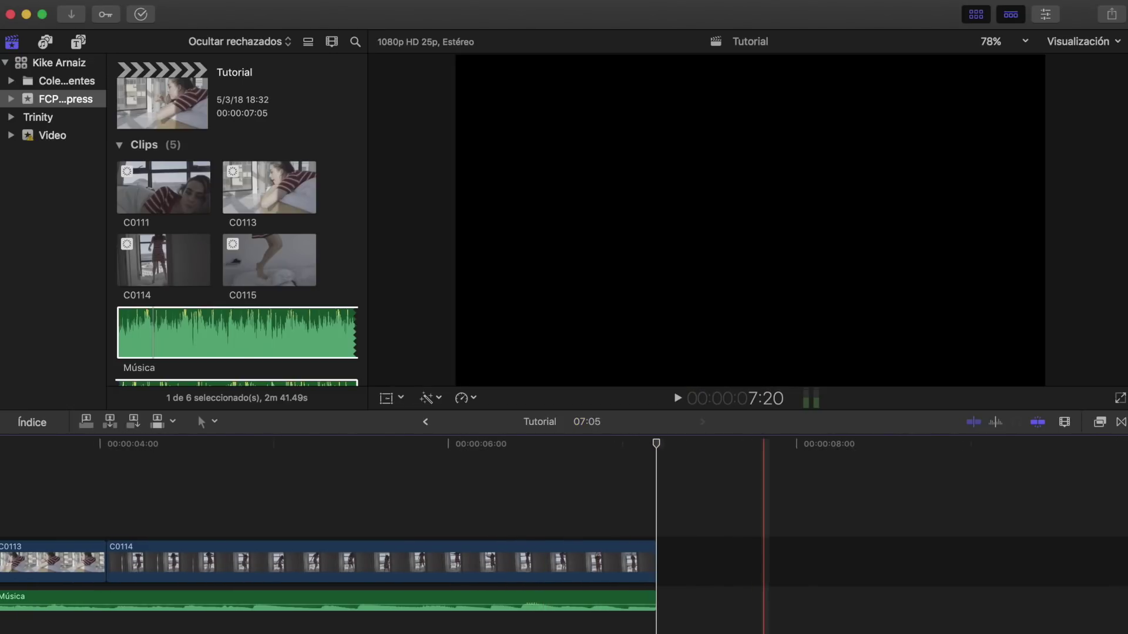
pyautogui.hscroll(-10, 564, 529)
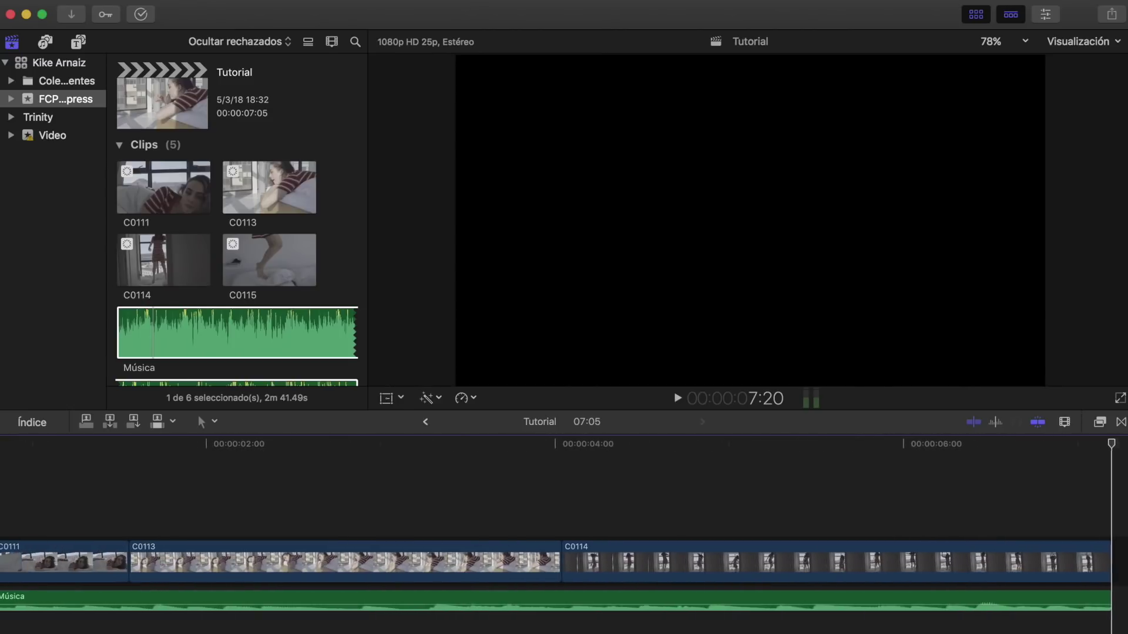
pyautogui.hscroll(-4, 564, 558)
# Trim the C0113/C0114 edit point a few frames earlier.
pyautogui.moveTo(732, 445)
pyautogui.mouseDown()
pyautogui.moveTo(697, 464)
pyautogui.moveTo(828, 483)
pyautogui.moveTo(685, 496)
pyautogui.mouseUp()
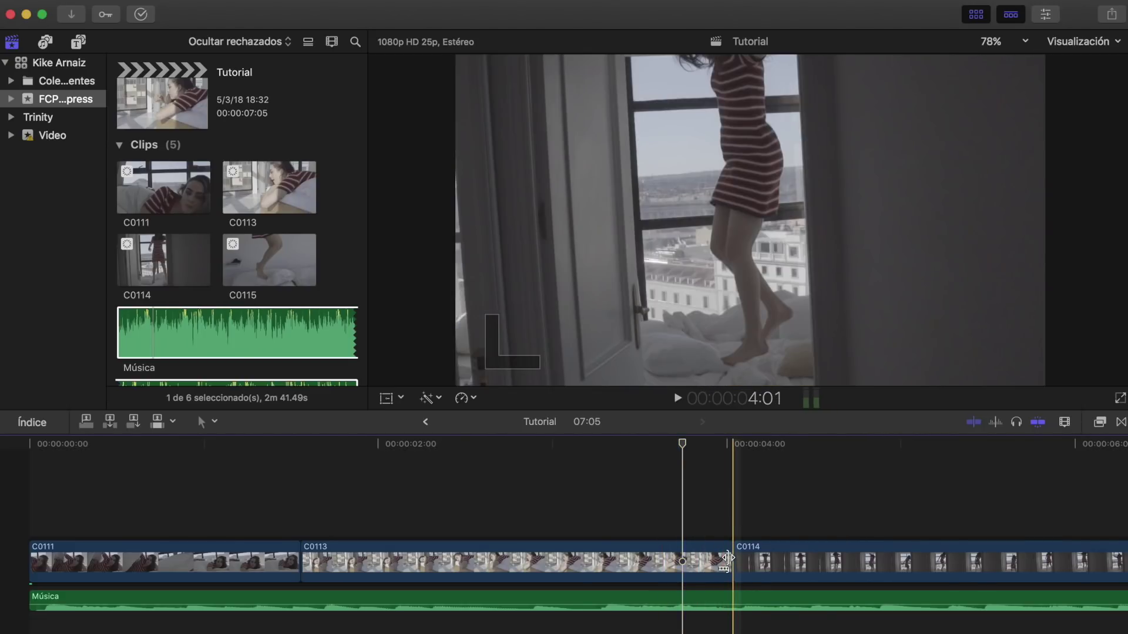
pyautogui.moveTo(727, 558); pyautogui.dragTo(693, 561)
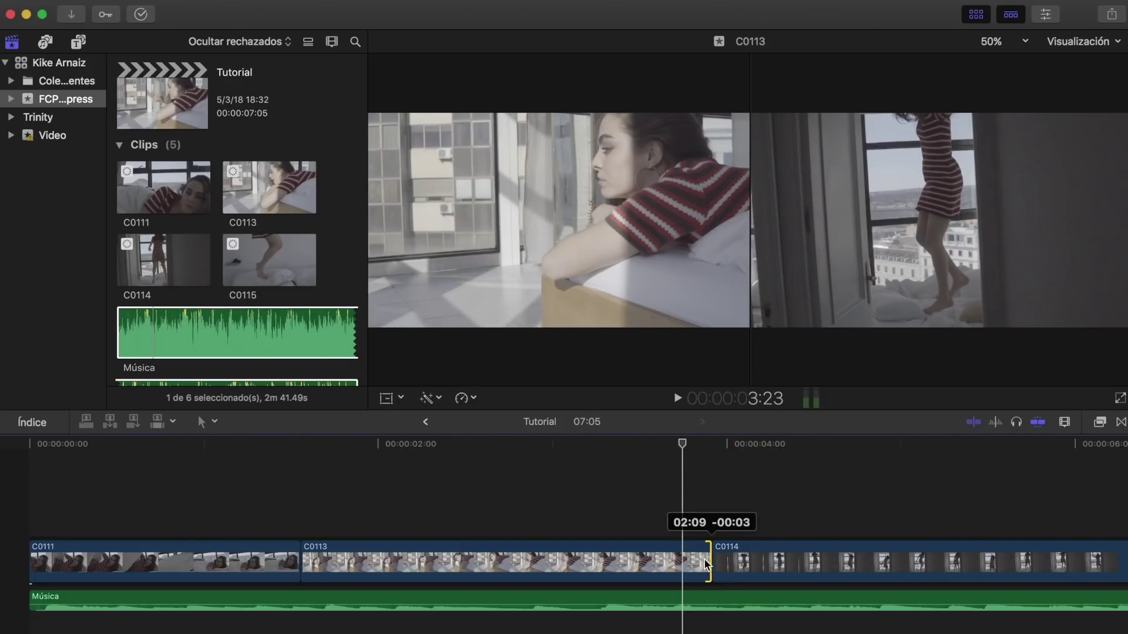
pyautogui.moveTo(693, 561); pyautogui.dragTo(728, 564)
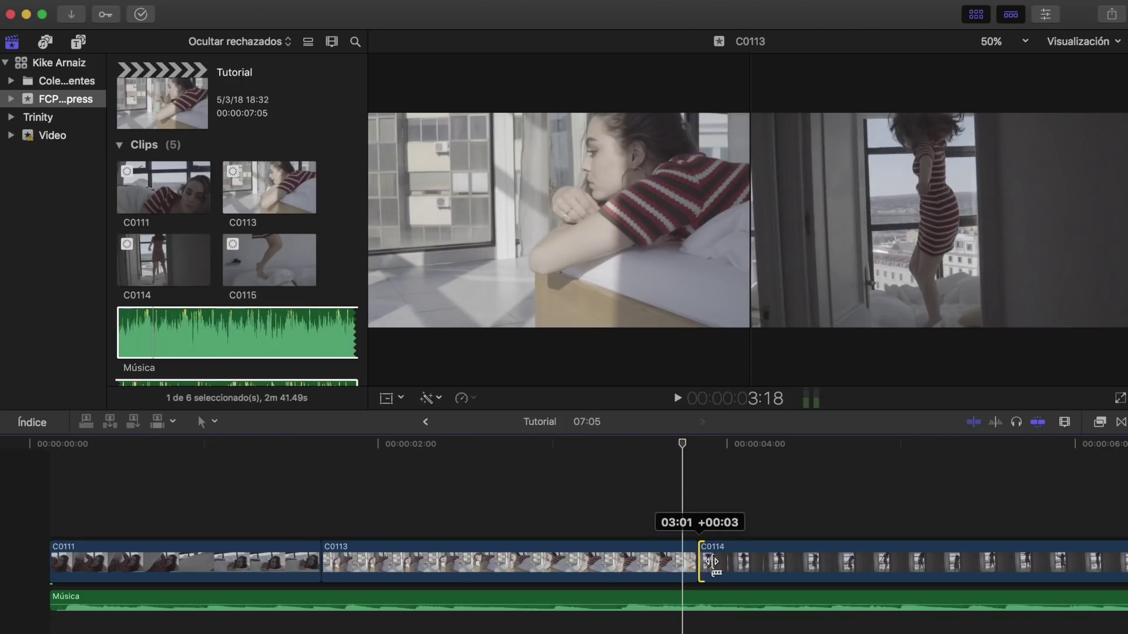
# Trim Música's end to line up with C0114, making the timeline 06:16.
pyautogui.moveTo(528, 500); pyautogui.dragTo(528, 517)
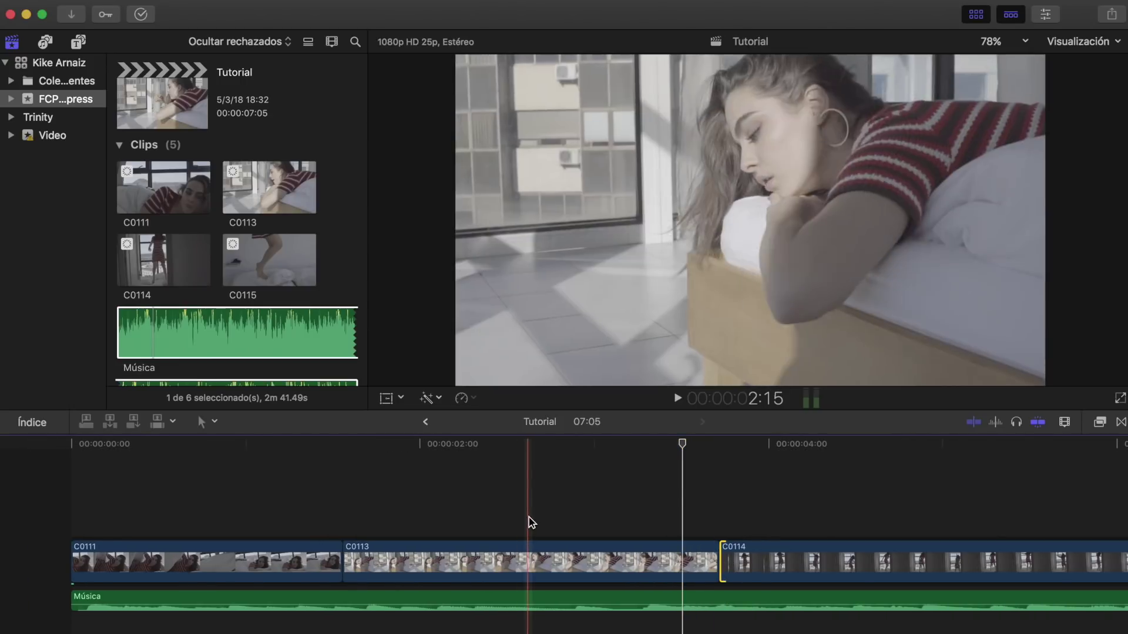
pyautogui.hscroll(10, 529, 517)
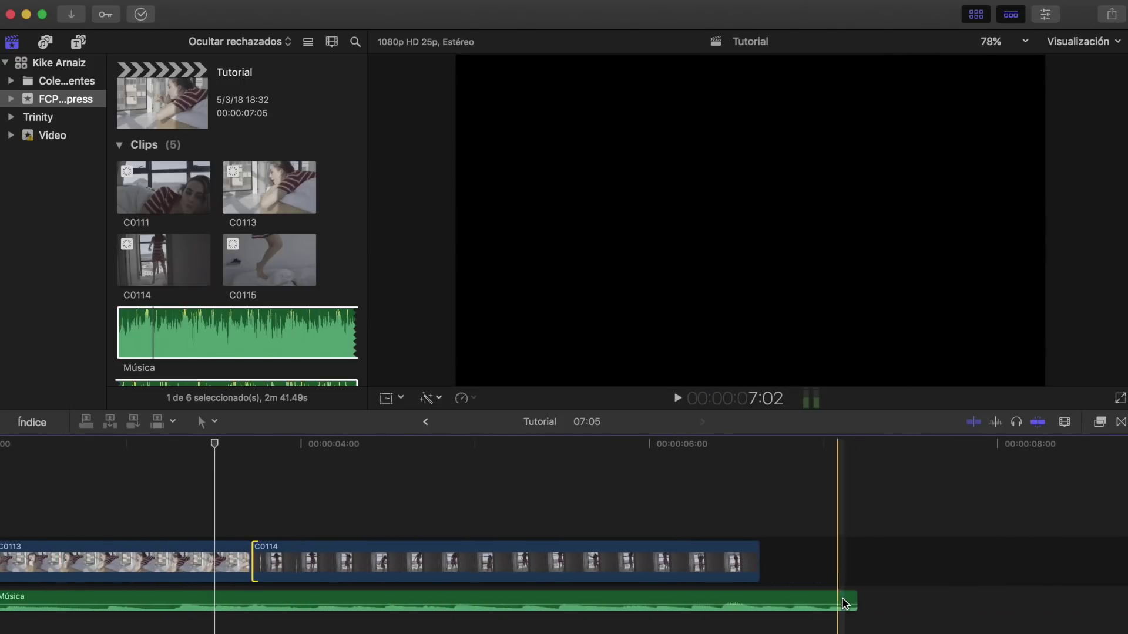
pyautogui.moveTo(781, 605); pyautogui.dragTo(758, 606)
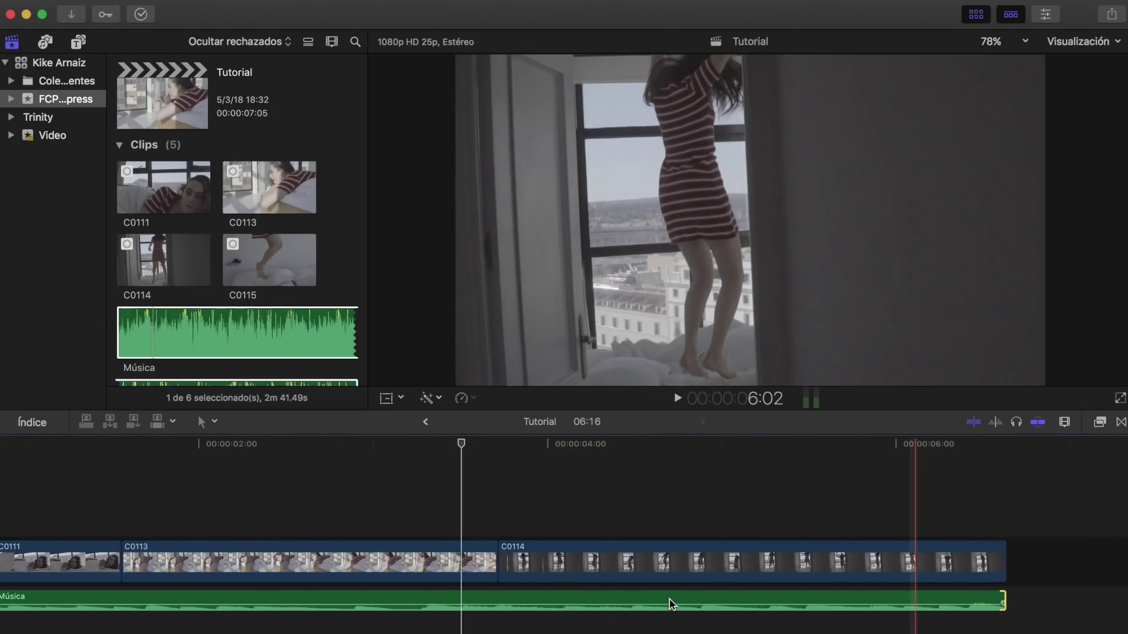
pyautogui.hscroll(-10, 667, 604)
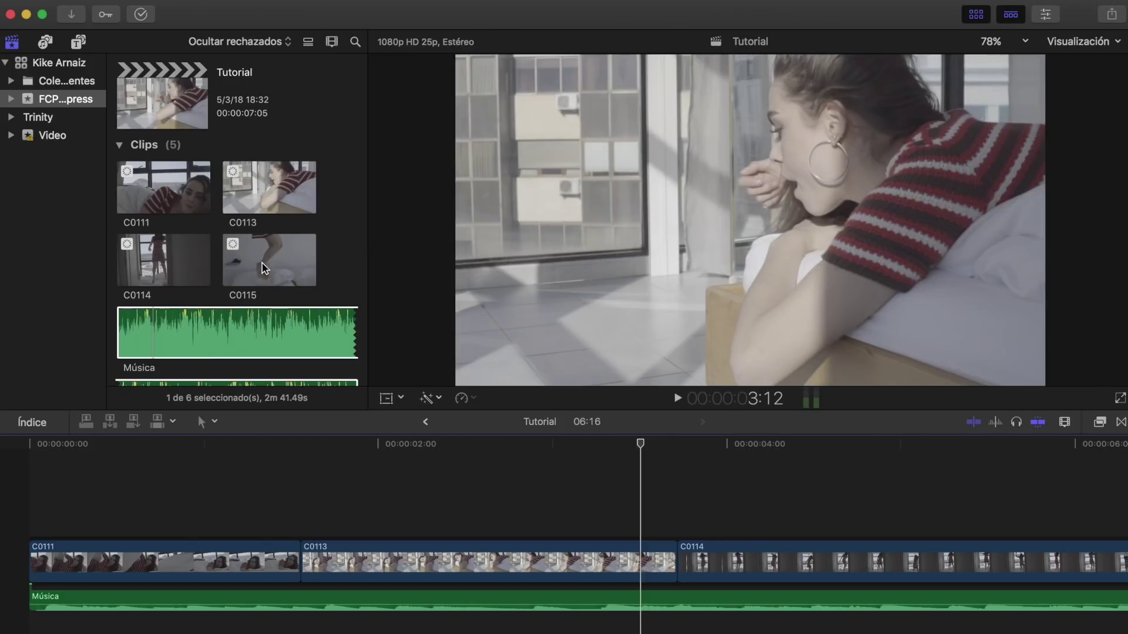
# Place C0115's marked range between C0113 and C0114, then lift it above the storyline as a connected clip.
pyautogui.click(262, 263)
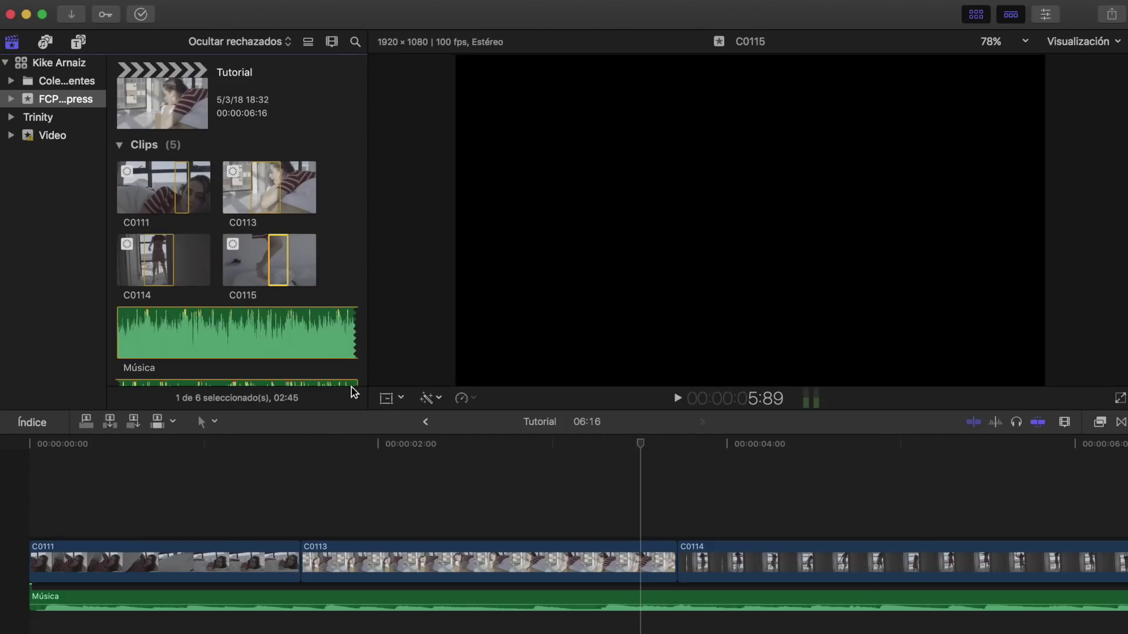
pyautogui.hscroll(5, 532, 479)
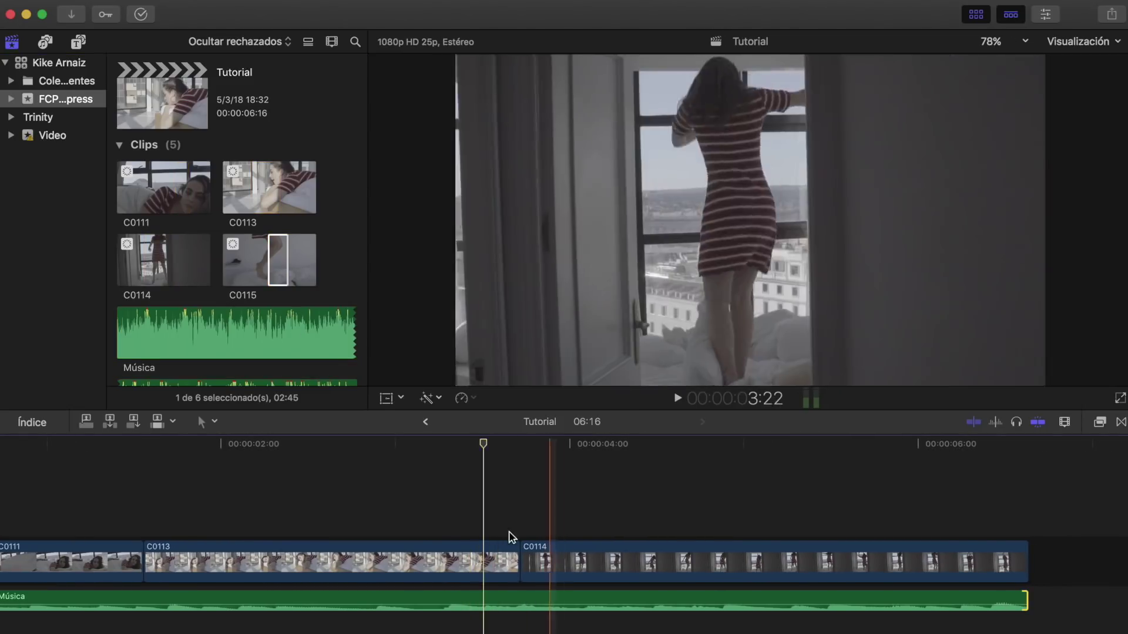
pyautogui.click(354, 351)
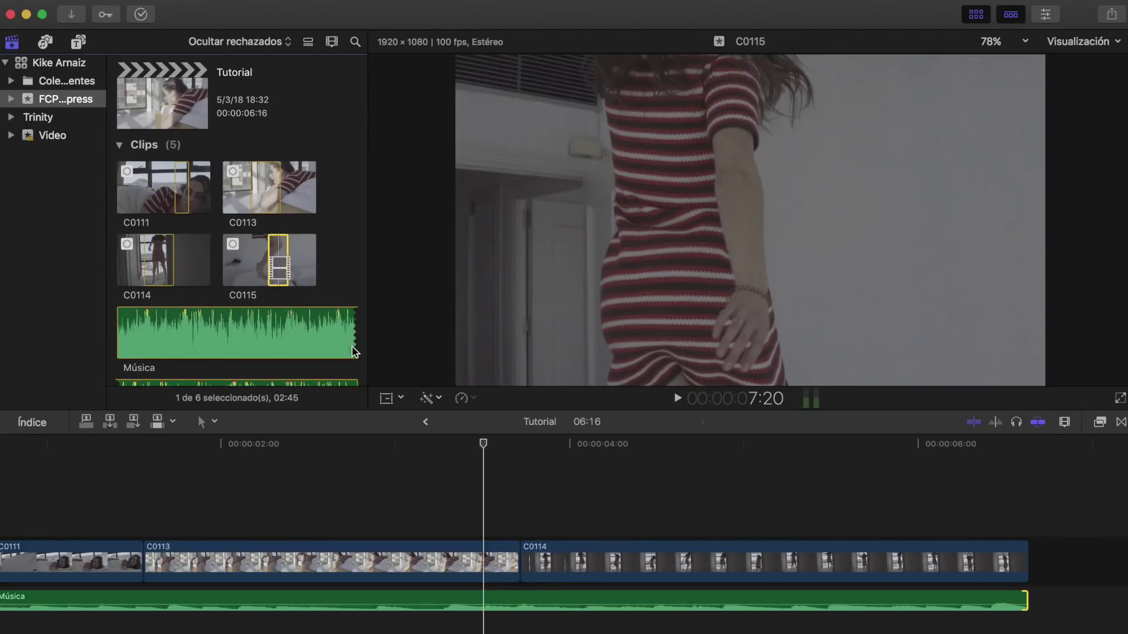
pyautogui.moveTo(519, 562); pyautogui.dragTo(526, 565)
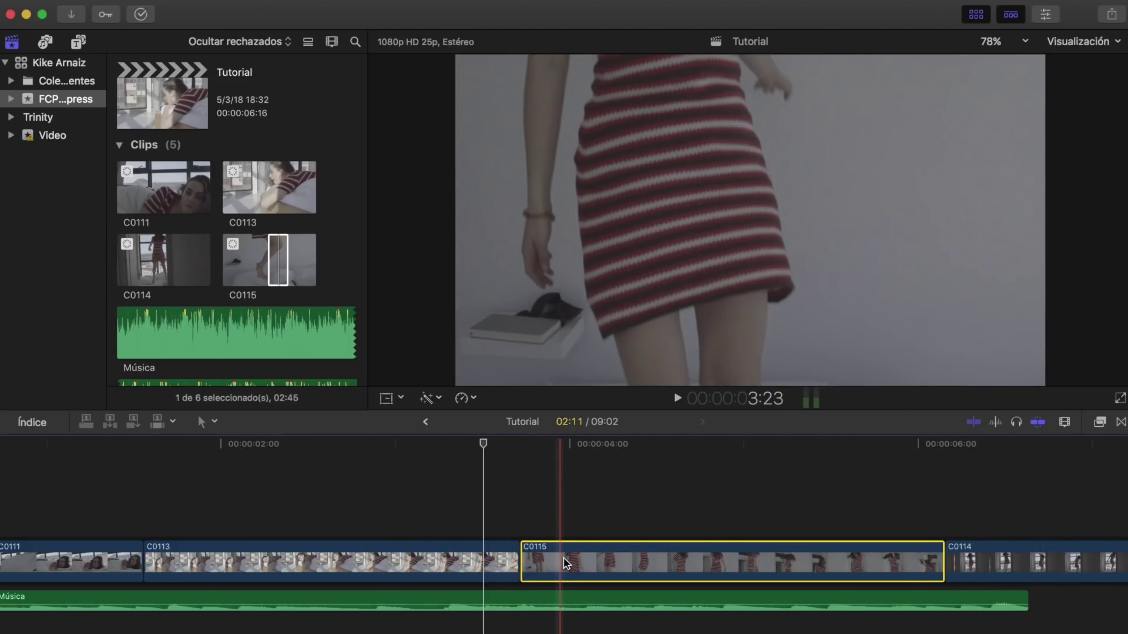
pyautogui.moveTo(577, 556)
pyautogui.mouseDown()
pyautogui.moveTo(453, 501)
pyautogui.moveTo(378, 494)
pyautogui.mouseUp()
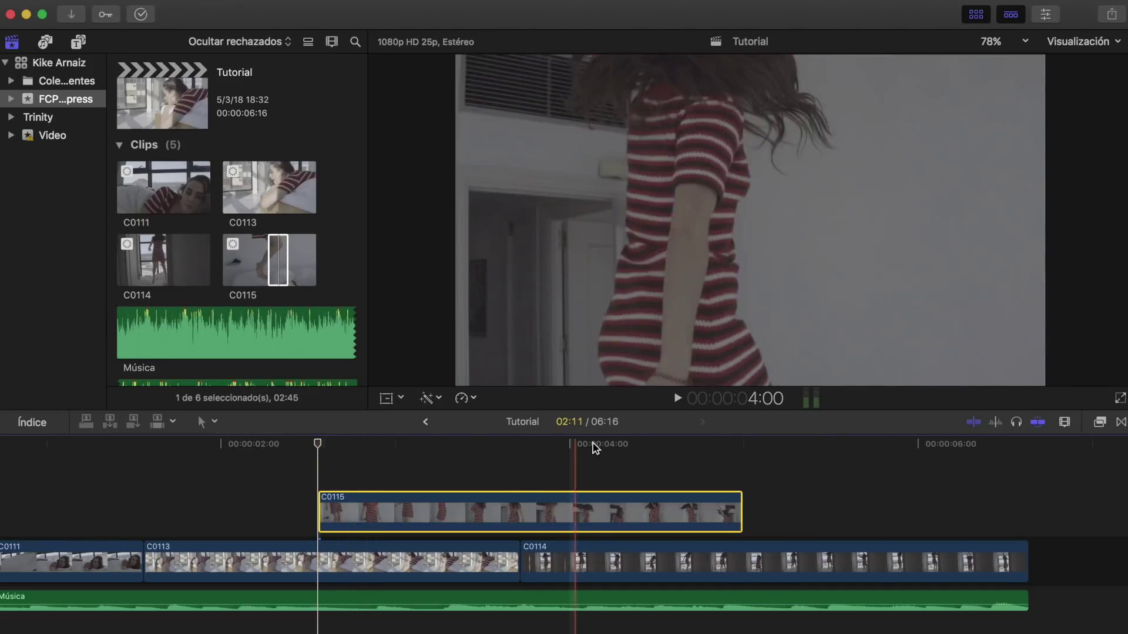
pyautogui.click(595, 445)
# Trim C0115 at both its start and end so it runs about 01:00.
pyautogui.moveTo(608, 446)
pyautogui.mouseDown()
pyautogui.moveTo(742, 455)
pyautogui.moveTo(784, 562)
pyautogui.mouseUp()
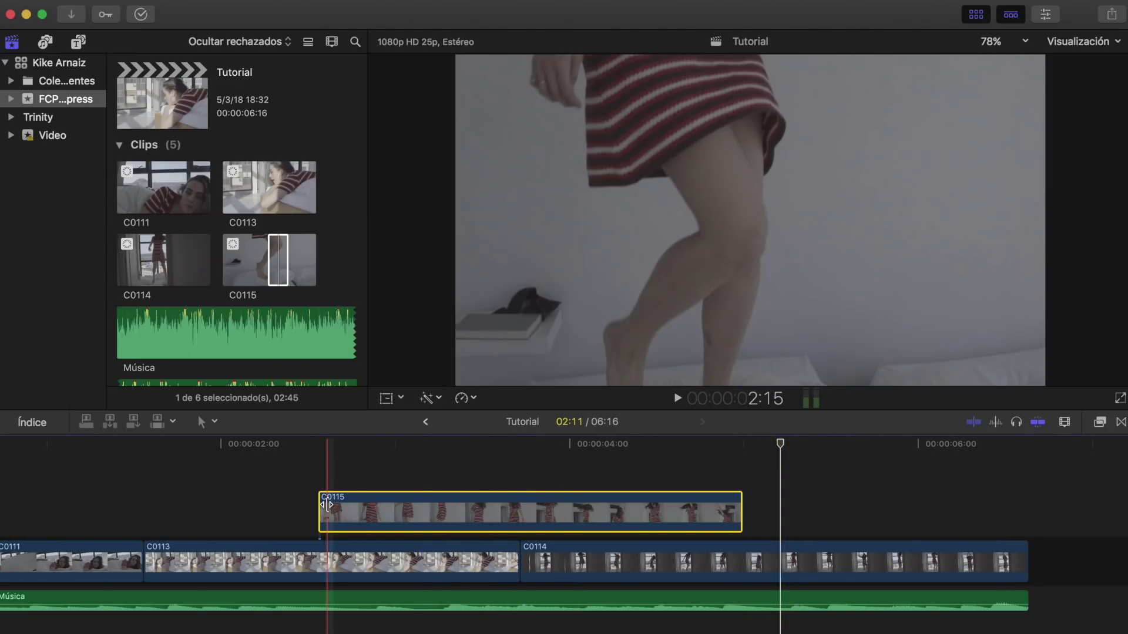
pyautogui.moveTo(328, 505); pyautogui.dragTo(425, 514)
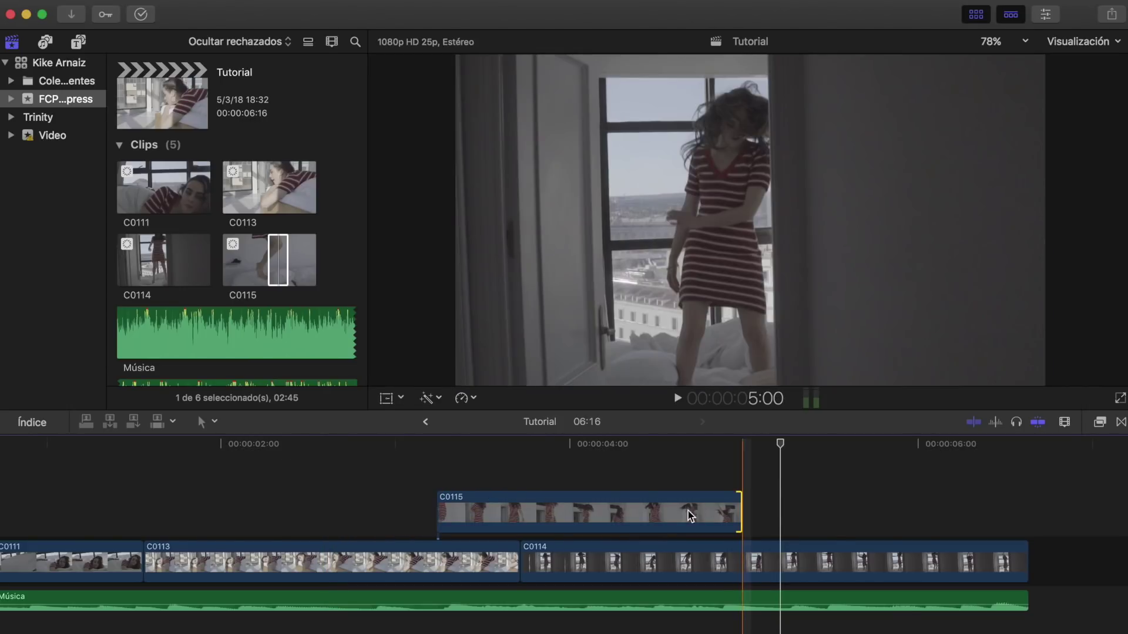
pyautogui.moveTo(740, 512); pyautogui.dragTo(609, 513)
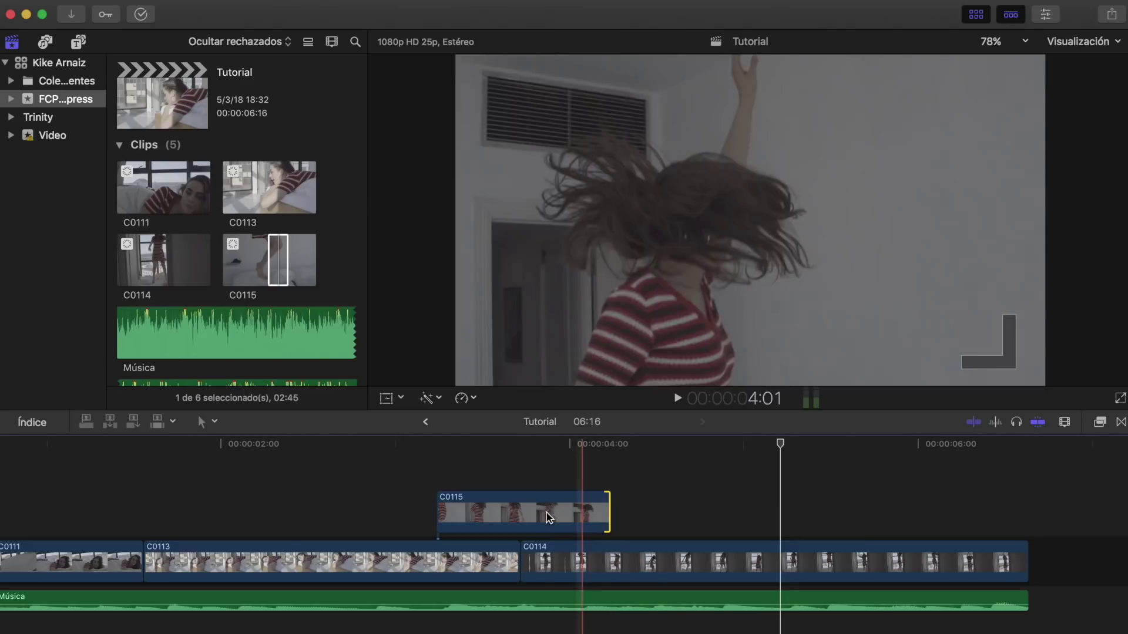
# Select C0115, play it from its start, and park the playhead at 3:10.
pyautogui.click(548, 516)
pyautogui.click(467, 445)
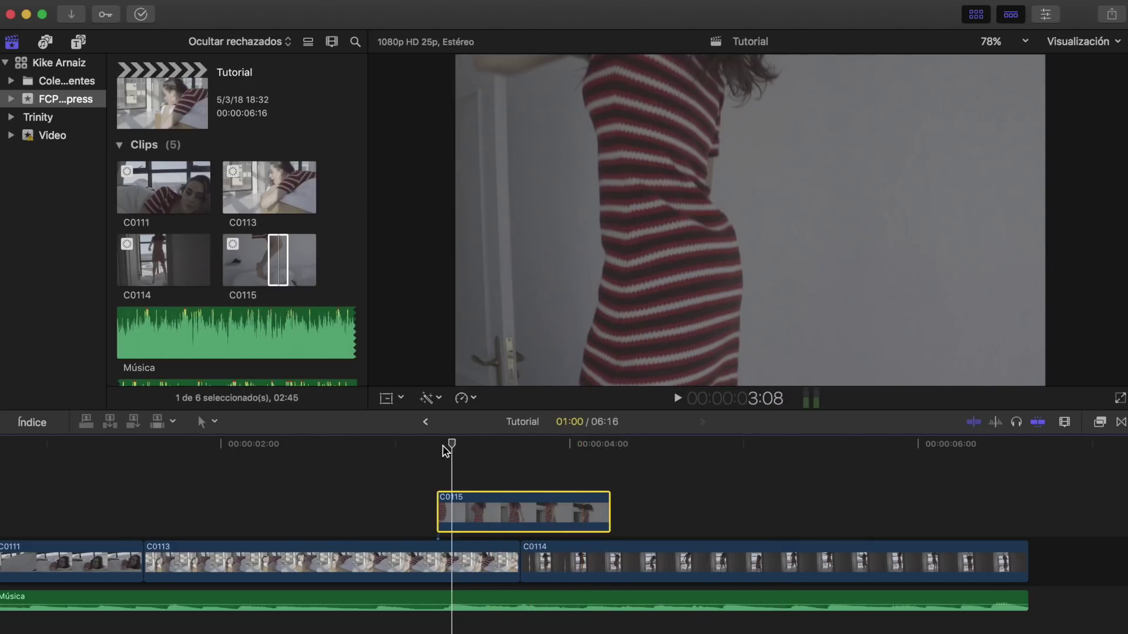
pyautogui.moveTo(443, 447); pyautogui.dragTo(440, 448)
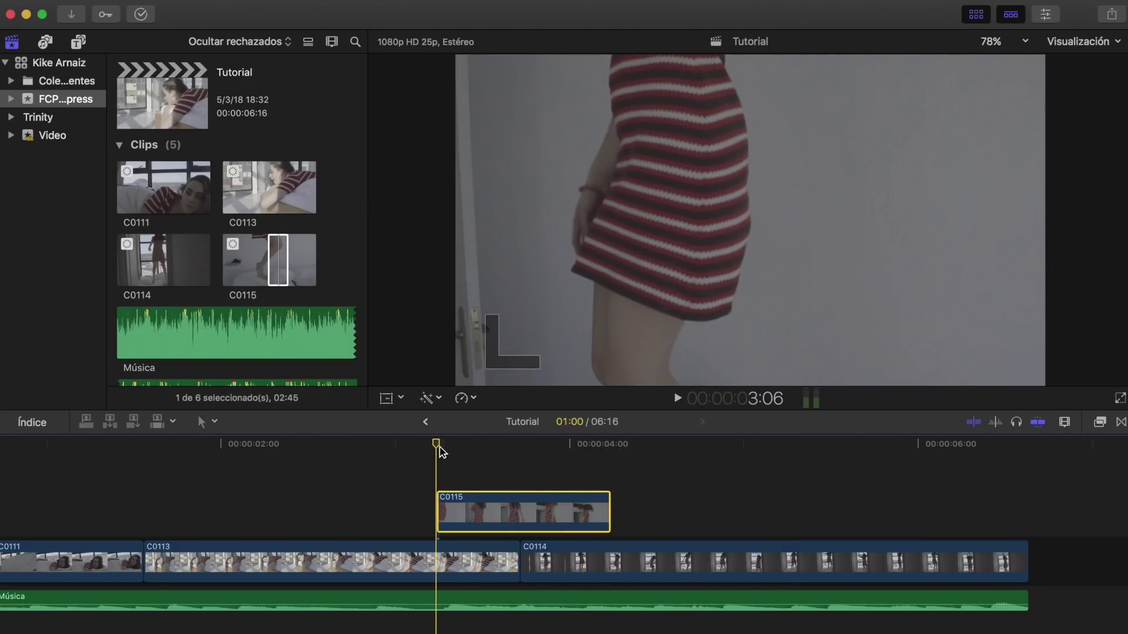
pyautogui.press('space')
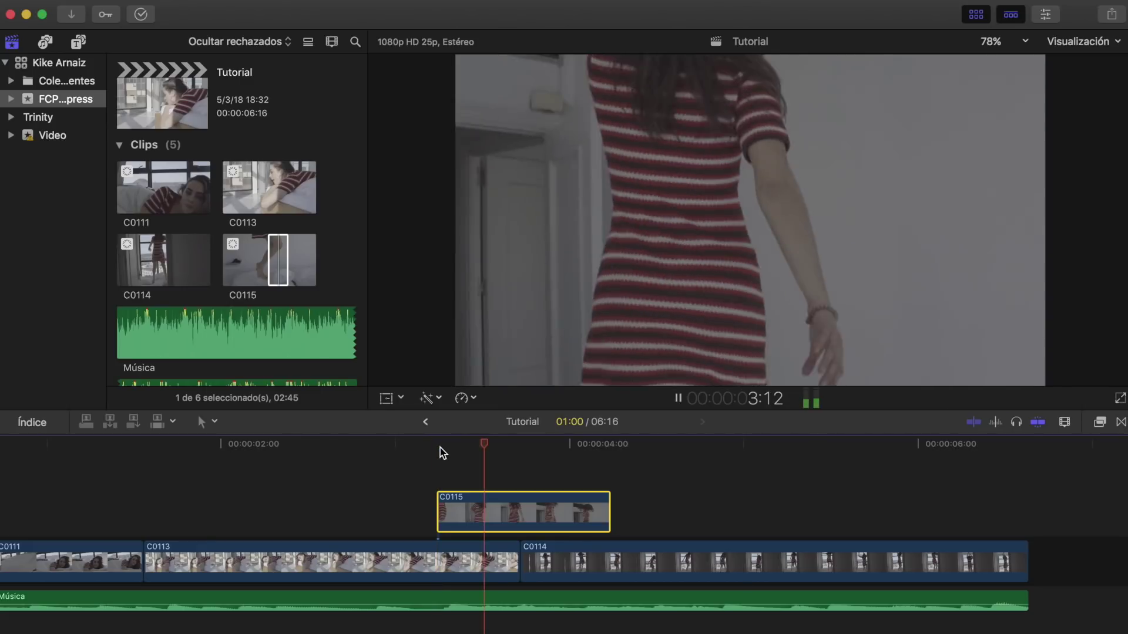
pyautogui.click(466, 447)
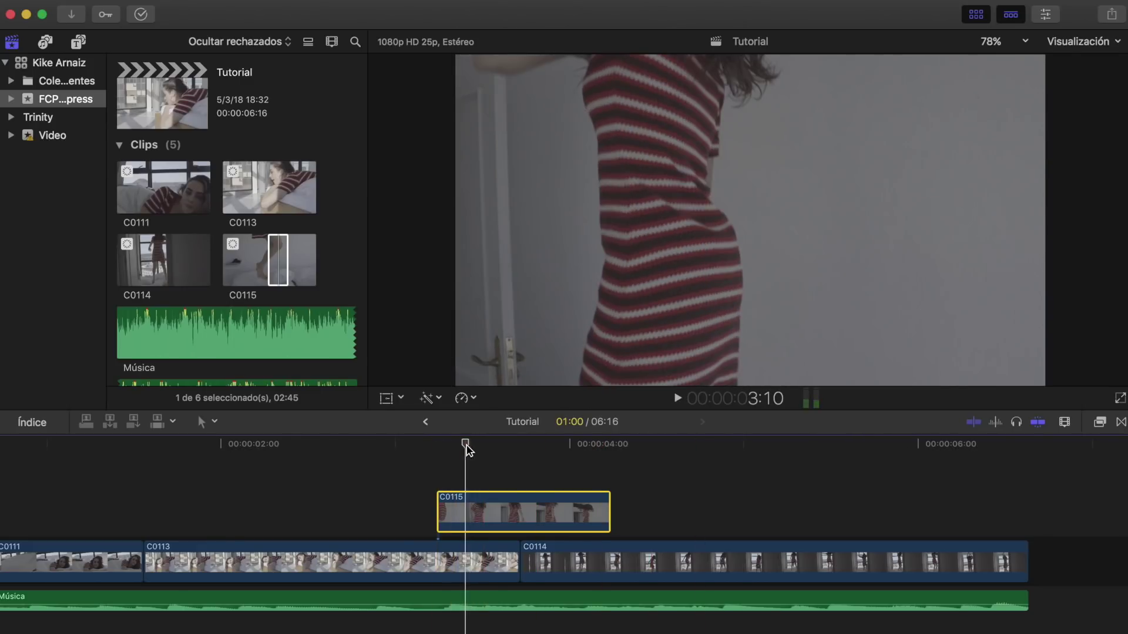
# Retime C0115 to 25% slow motion and play back the result.
pyautogui.click(467, 399)
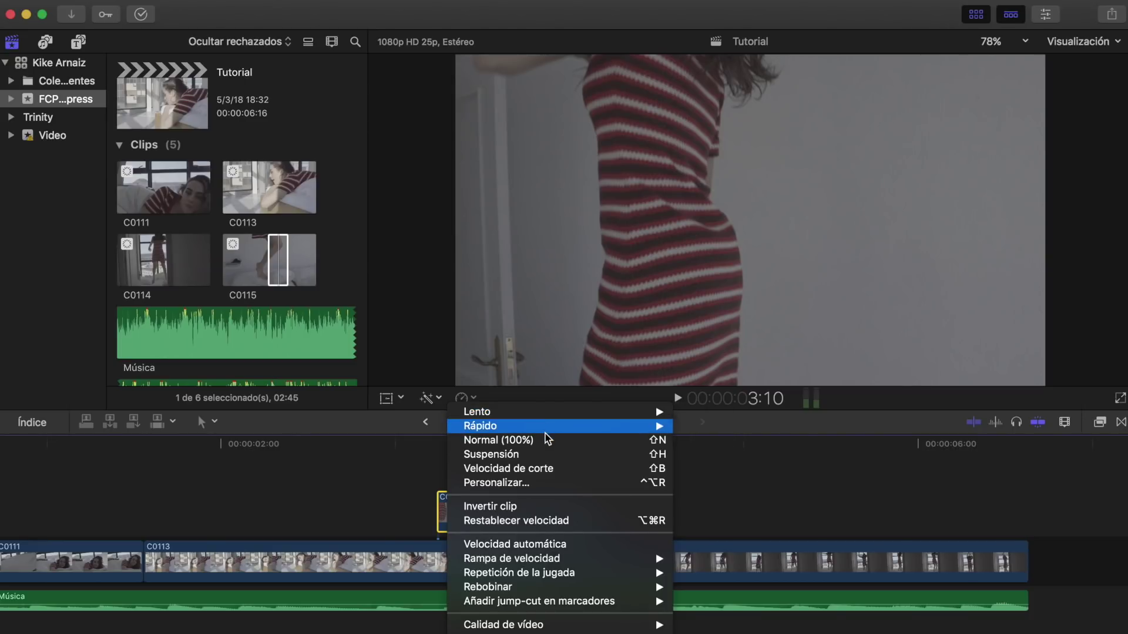
pyautogui.moveTo(546, 571)
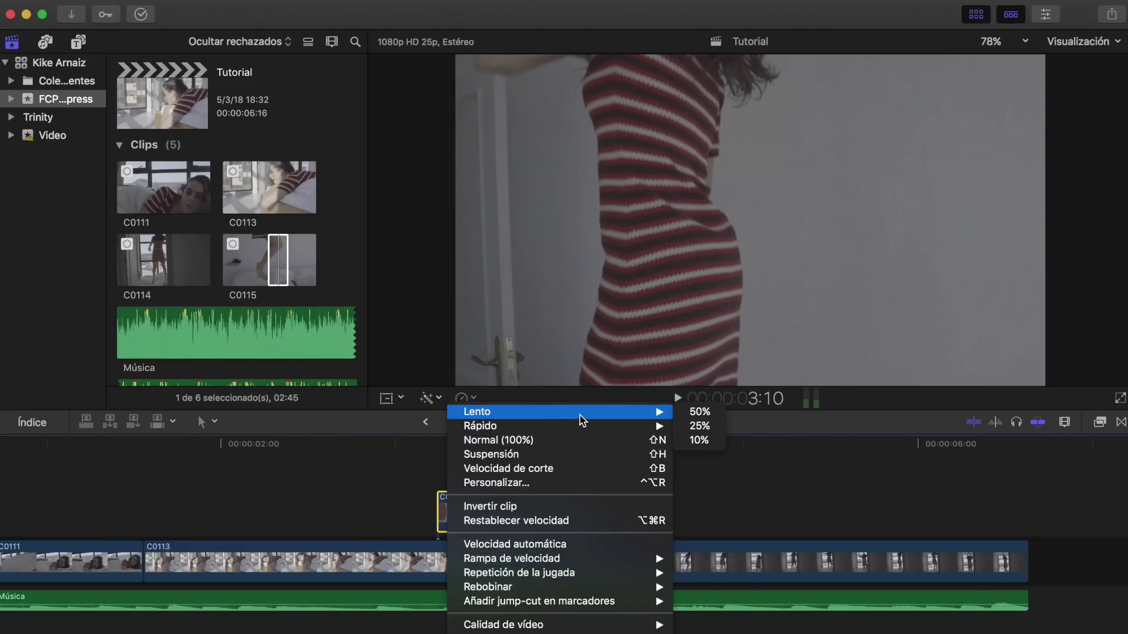
pyautogui.click(700, 427)
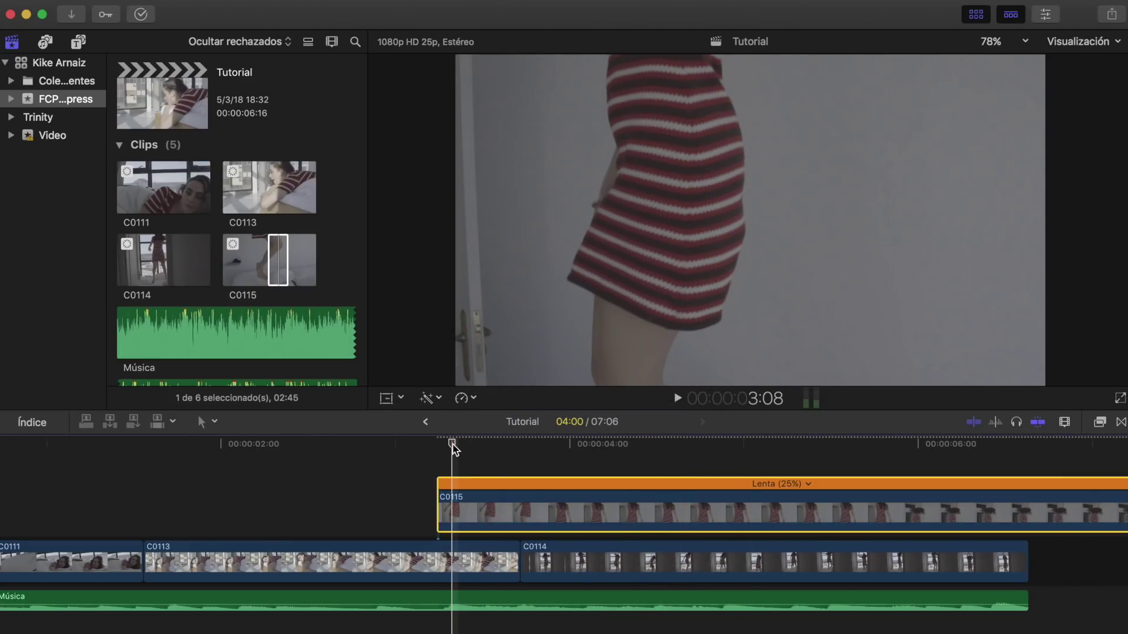
pyautogui.press('space')
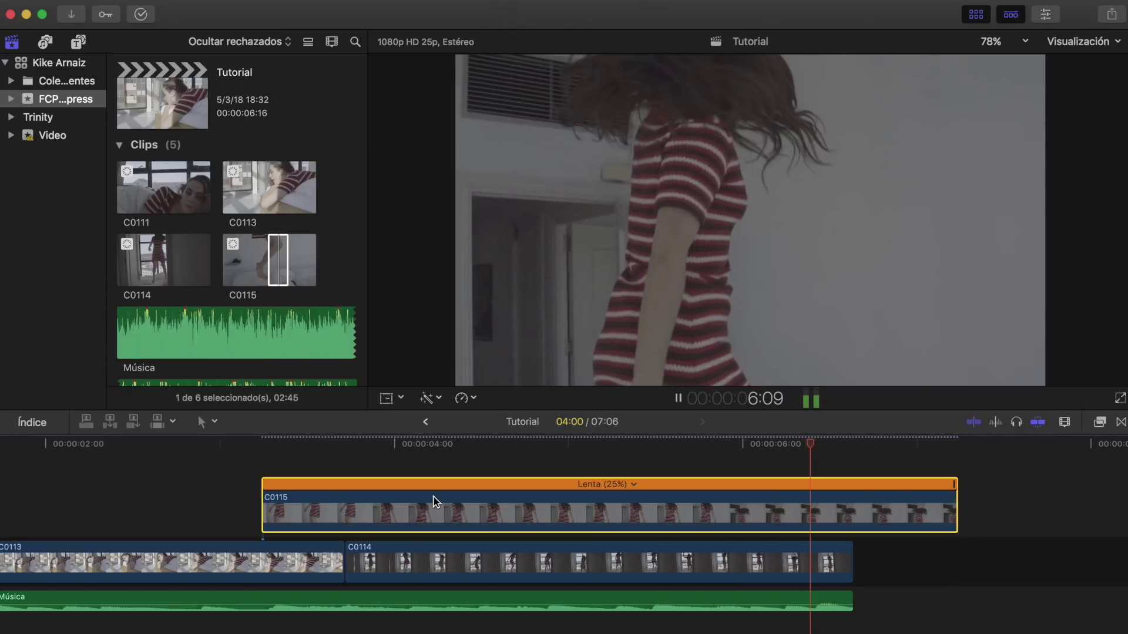
pyautogui.press('space')
# Trim the start of the slowed C0115 and move it over the C0113–C0114 cut.
pyautogui.moveTo(262, 505); pyautogui.dragTo(778, 512)
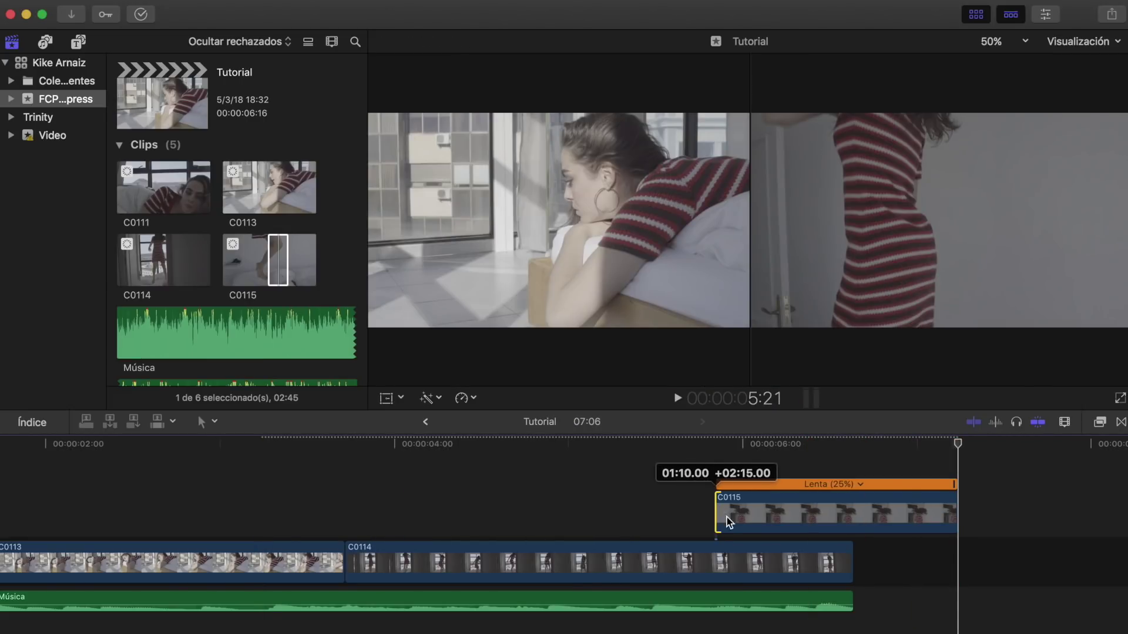
pyautogui.moveTo(805, 509); pyautogui.dragTo(333, 511)
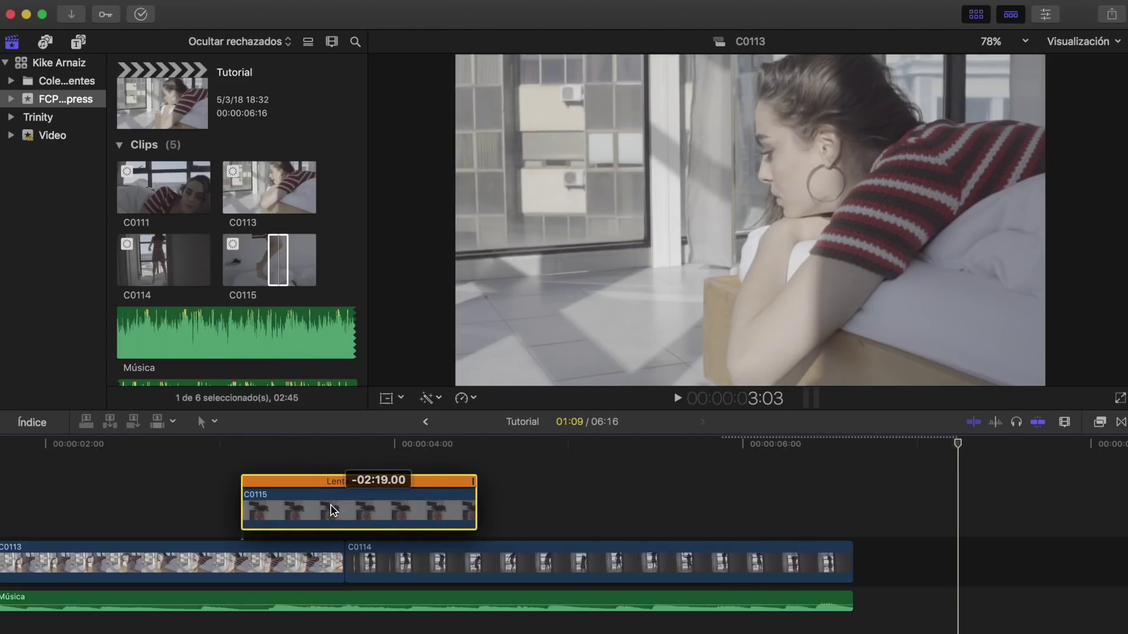
pyautogui.hscroll(-10, 219, 519)
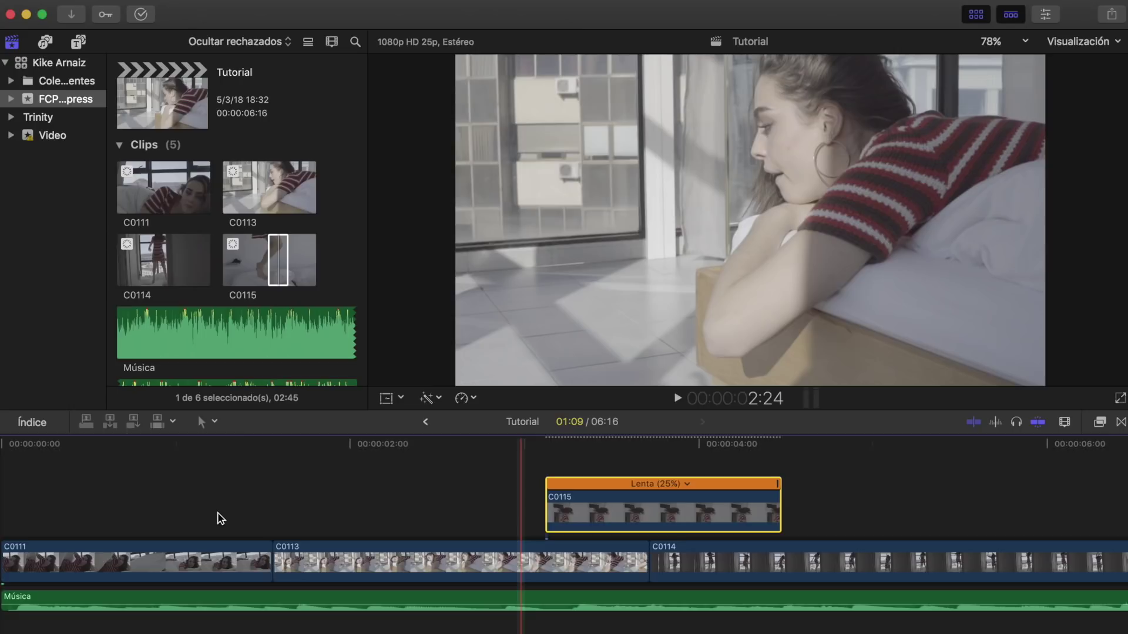
# Play the timeline from about 1:05 and bring the playhead toward the C0111–C0113 cut.
pyautogui.moveTo(276, 445); pyautogui.dragTo(241, 452)
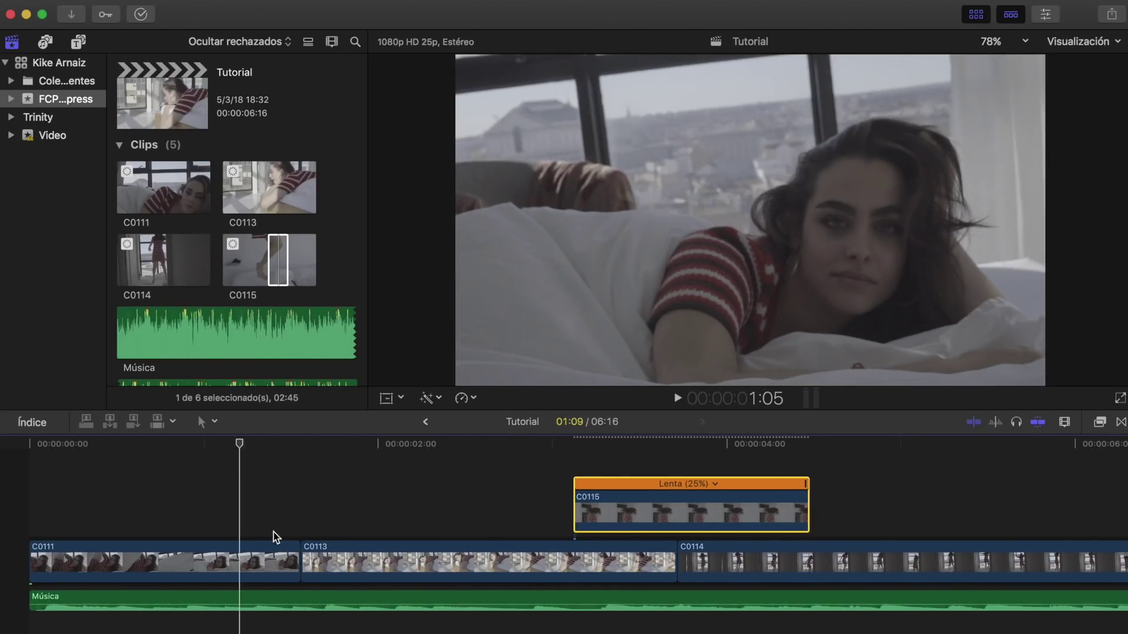
pyautogui.press('space')
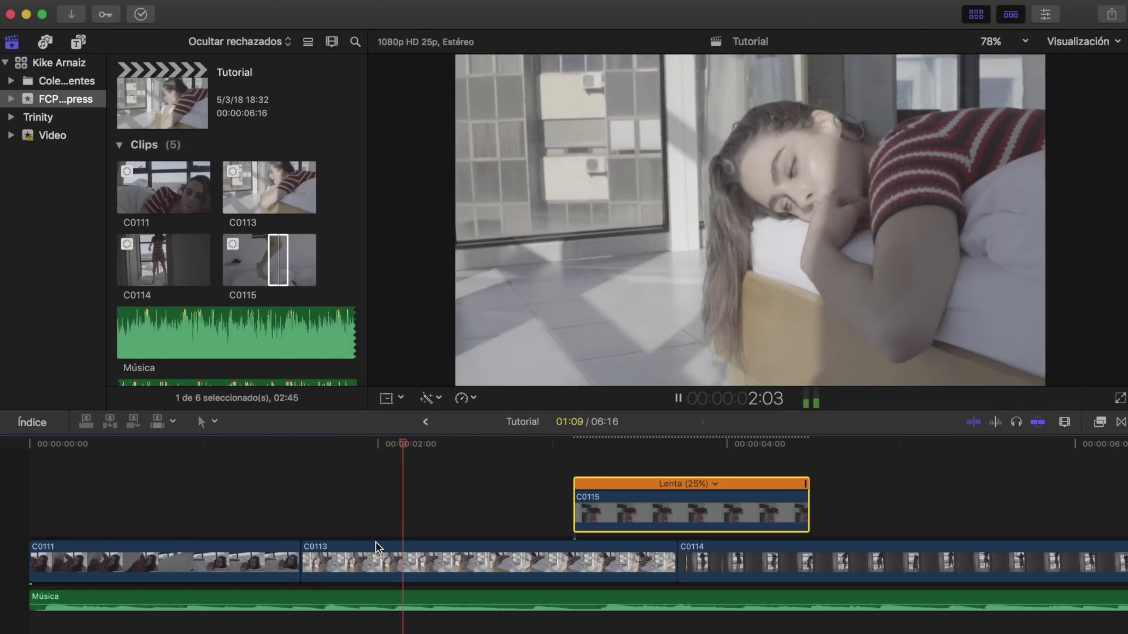
pyautogui.press('space')
pyautogui.click(255, 447)
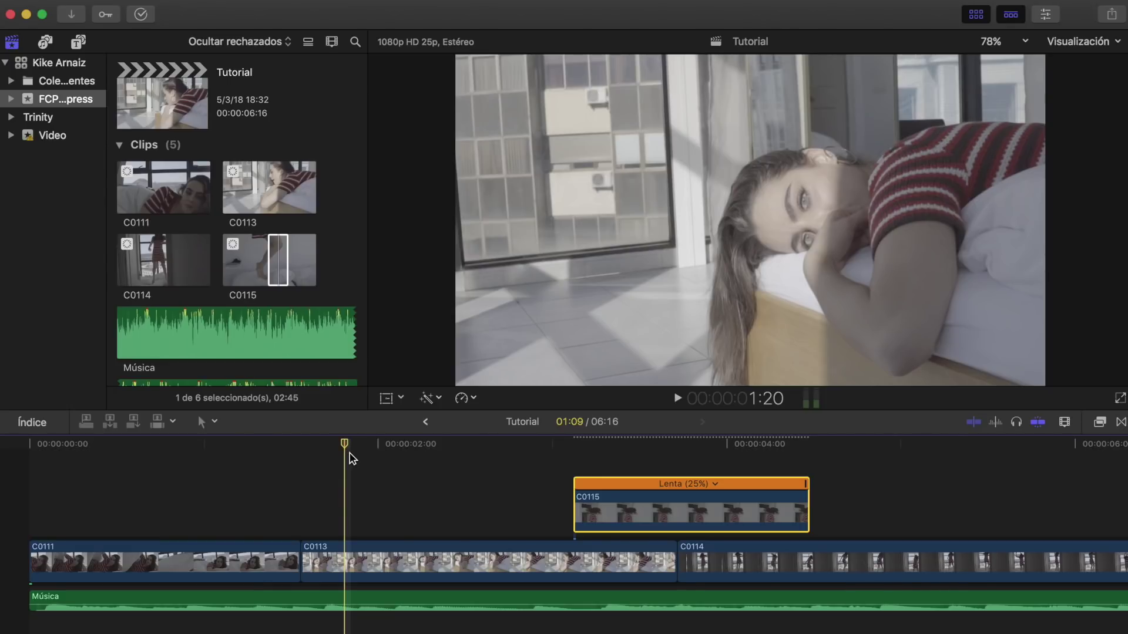
pyautogui.moveTo(346, 444); pyautogui.dragTo(321, 444)
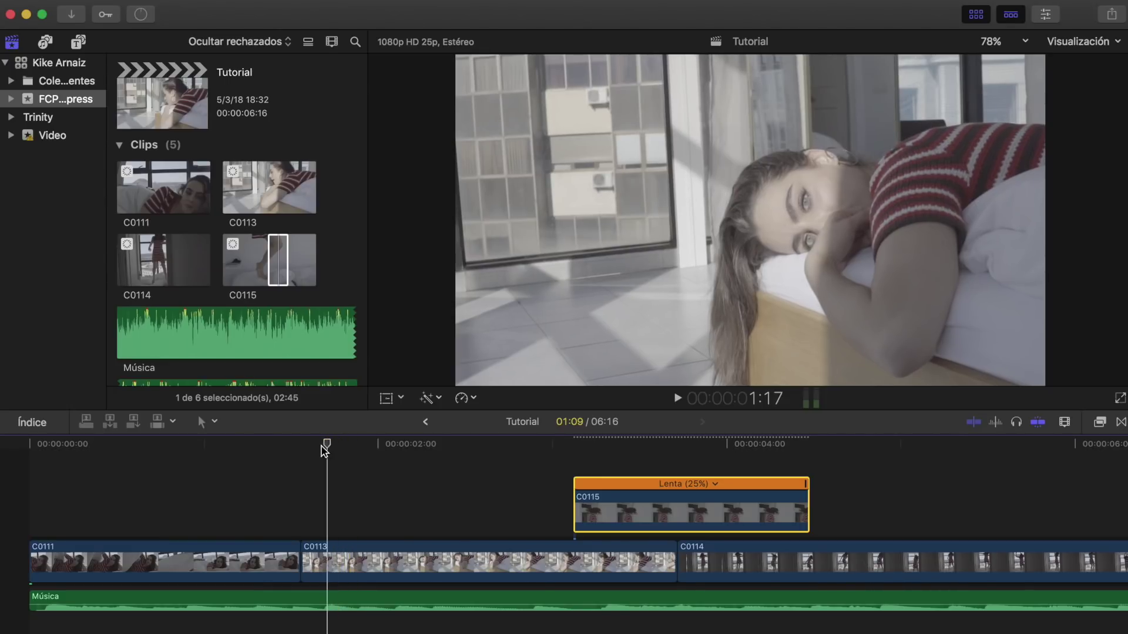
# Add a Cross Dissolve at the C0111–C0113 cut with Cmd+T and preview it.
pyautogui.click(306, 563)
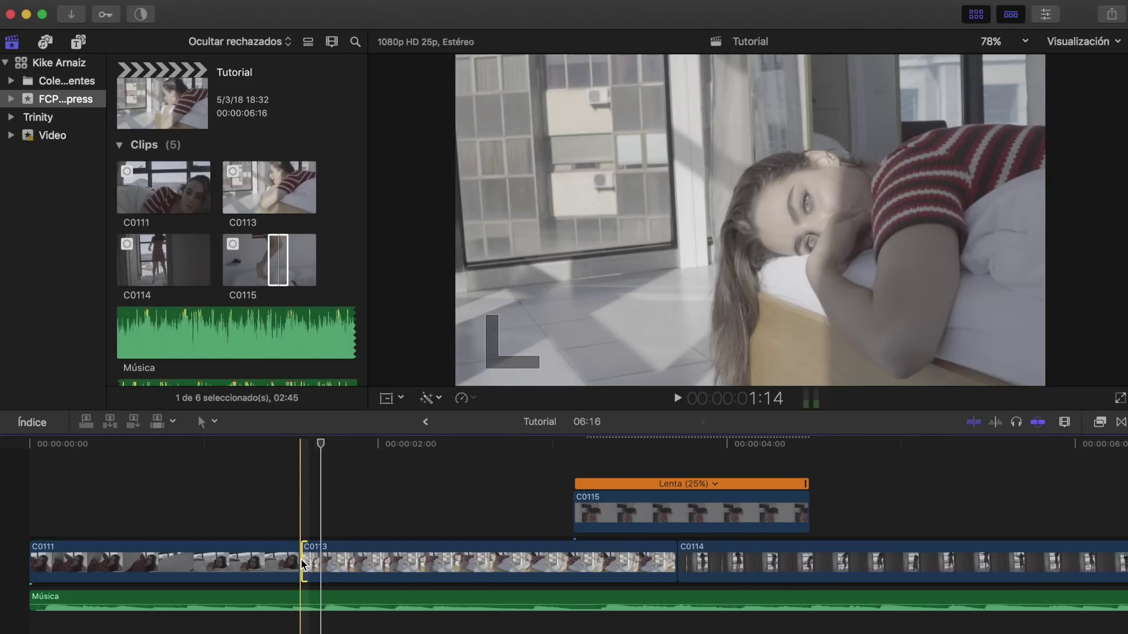
pyautogui.press('super+t')
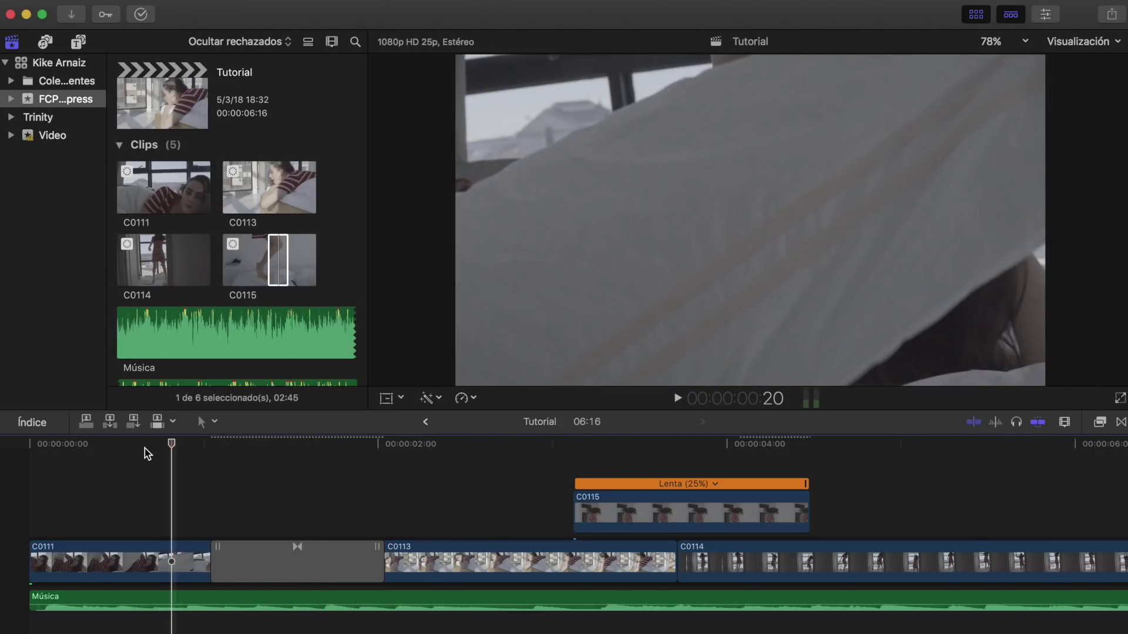
pyautogui.press('space')
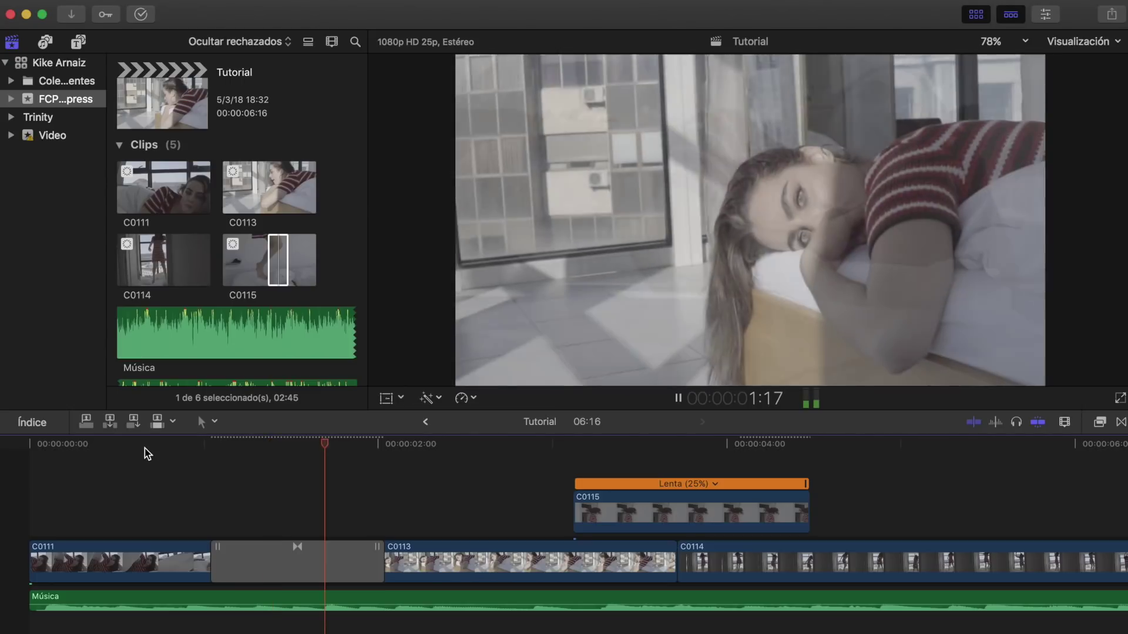
pyautogui.press('space')
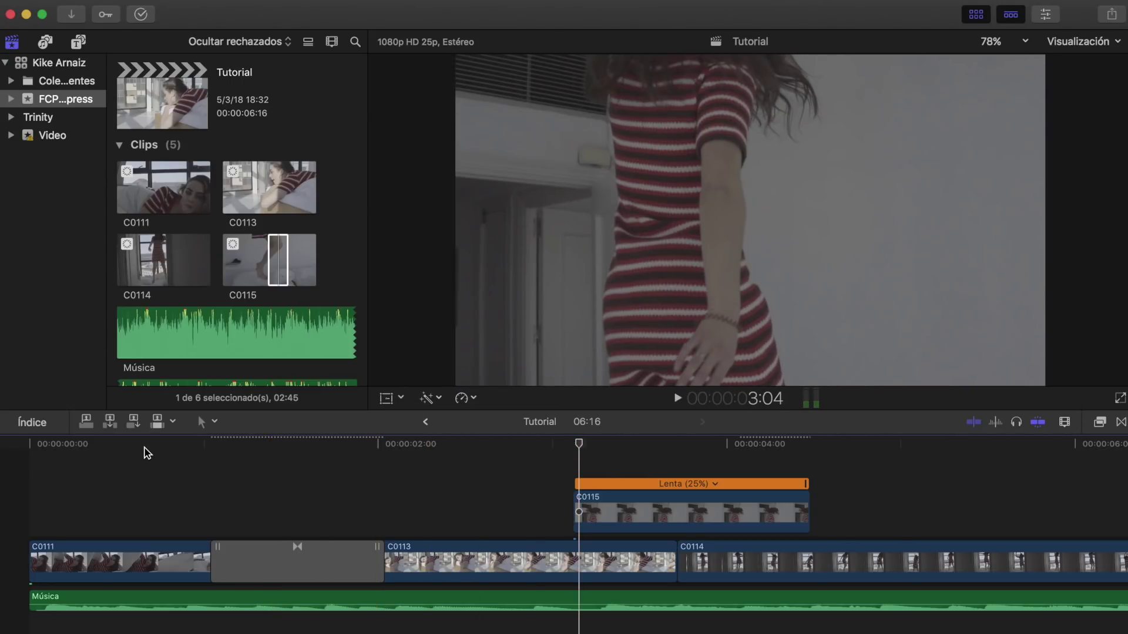
pyautogui.hscroll(10, 252, 493)
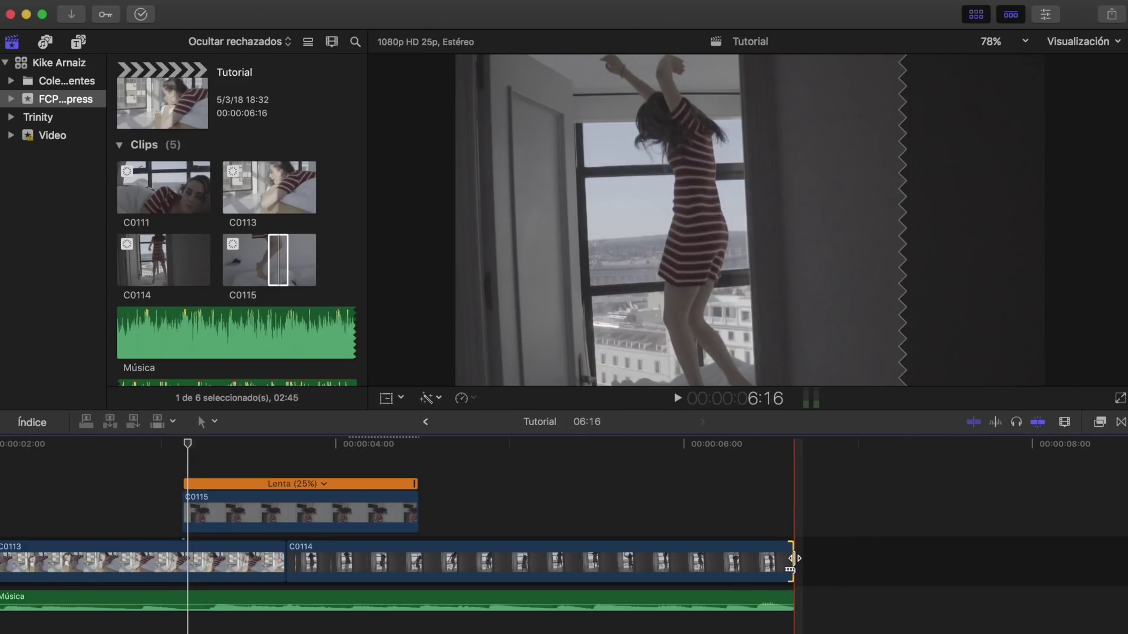
# Add a fade-out transition at the end of C0114 and play through the ending.
pyautogui.press('super+t')
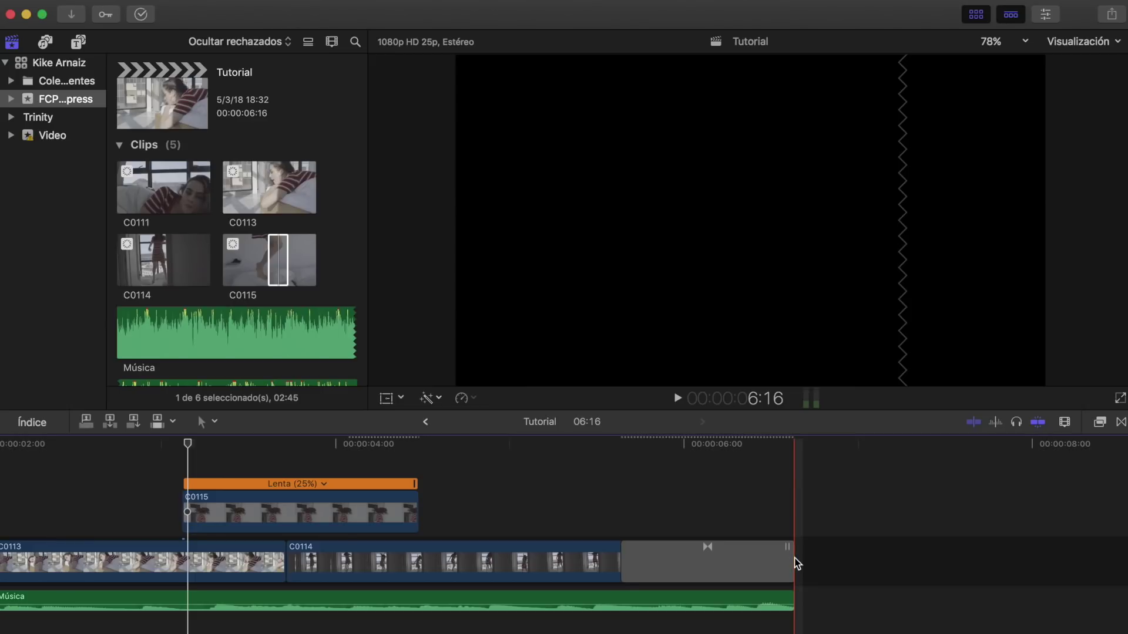
pyautogui.click(522, 445)
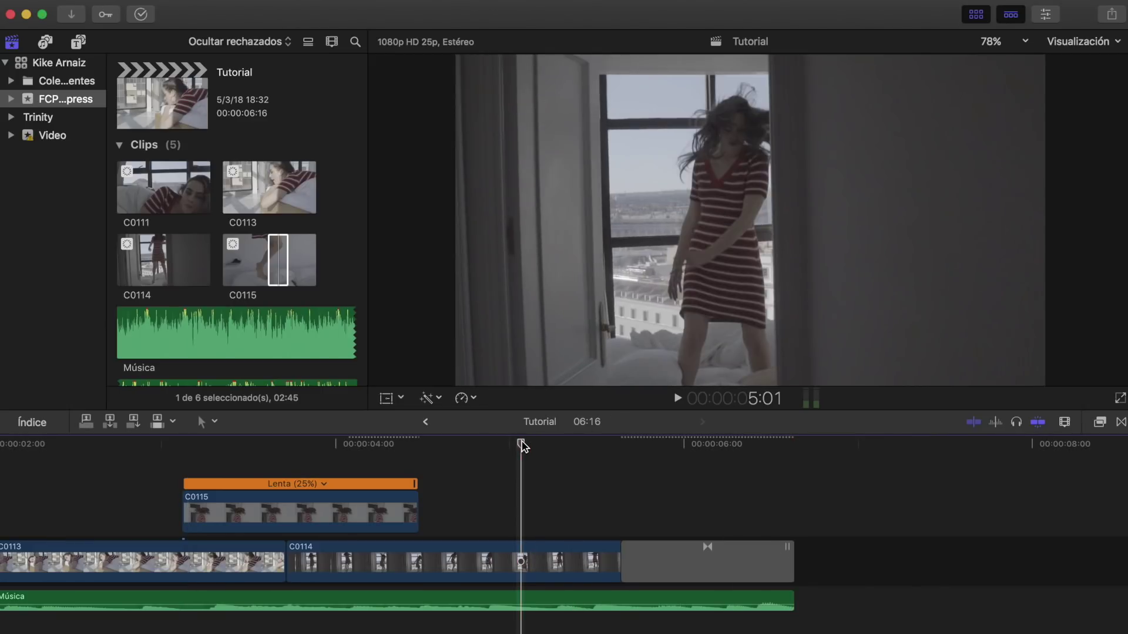
pyautogui.press('space')
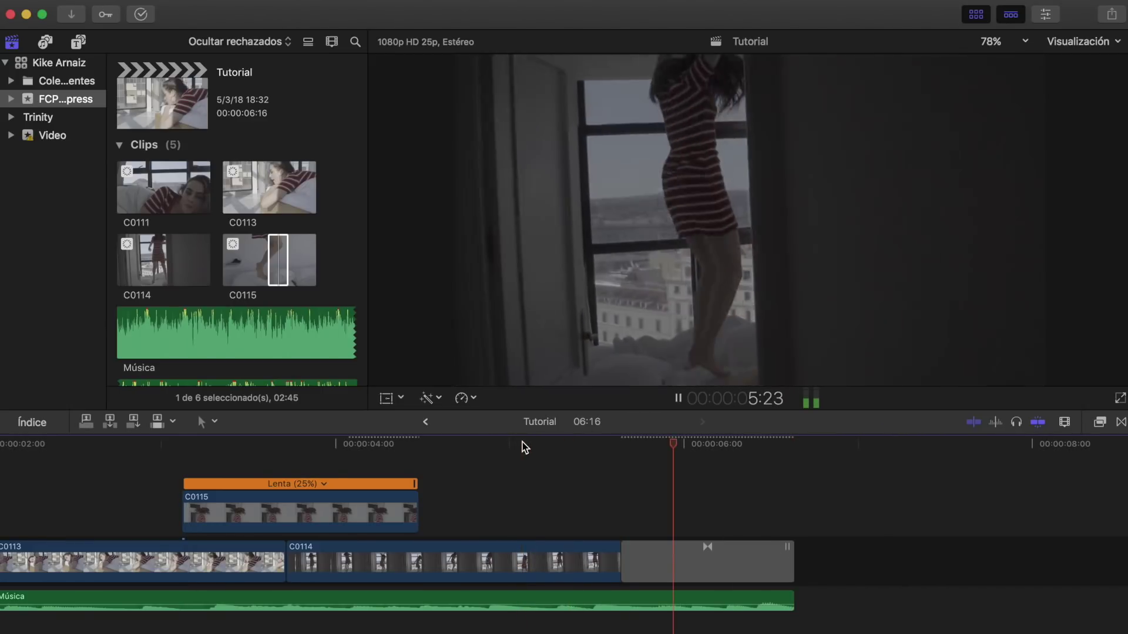
pyautogui.click(538, 452)
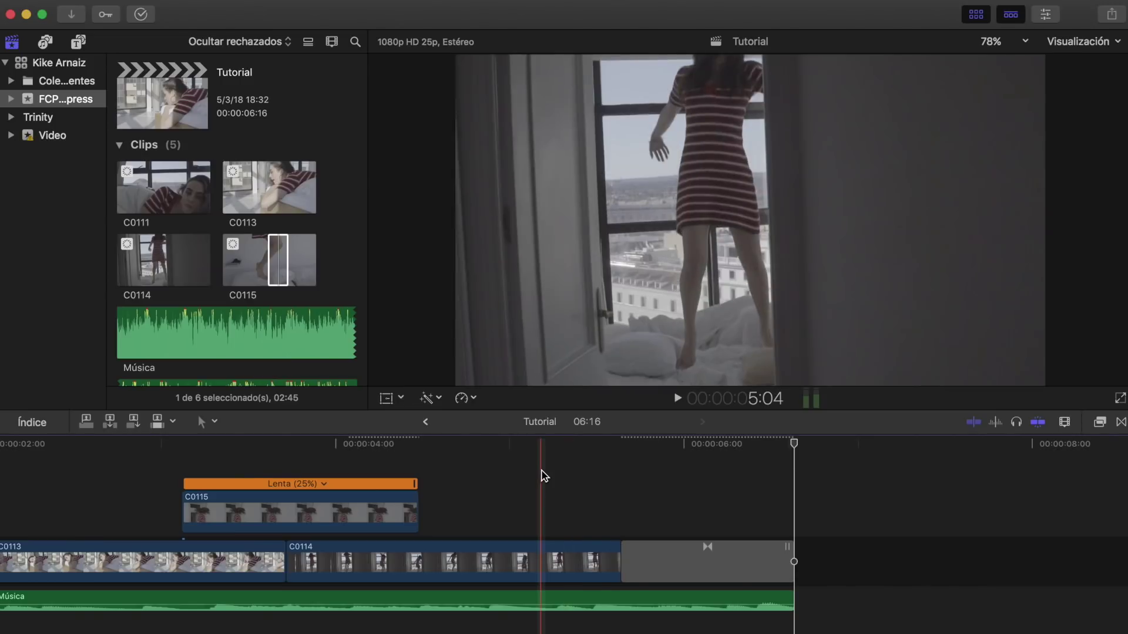
# Review the edit by jumping to 1:14 in C0113, about 3:03 in C0115, and 4:01 in C0114.
pyautogui.hscroll(-10, 583, 481)
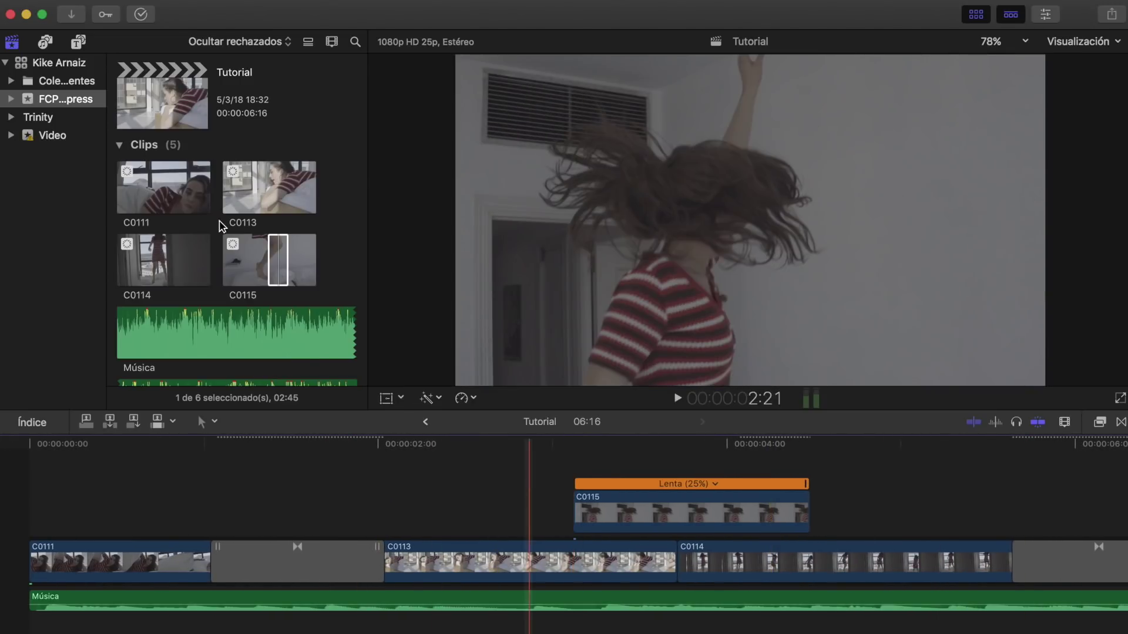
pyautogui.click(295, 494)
pyautogui.press('space')
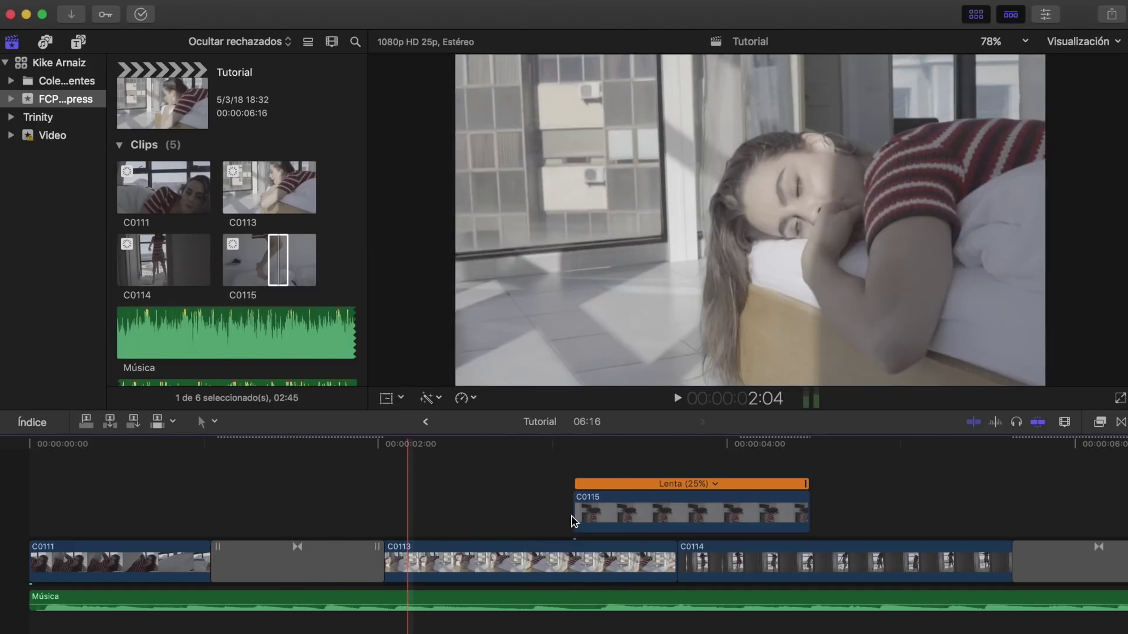
pyautogui.click(573, 558)
pyautogui.hscroll(1, 588, 558)
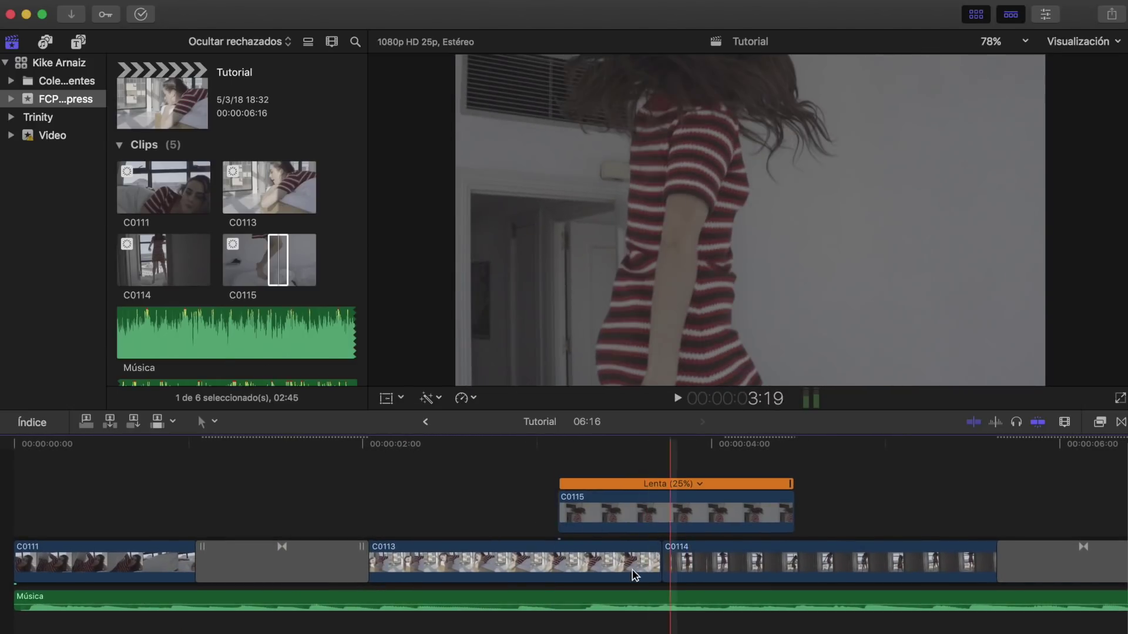
pyautogui.click(717, 564)
pyautogui.hscroll(5, 718, 566)
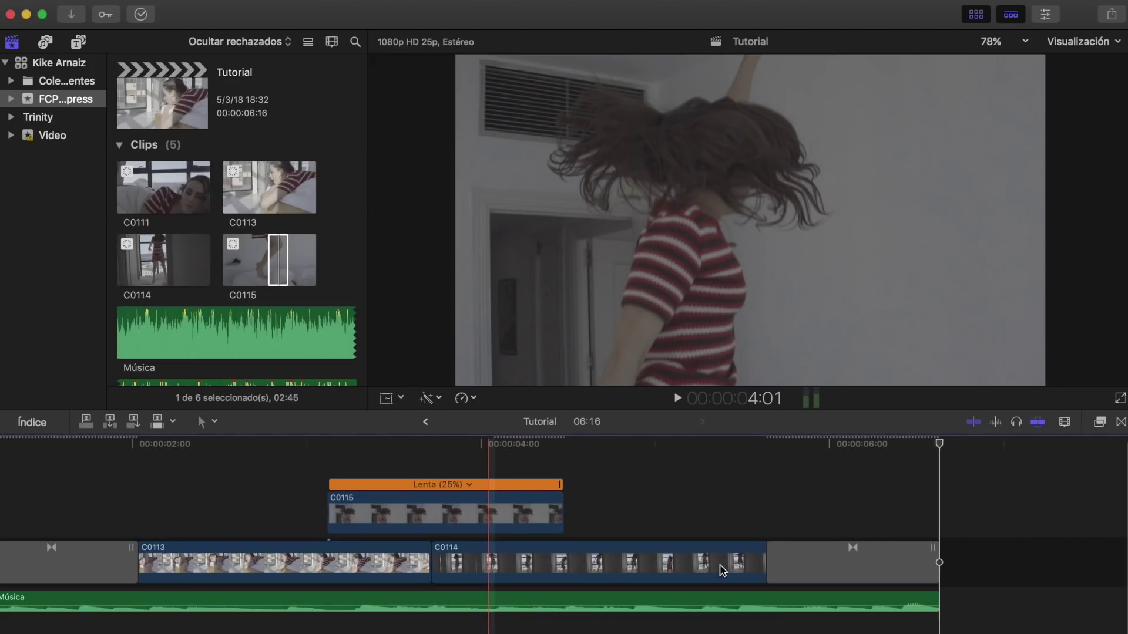
pyautogui.hscroll(-2, 721, 568)
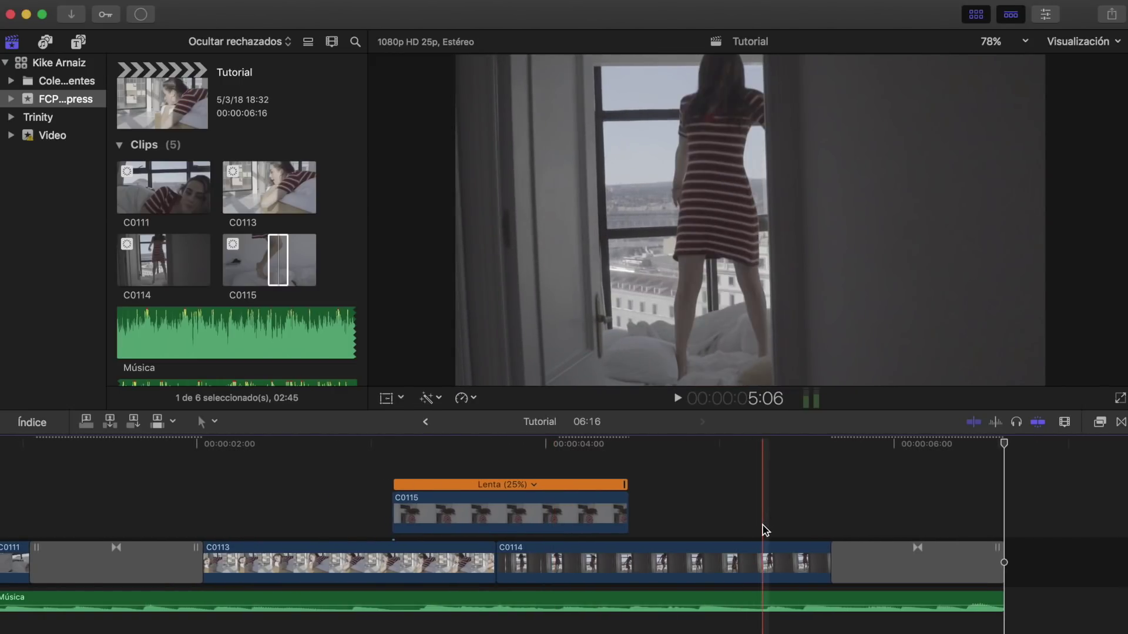
# Show the Inspector, hide the library browser, and select clip C0114.
pyautogui.click(1046, 16)
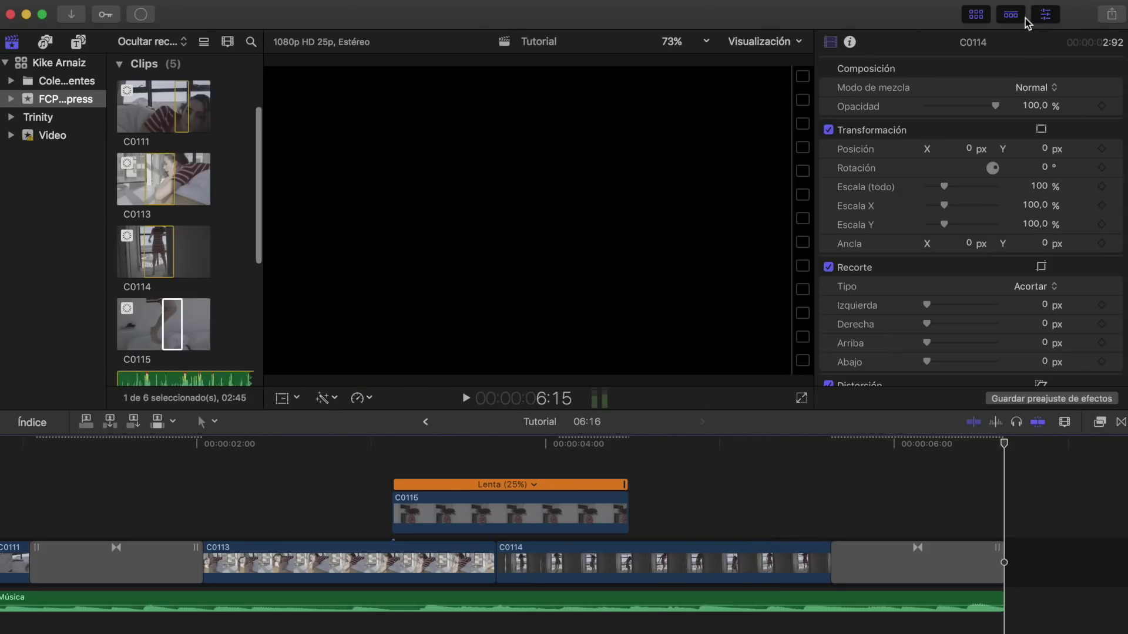
pyautogui.click(977, 16)
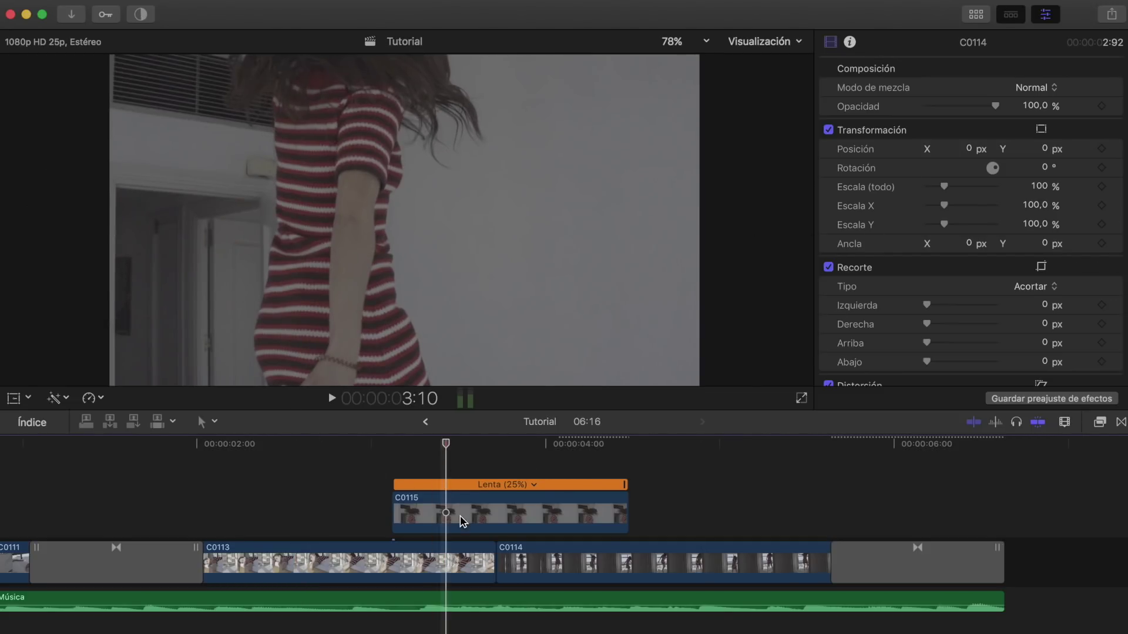
pyautogui.press('c')
pyautogui.click(518, 447)
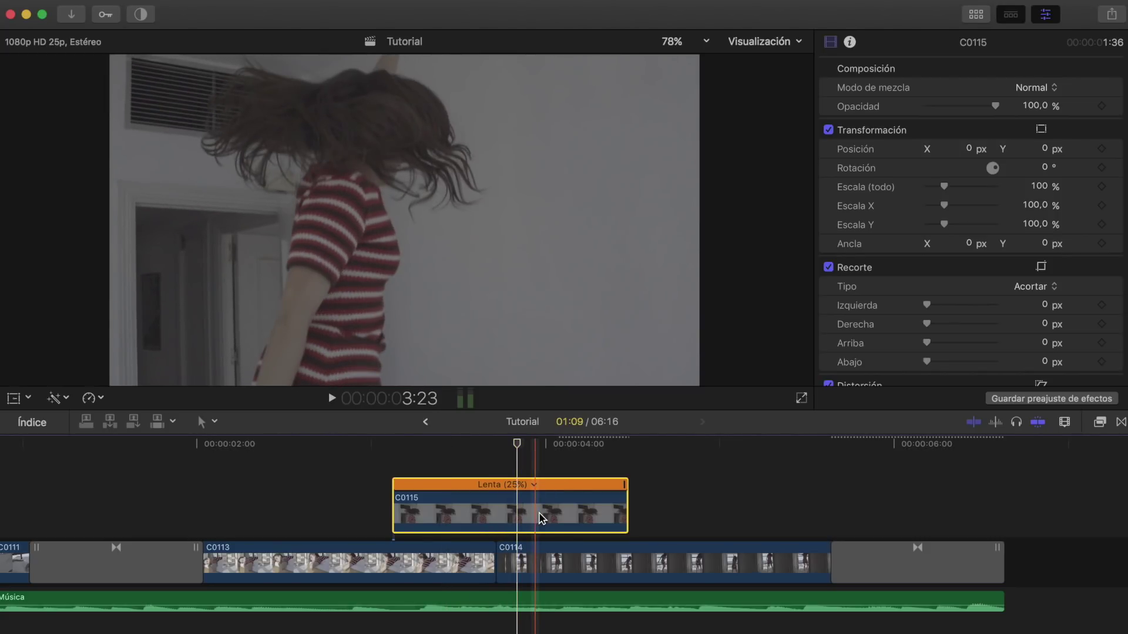
pyautogui.click(673, 441)
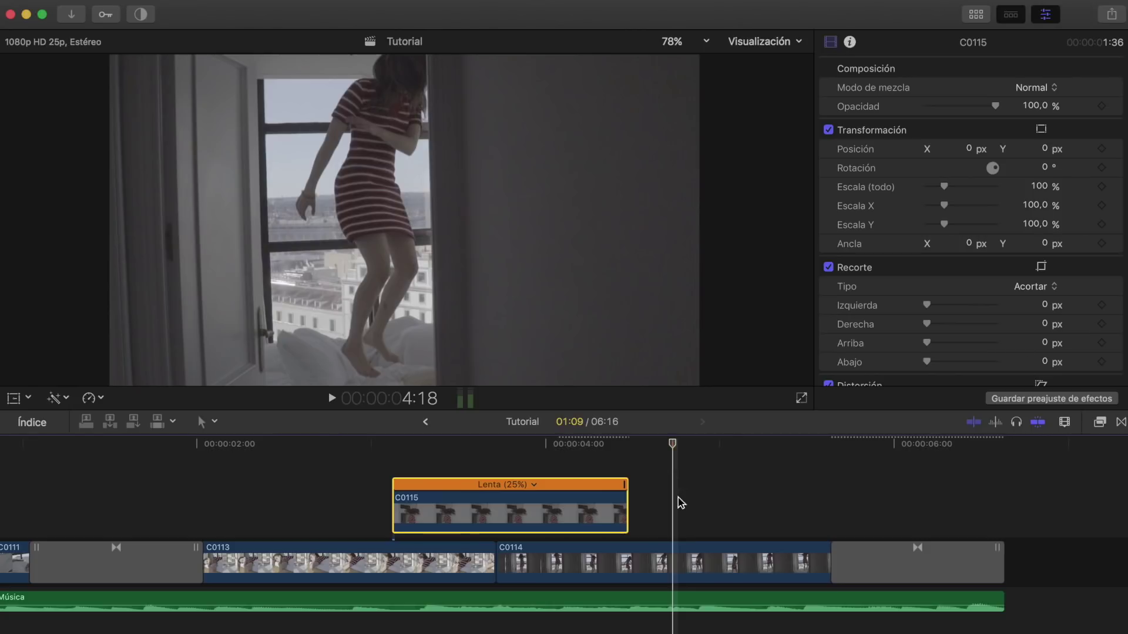
pyautogui.click(678, 556)
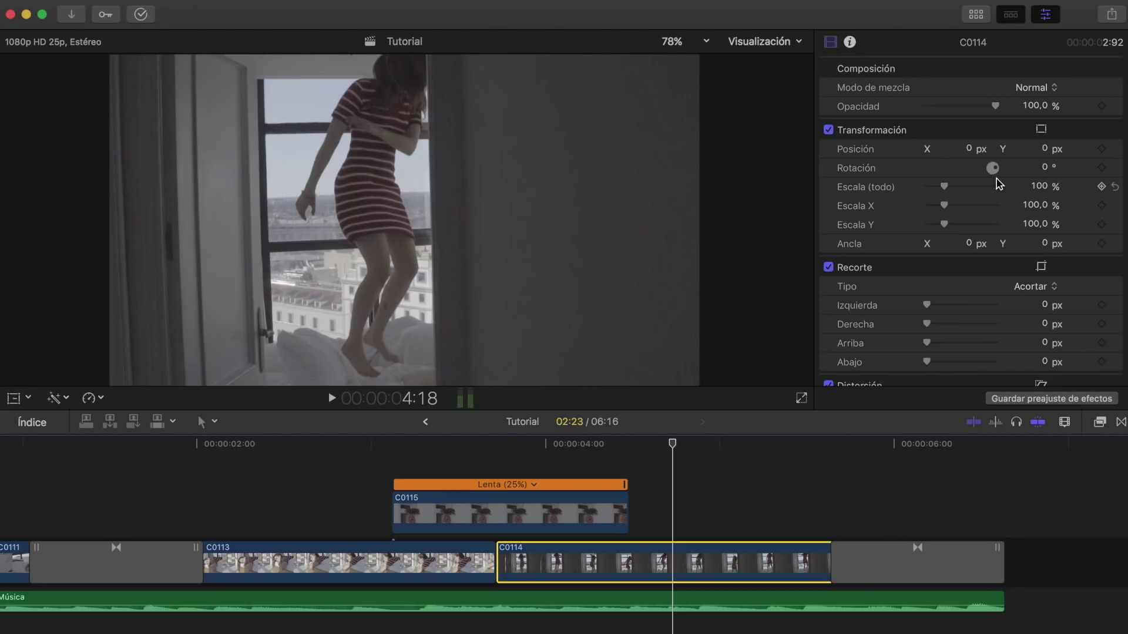
# Set C0114's rotation to -2°.
pyautogui.moveTo(992, 168); pyautogui.dragTo(1023, 166)
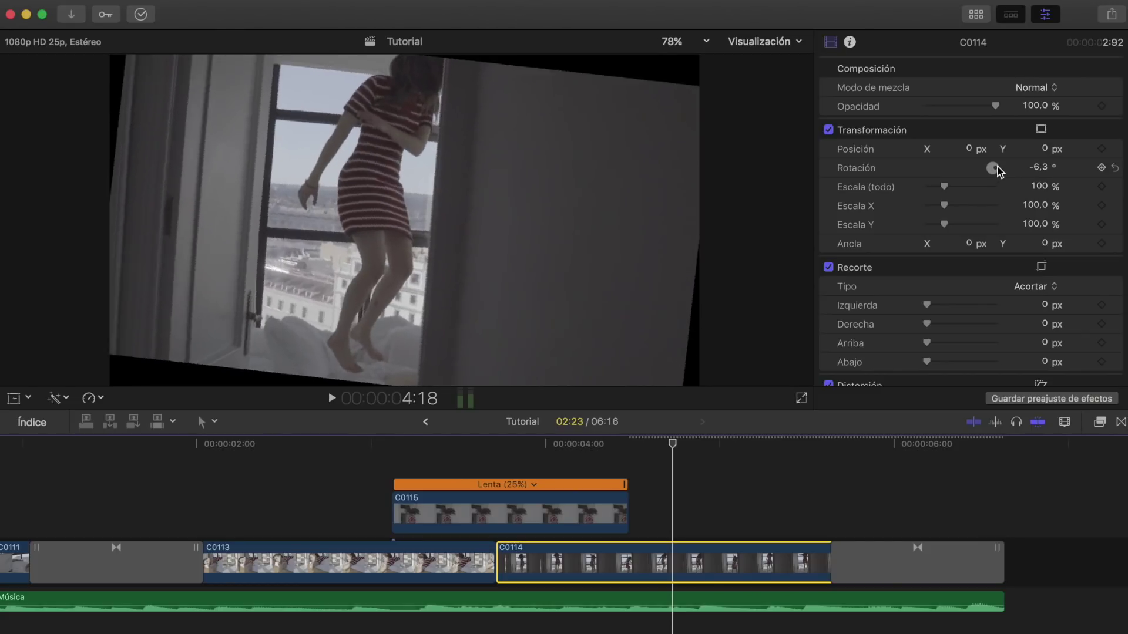
pyautogui.click(1044, 168)
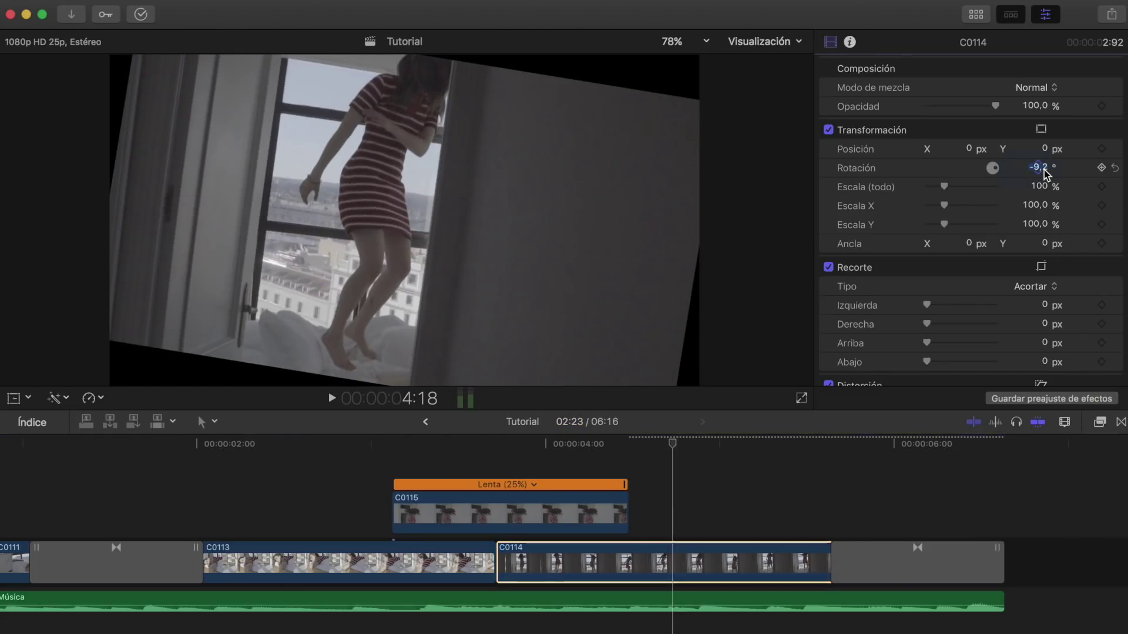
pyautogui.write('-2')
pyautogui.press('Return')
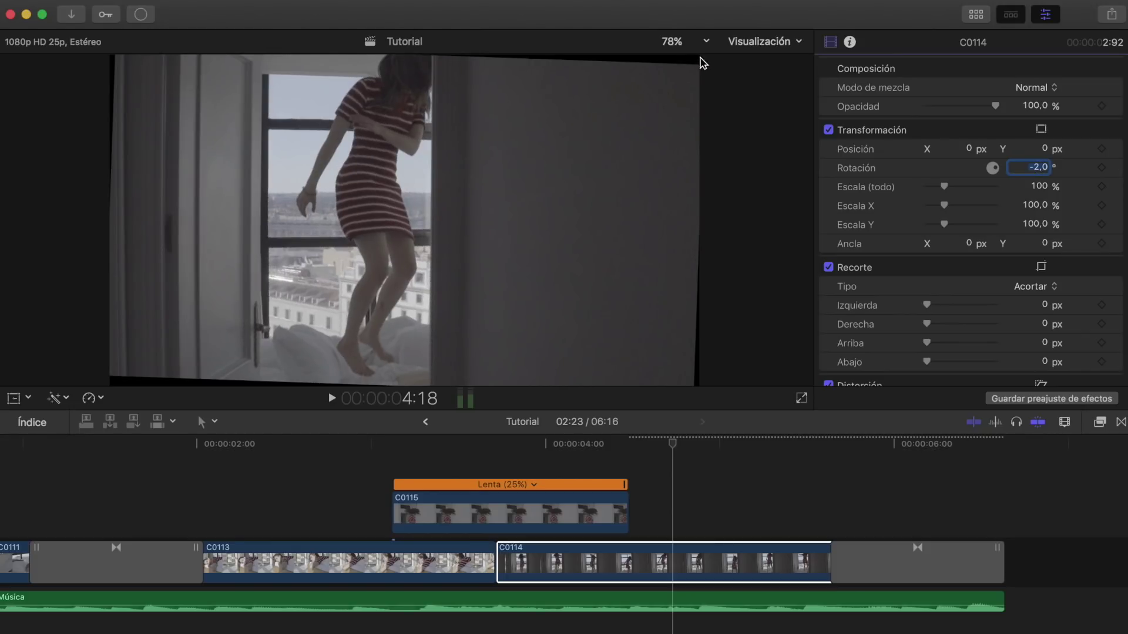
pyautogui.click(122, 419)
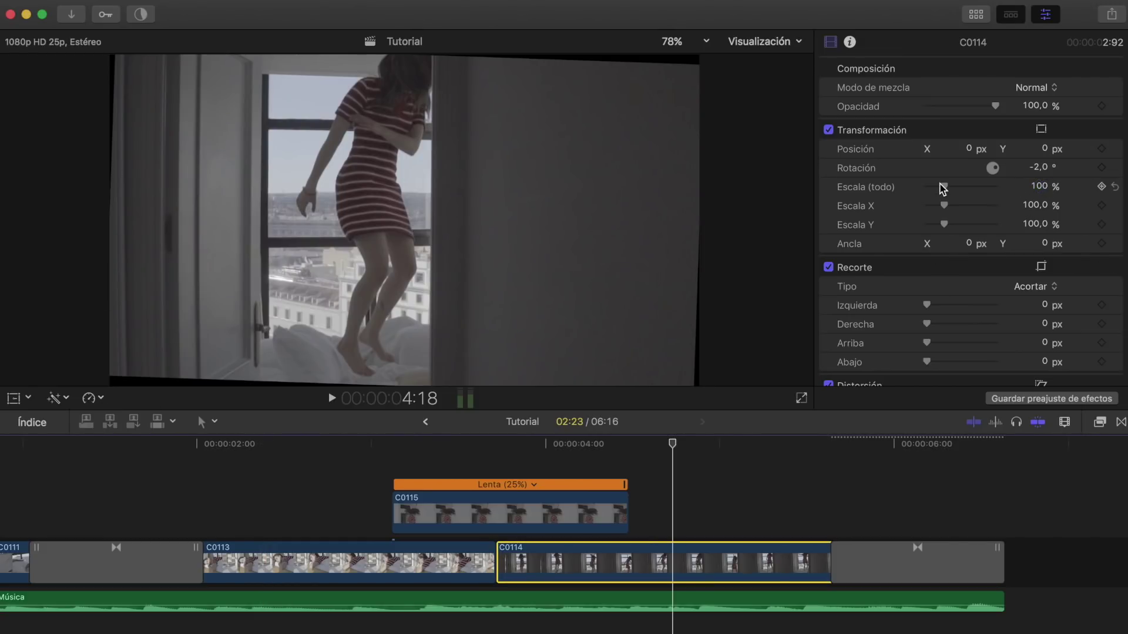
# Scale C0114 up to 109%.
pyautogui.moveTo(944, 187); pyautogui.dragTo(947, 187)
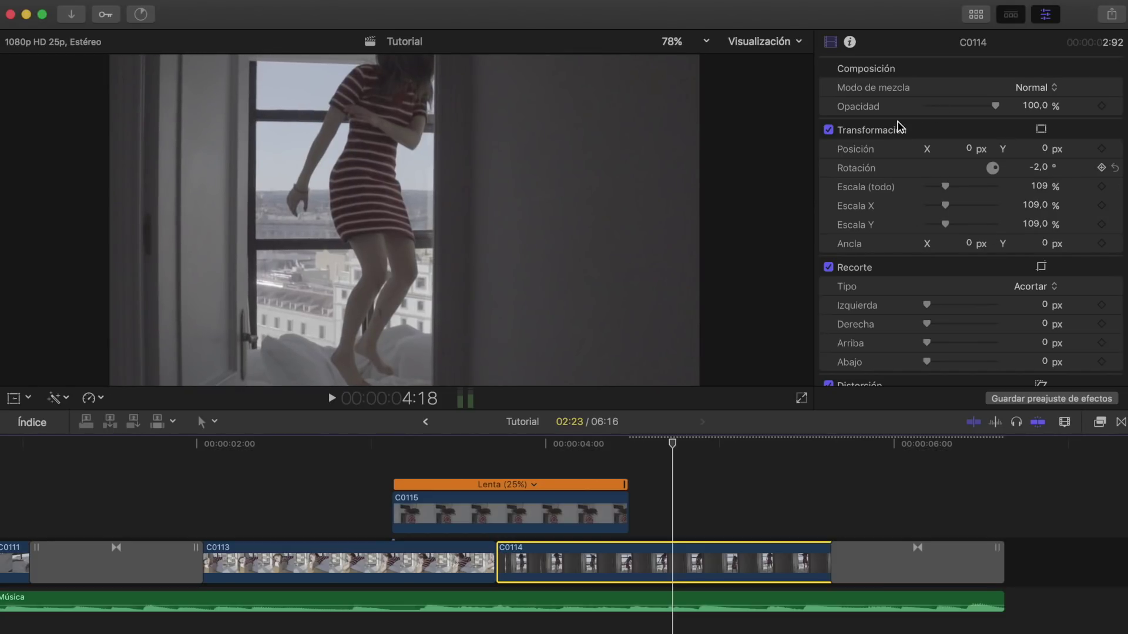
pyautogui.scroll(-3, 892, 217)
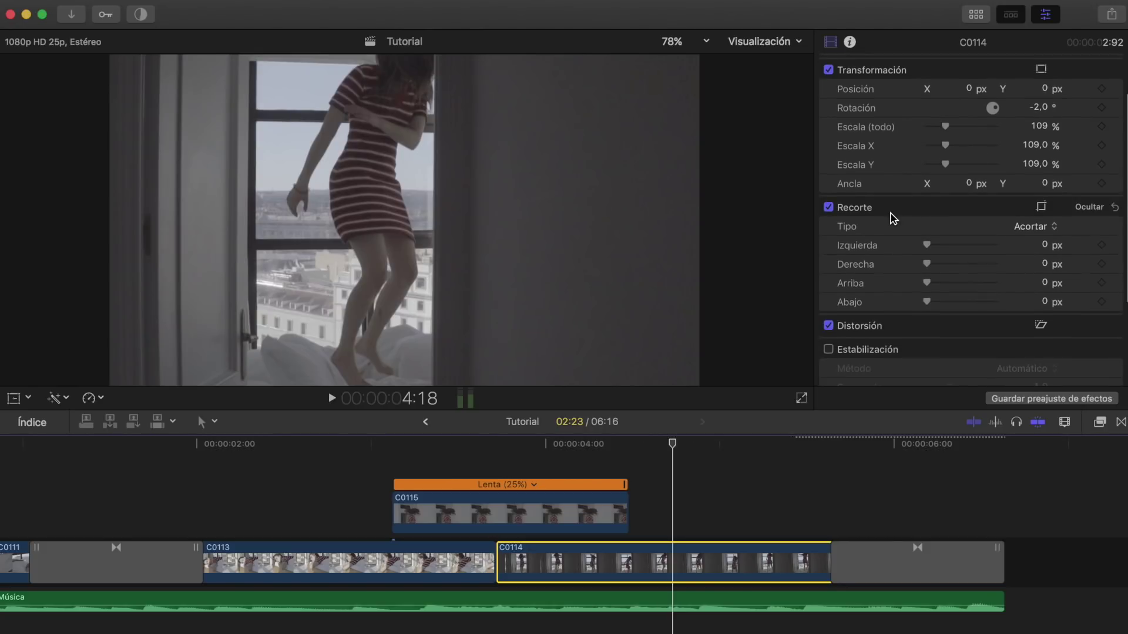
pyautogui.scroll(-3, 891, 218)
pyautogui.scroll(-3, 893, 310)
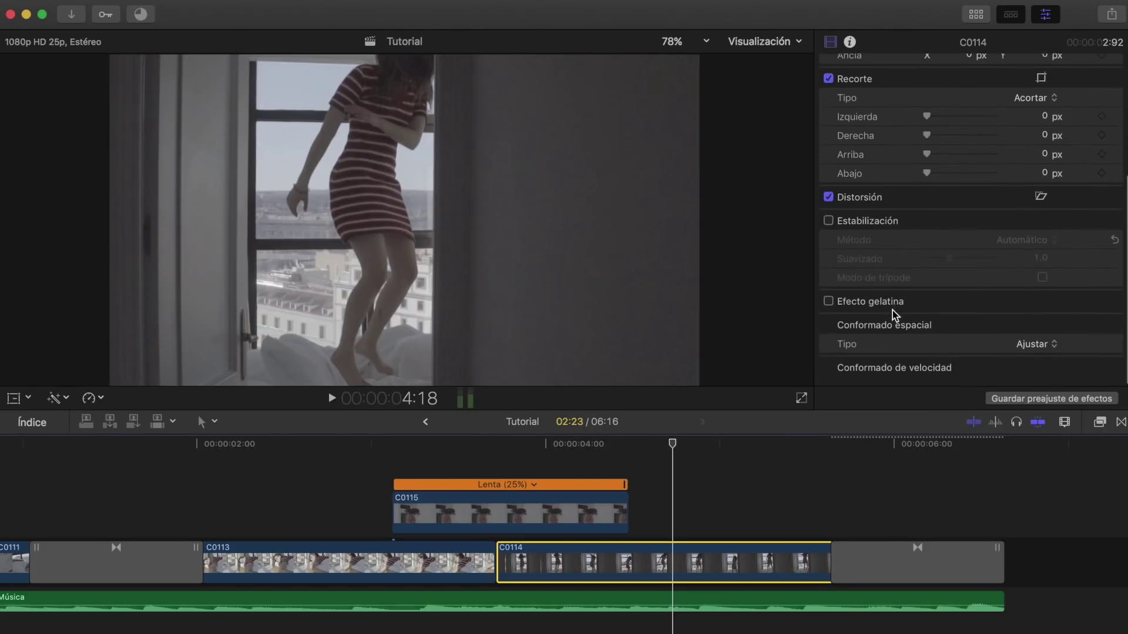
pyautogui.scroll(3, 893, 310)
pyautogui.scroll(5, 891, 315)
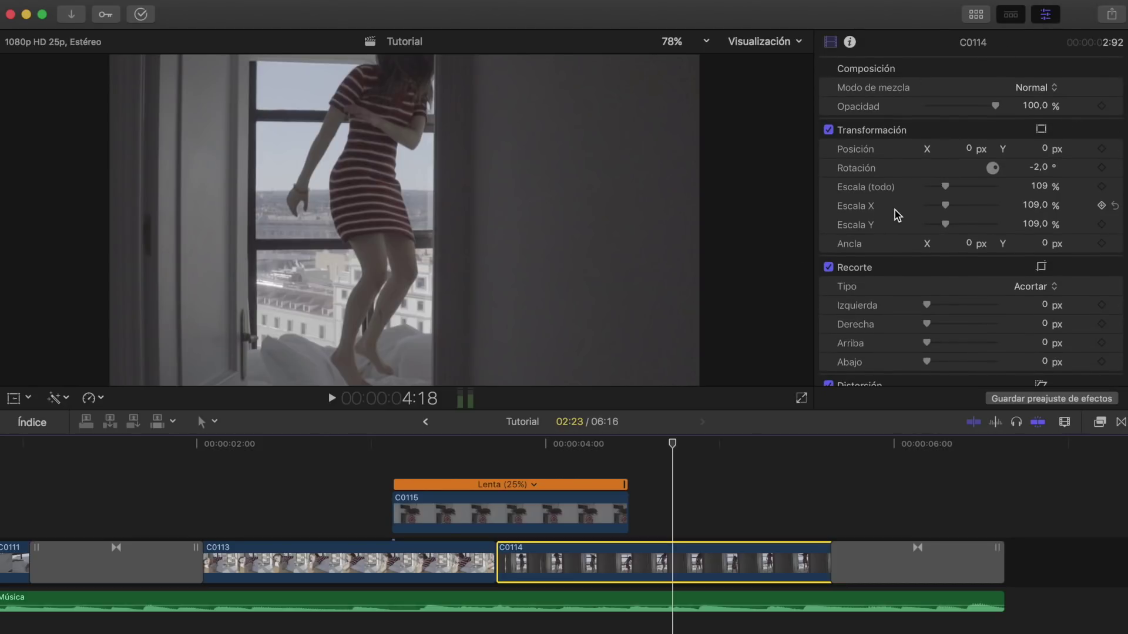
# Open the Color Board and tint the global colour toward yellow-green.
pyautogui.press('super+6')
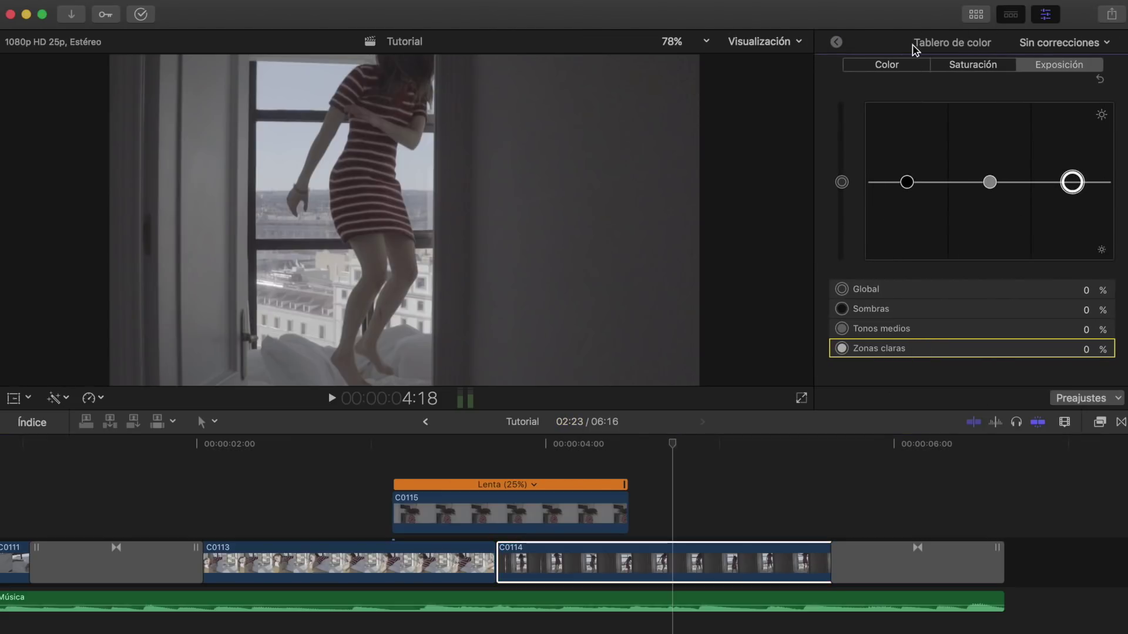
pyautogui.click(898, 71)
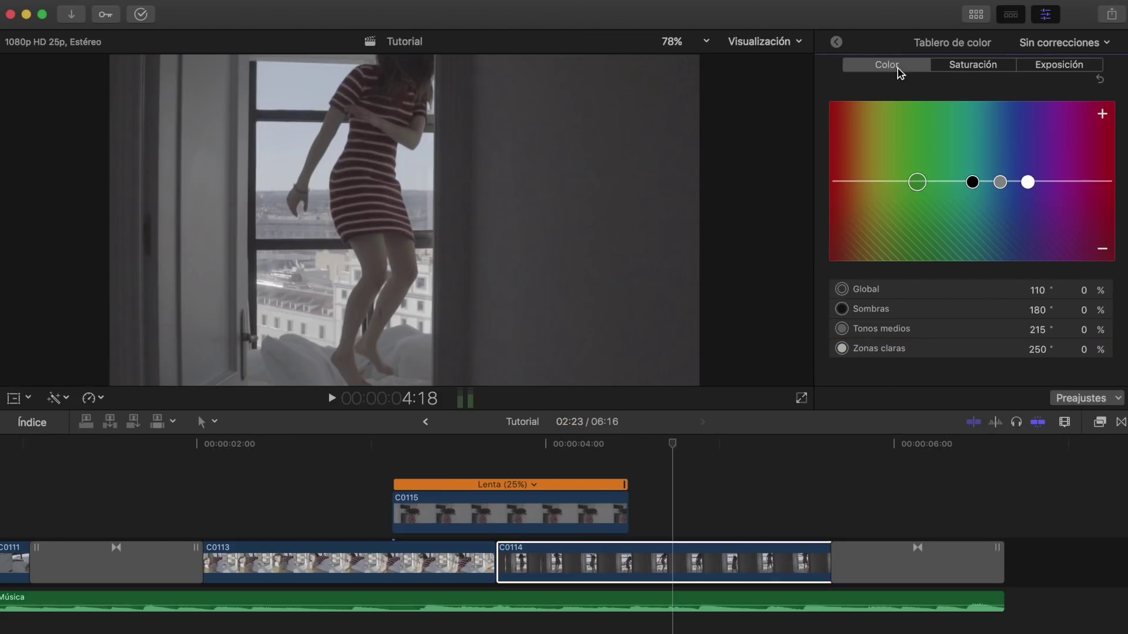
pyautogui.click(916, 182)
pyautogui.moveTo(889, 172); pyautogui.dragTo(898, 182)
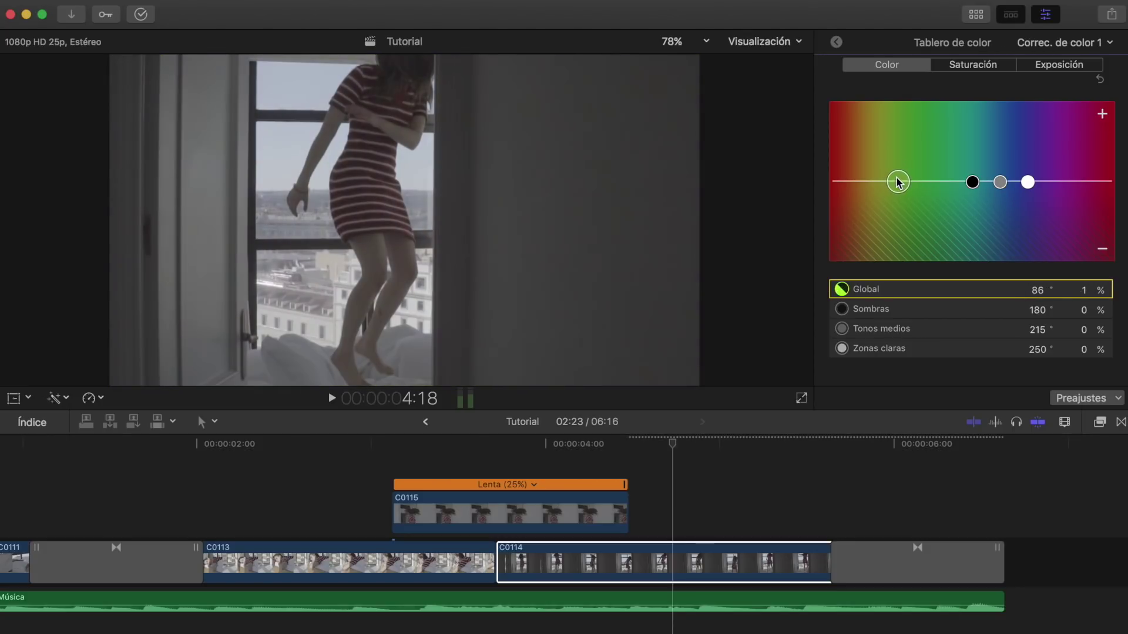
# On the Exposure page, darken shadows to -6% and brighten the highlights.
pyautogui.click(987, 66)
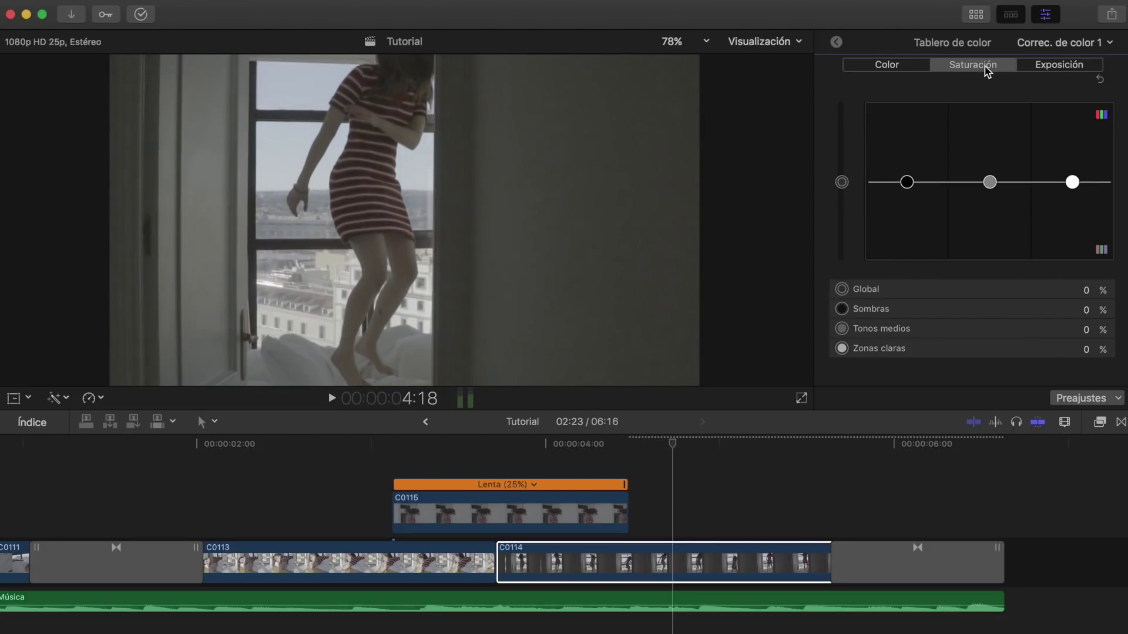
pyautogui.click(1058, 65)
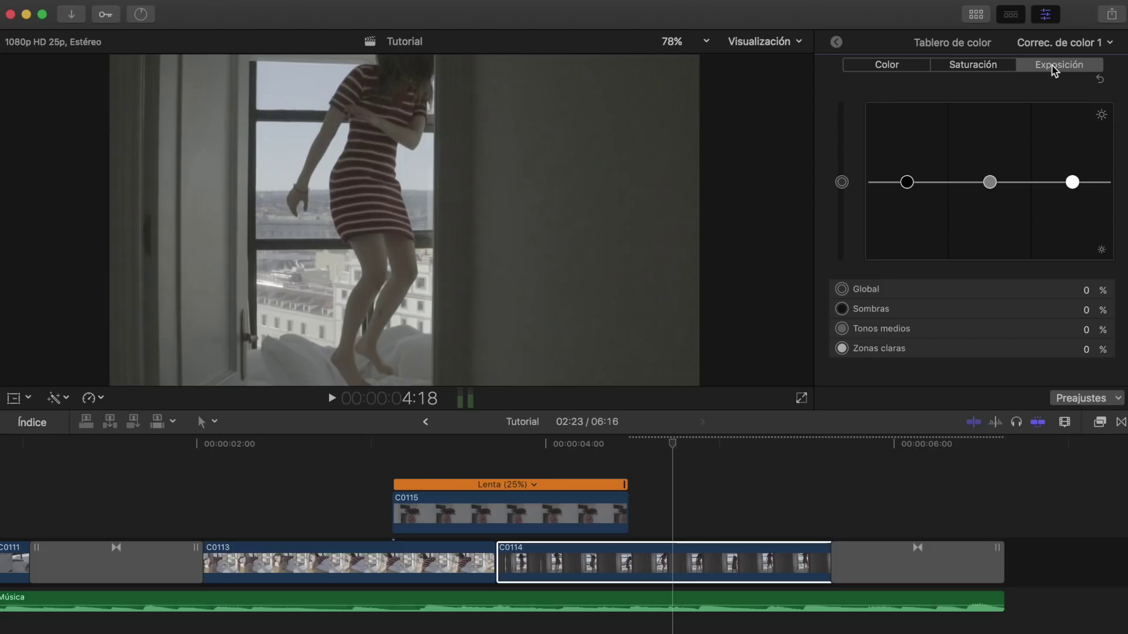
pyautogui.click(907, 182)
pyautogui.moveTo(908, 186); pyautogui.dragTo(908, 190)
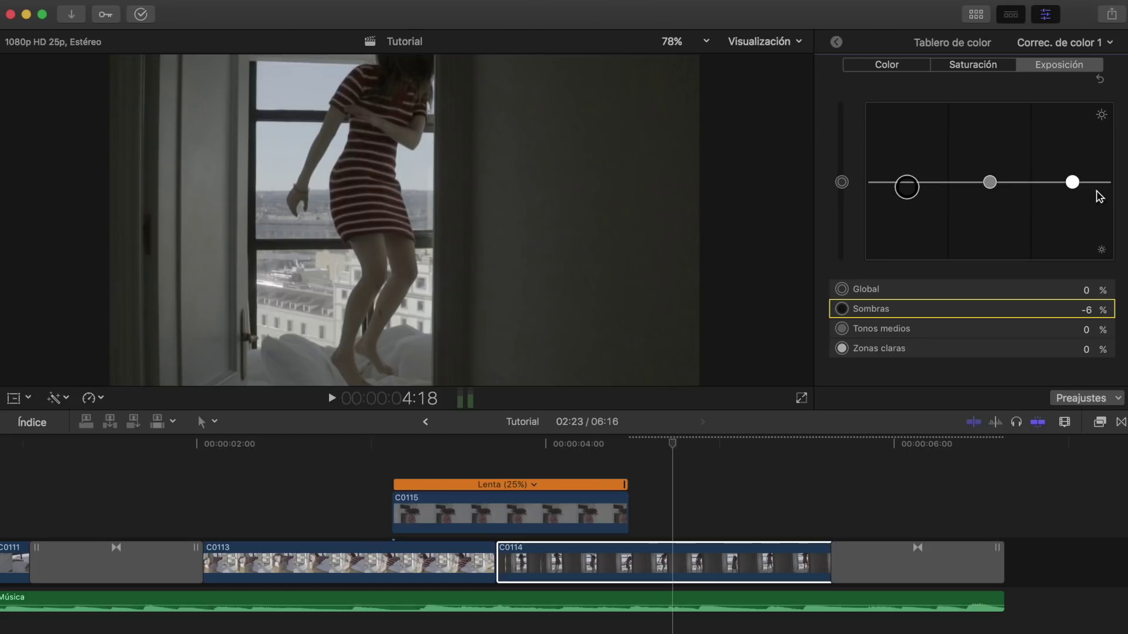
pyautogui.click(1076, 184)
pyautogui.moveTo(1078, 182); pyautogui.dragTo(1078, 170)
# Undo the exposure changes and bring the playhead back near the start.
pyautogui.press('super+z')
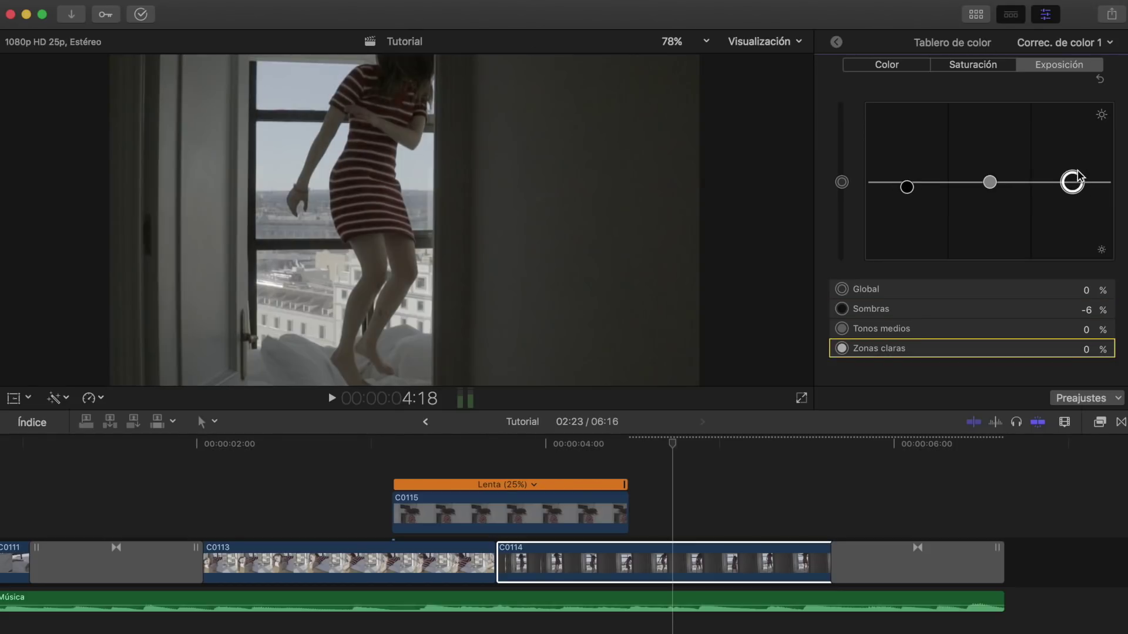
pyautogui.press('super+z')
pyautogui.press('super+z')
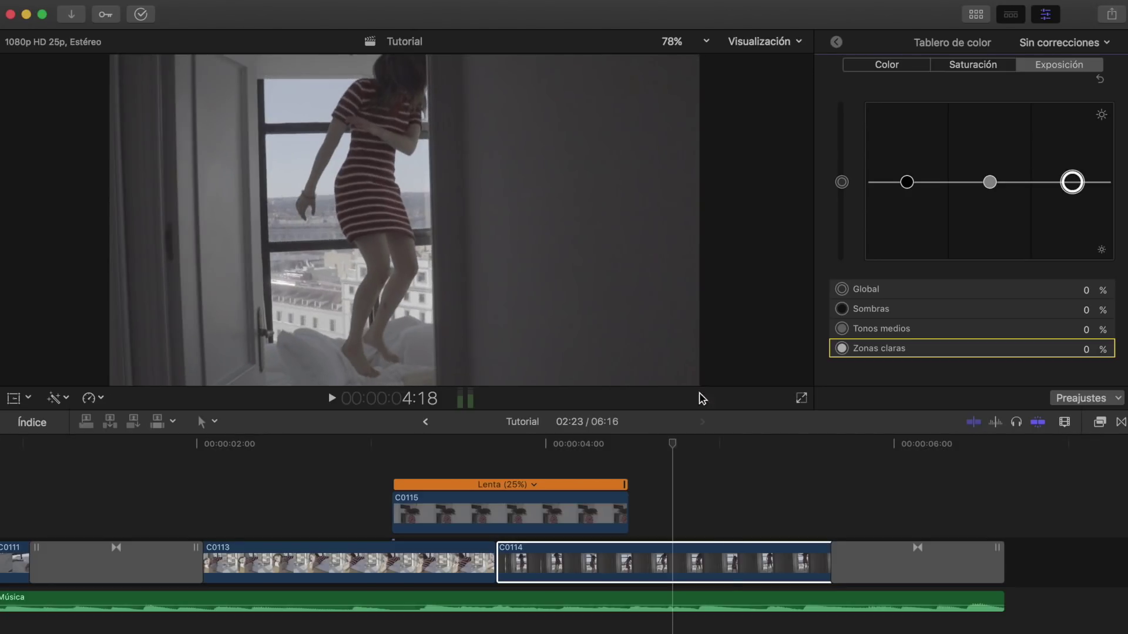
pyautogui.hscroll(-5, 717, 521)
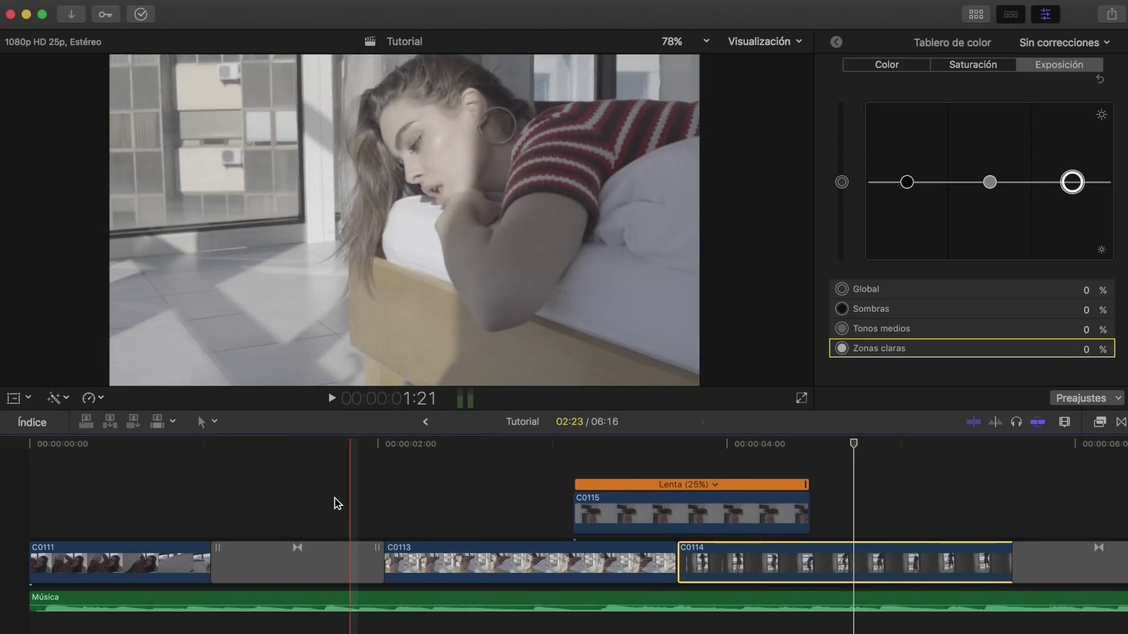
pyautogui.hscroll(3, 470, 496)
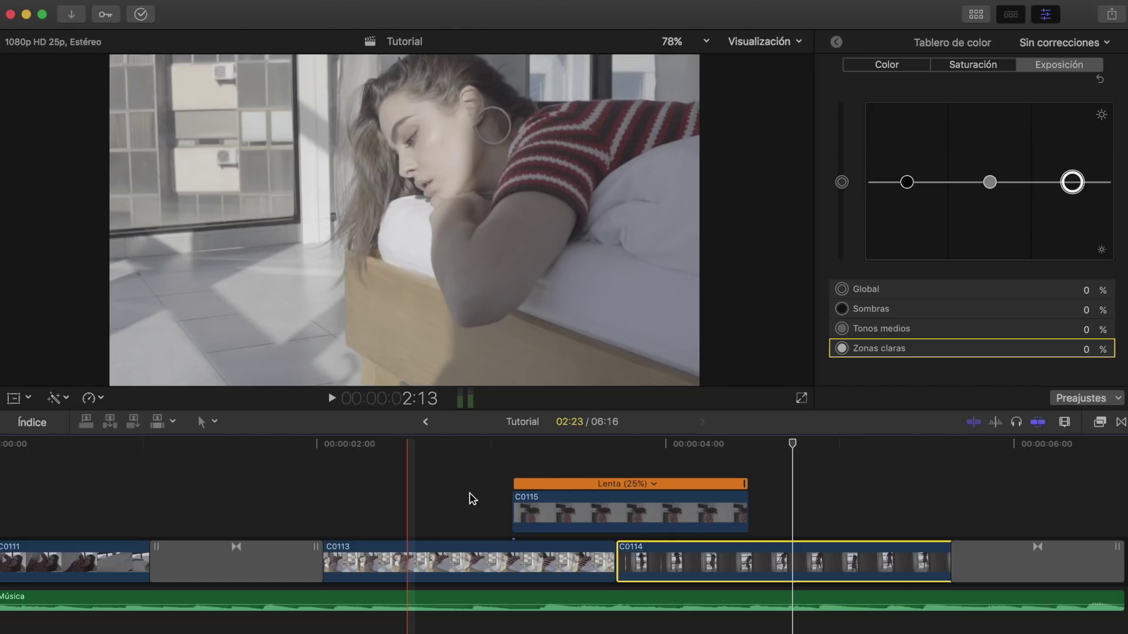
pyautogui.click(468, 497)
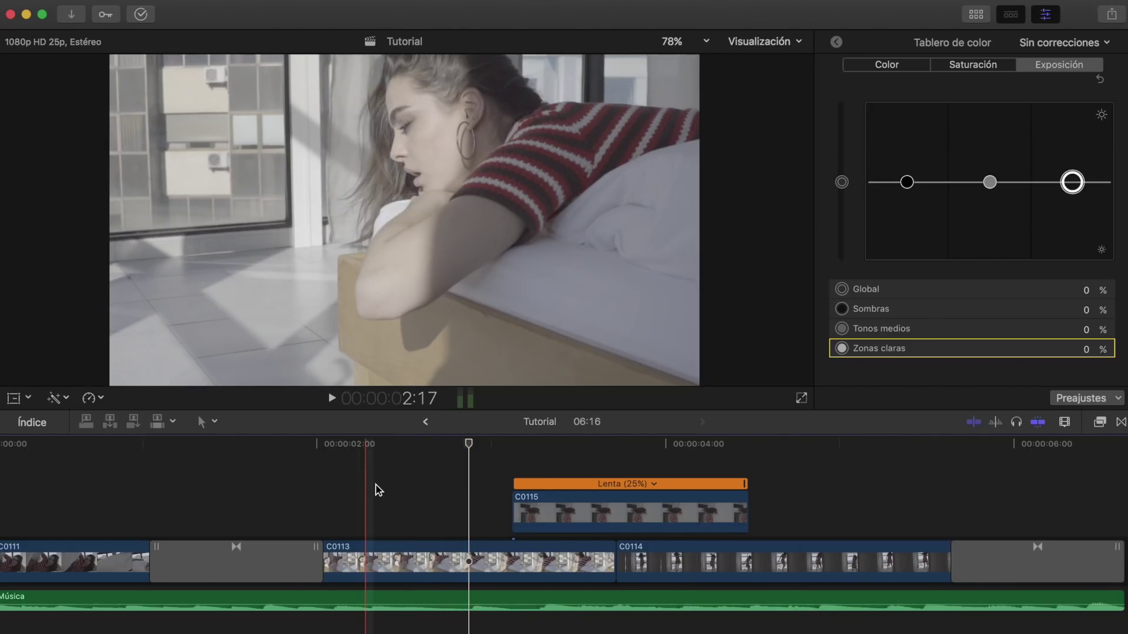
pyautogui.moveTo(357, 452); pyautogui.dragTo(50, 457)
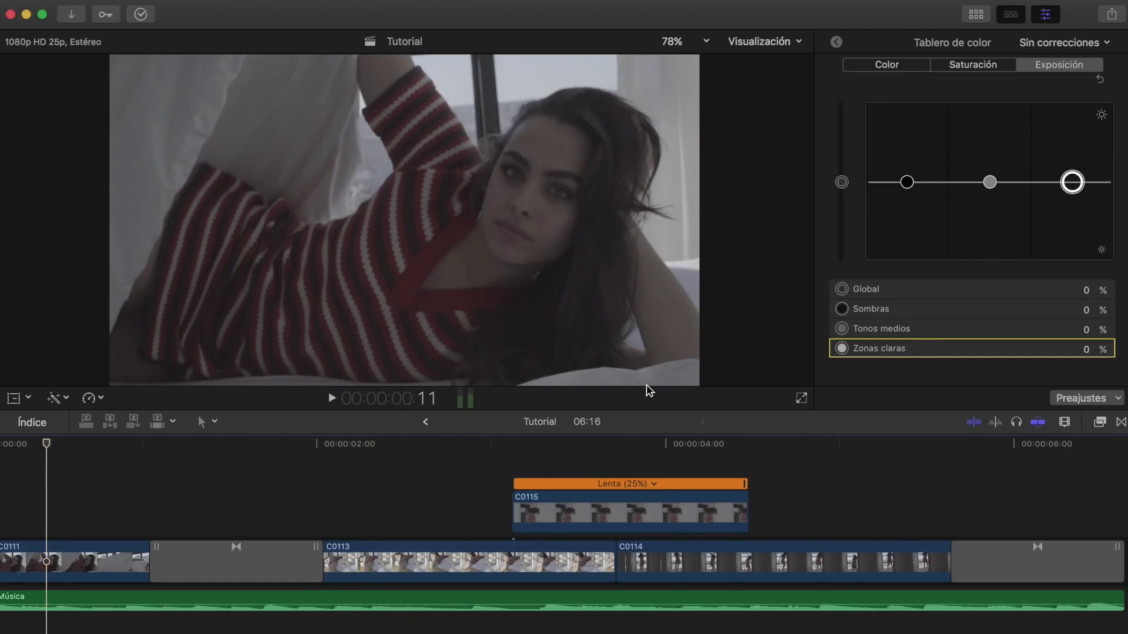
# Set up a Master File export with Video and Audio format and H.264 codec.
pyautogui.click(1110, 15)
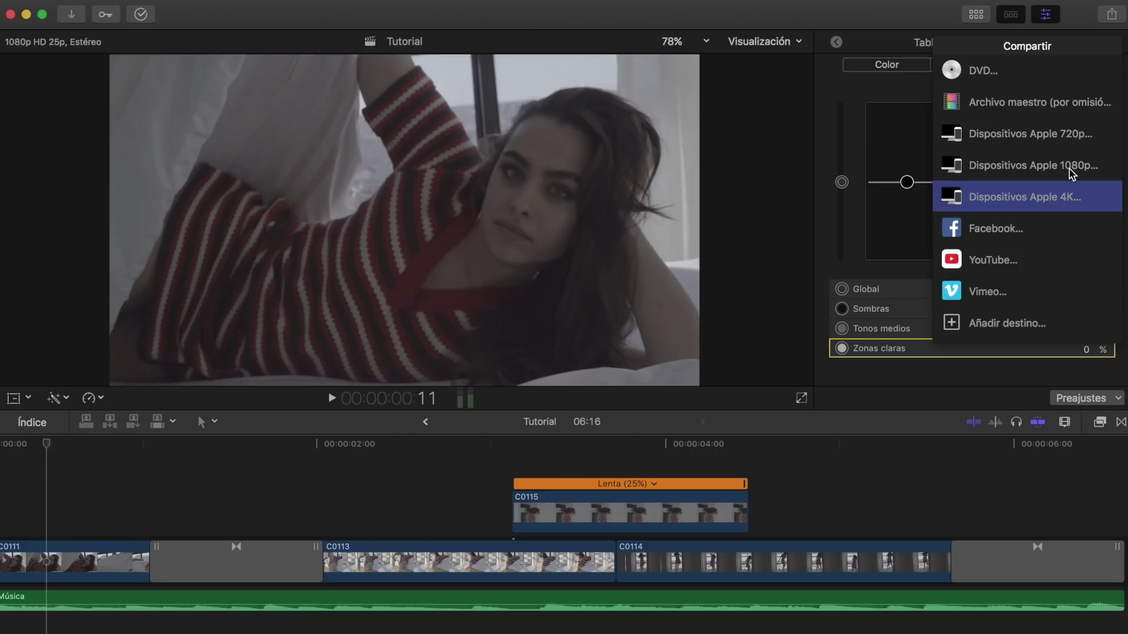
pyautogui.click(1021, 106)
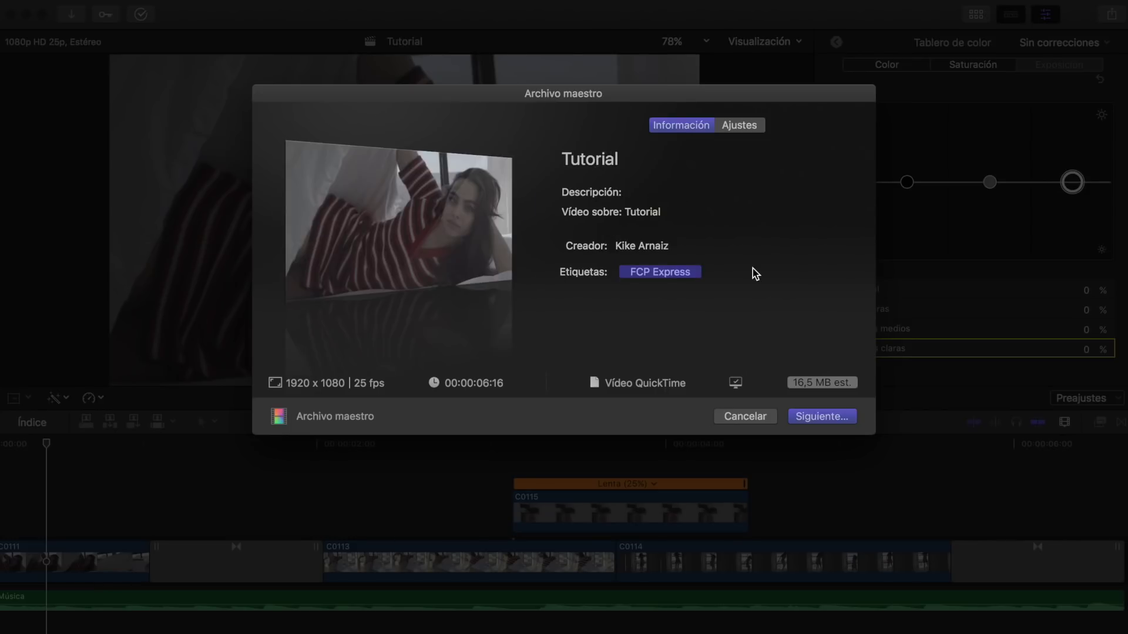
pyautogui.click(739, 121)
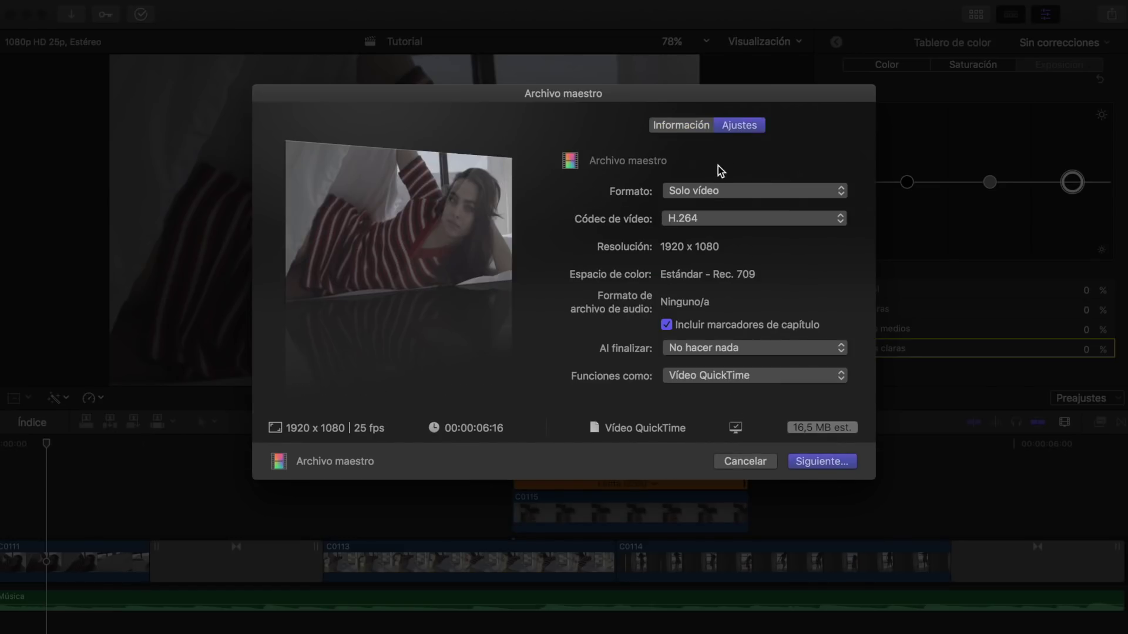
pyautogui.click(715, 190)
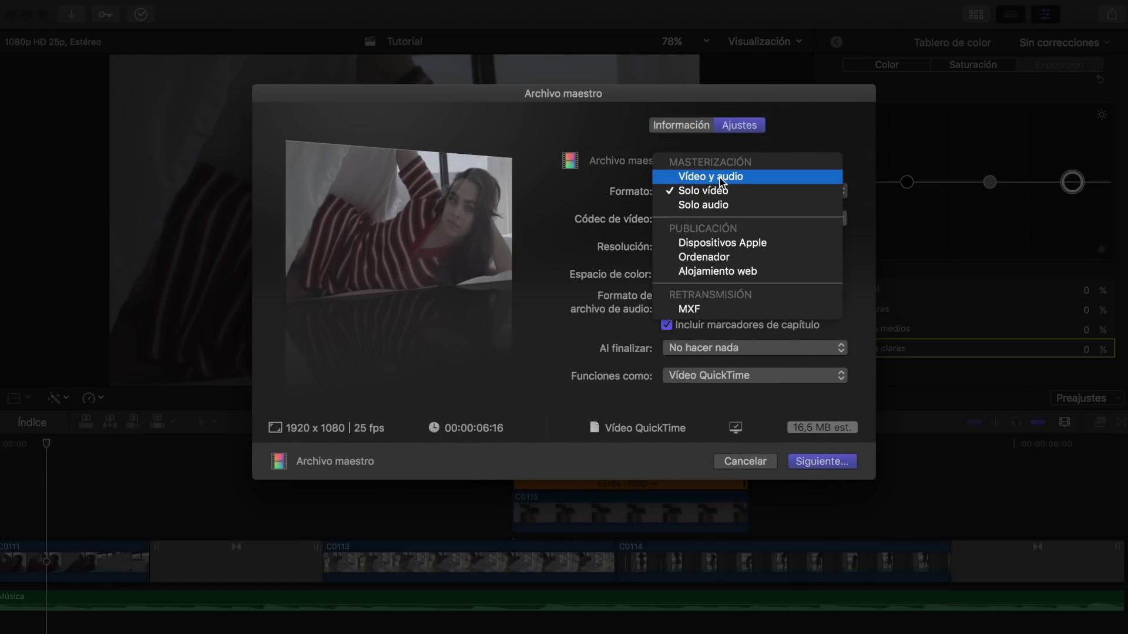
pyautogui.click(719, 178)
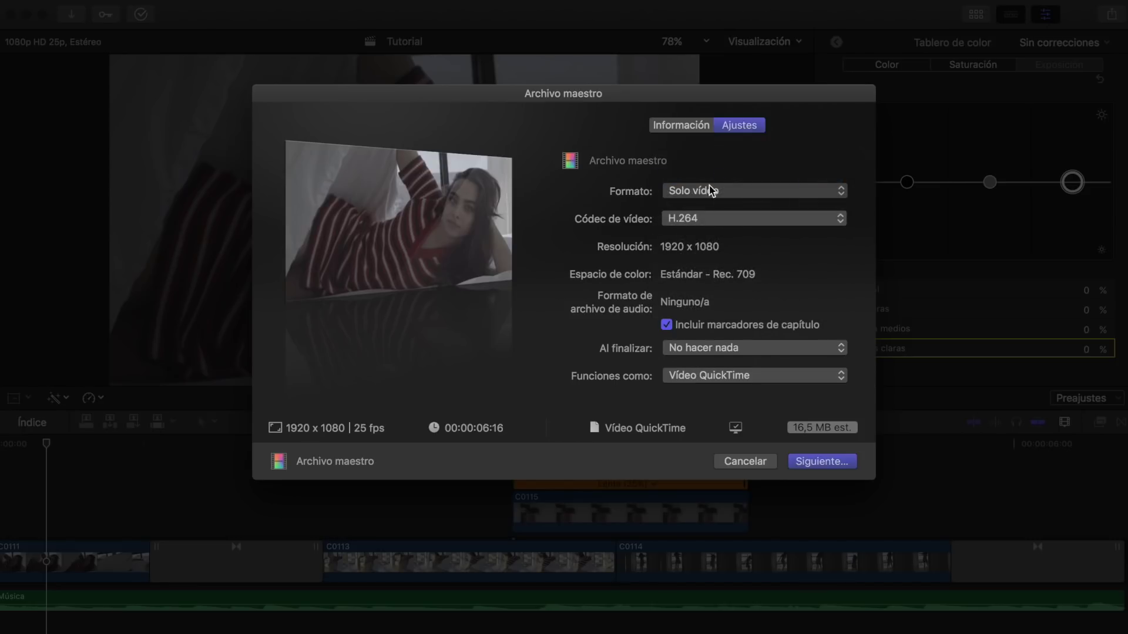
pyautogui.click(699, 223)
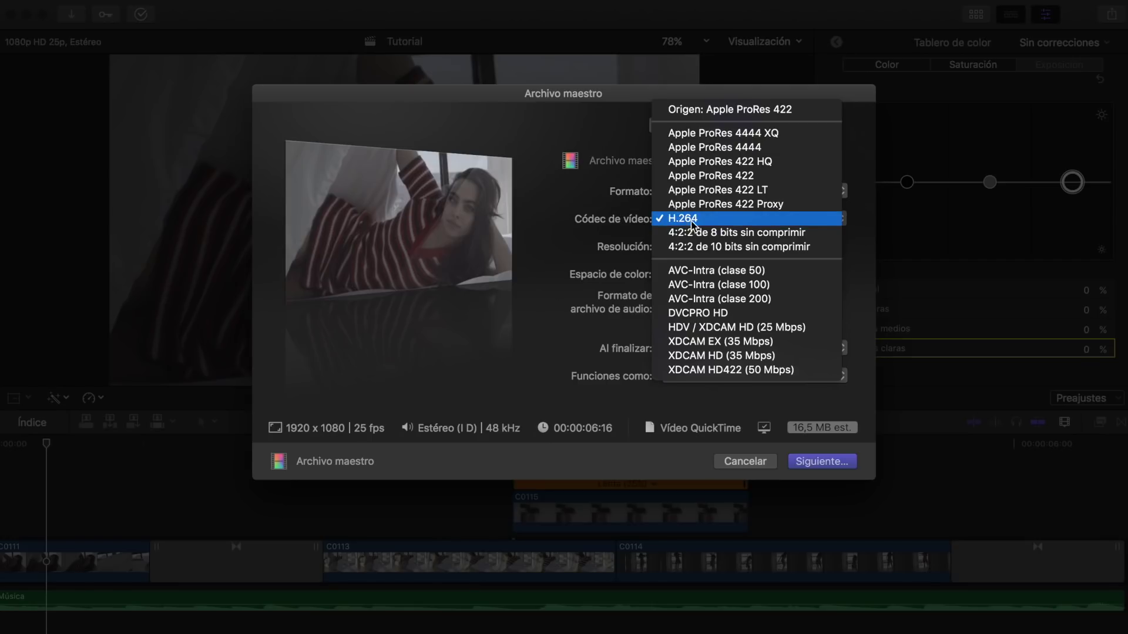
pyautogui.click(587, 196)
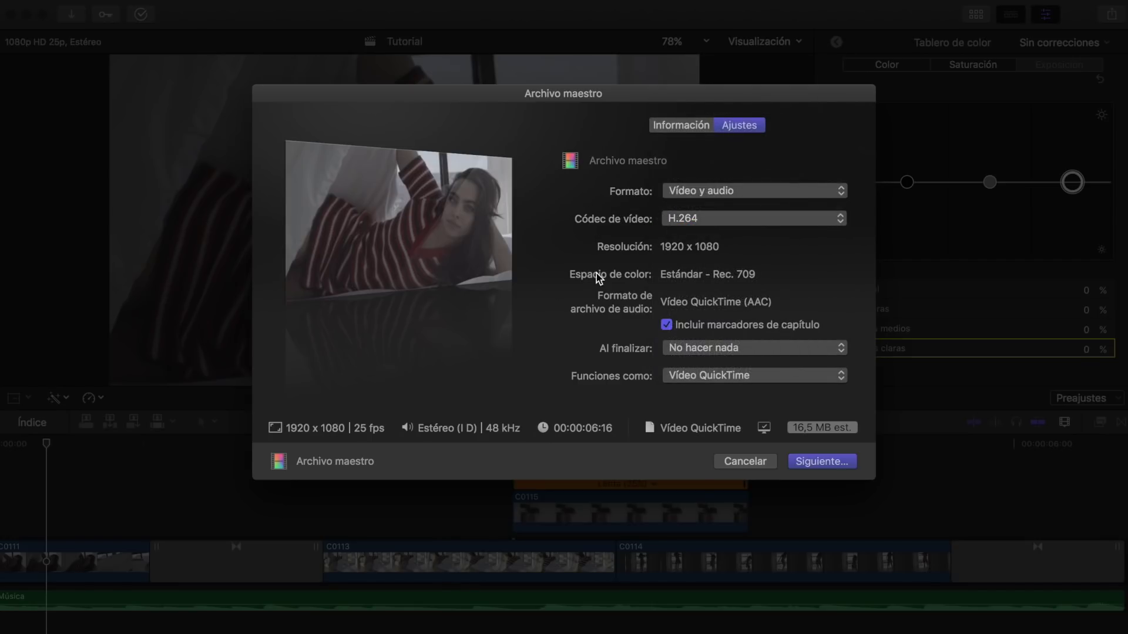
# Save the Tutorial master file to the Desktop (Escritorio).
pyautogui.click(833, 461)
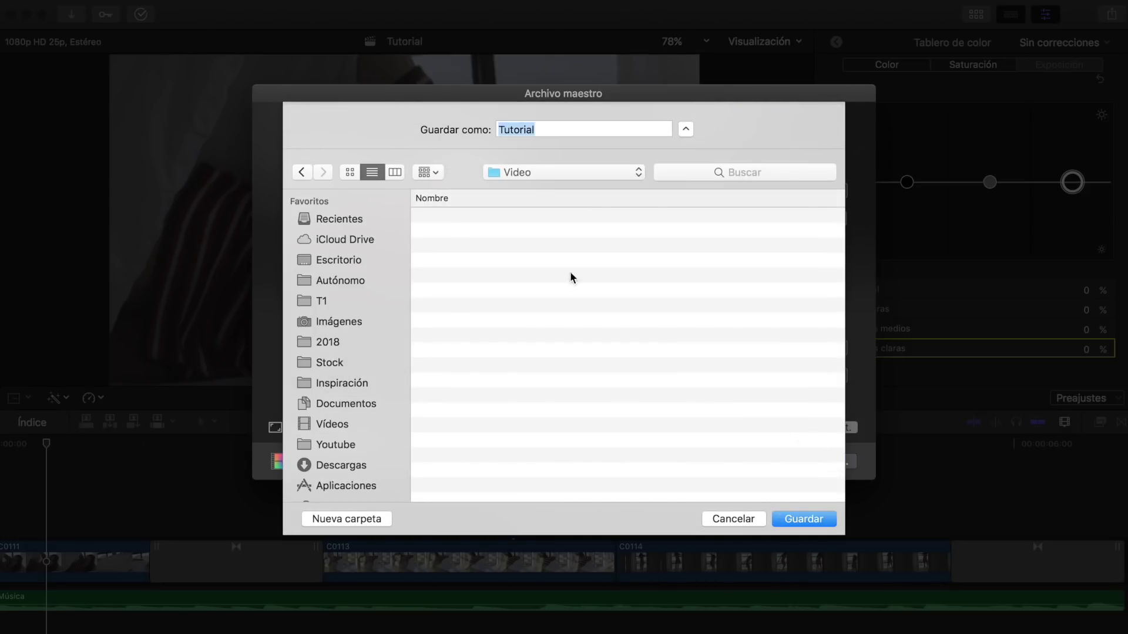
pyautogui.click(343, 261)
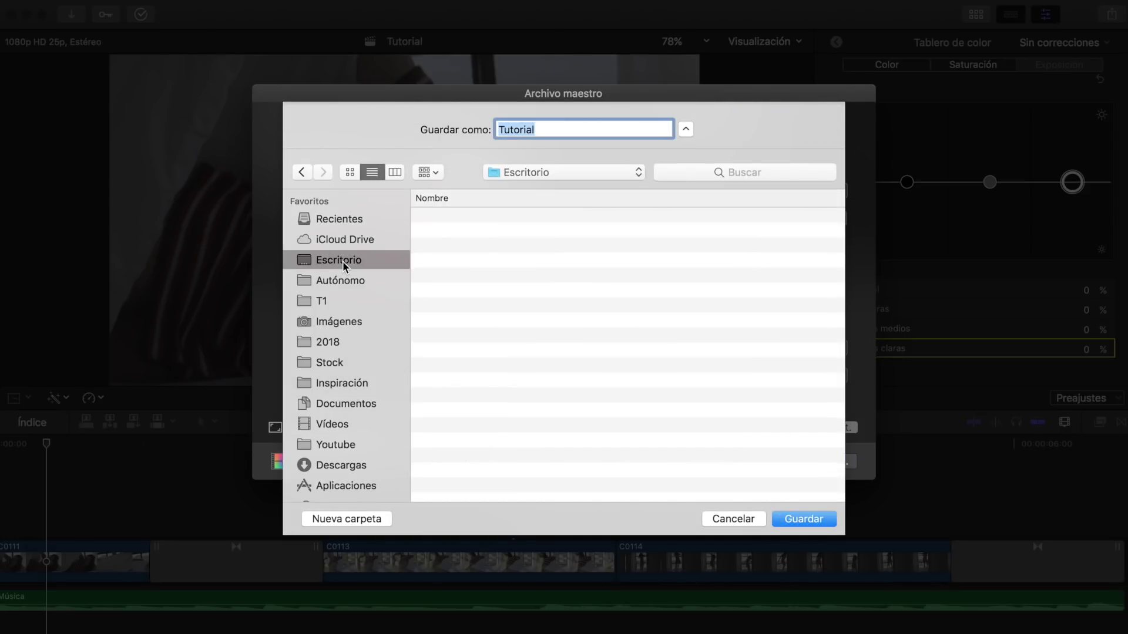
pyautogui.click(807, 518)
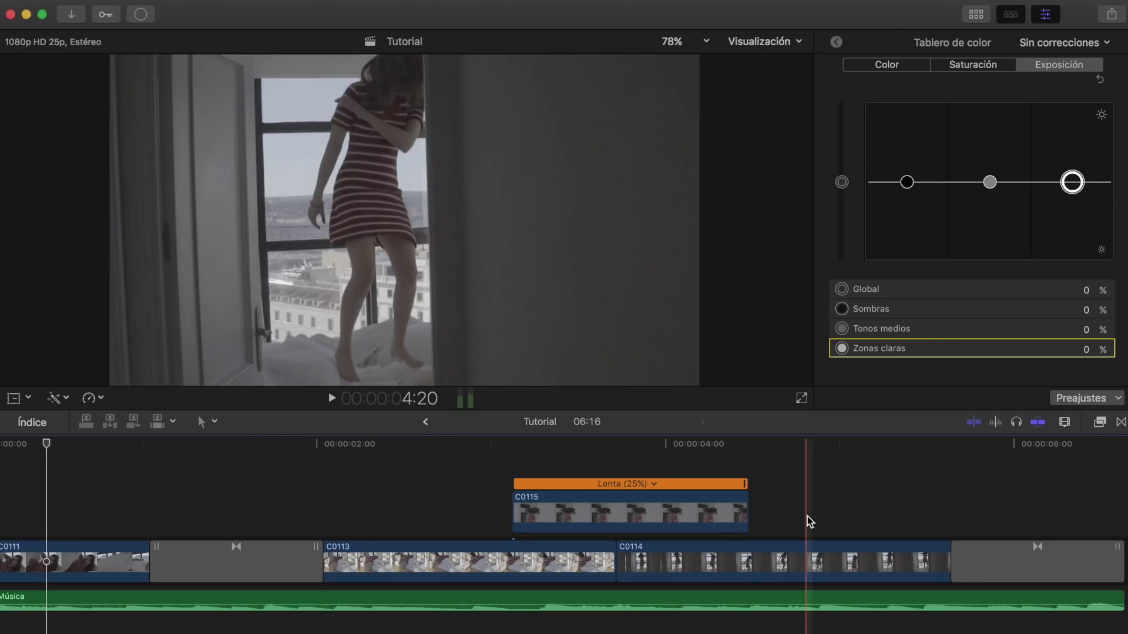